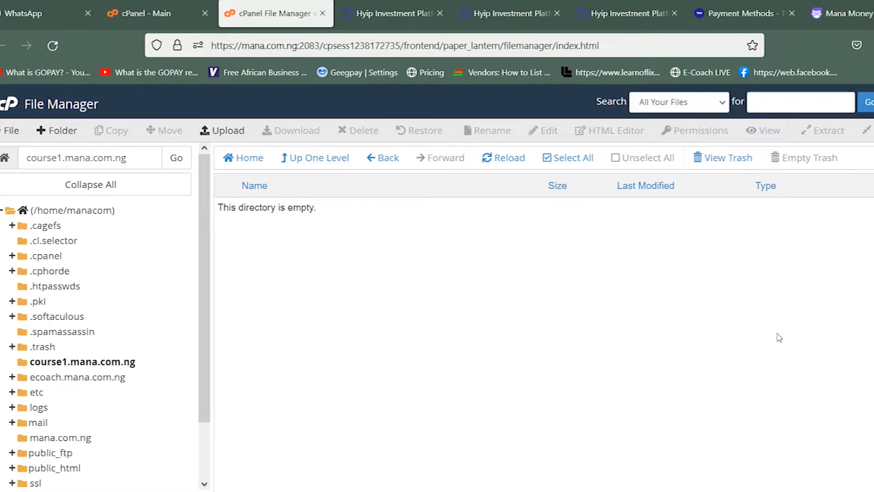
# Open a new blank Firefox tab beside the cPanel File Manager
pyautogui.hotkey('ctrl', 't')
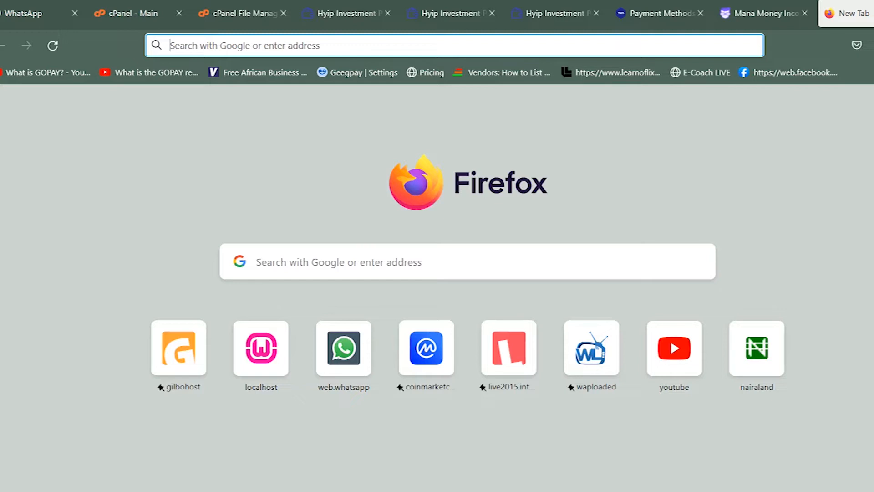
# Load the Whogohost site, close the .org domains promo, and scroll to the hosting plans
pyautogui.write('who')
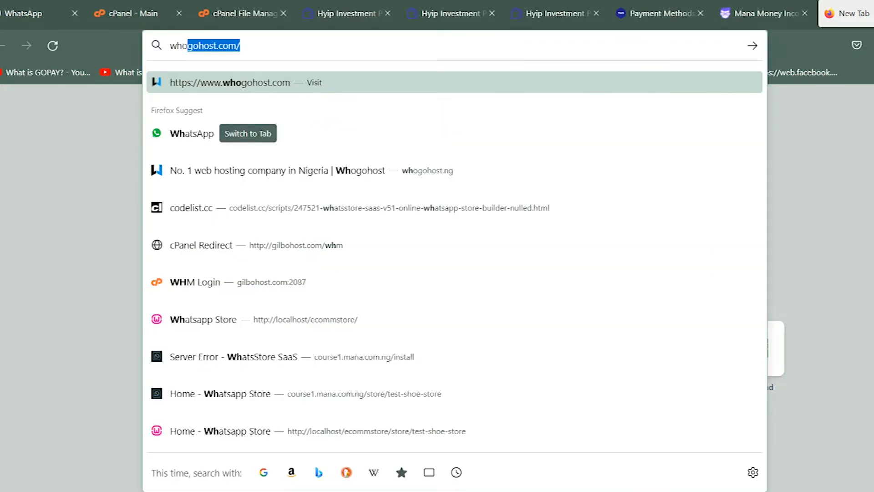
pyautogui.press('BackSpace')
pyautogui.press('BackSpace')
pyautogui.press('BackSpace')
pyautogui.write('hogo')
pyautogui.press('Return')
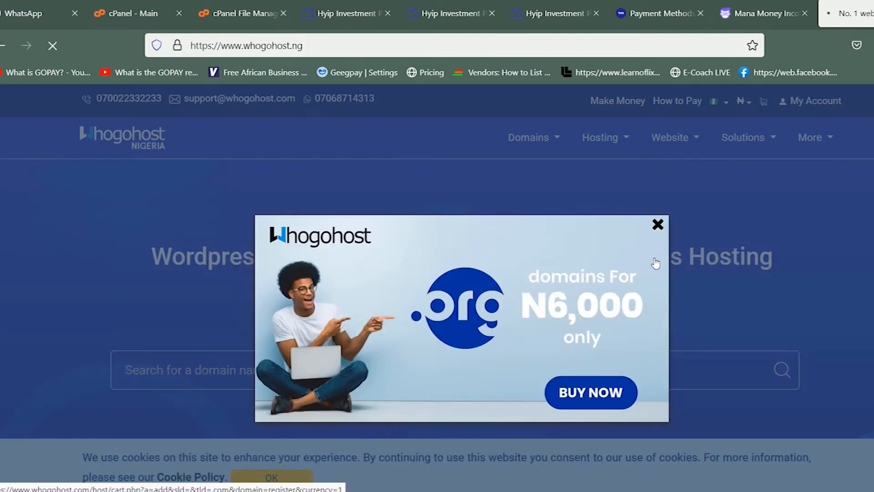
pyautogui.click(658, 224)
pyautogui.scroll(-6, 655, 232)
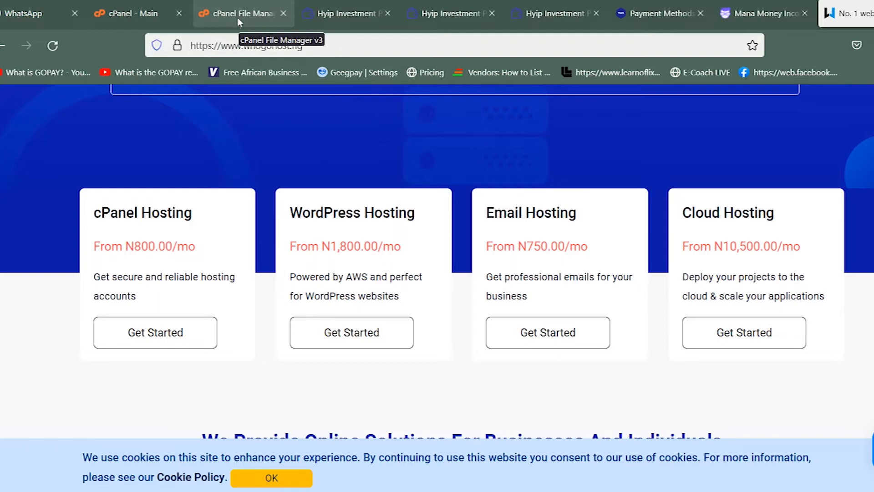
# Close the extra File Manager tab and log out of cPanel from the account menu
pyautogui.click(283, 13)
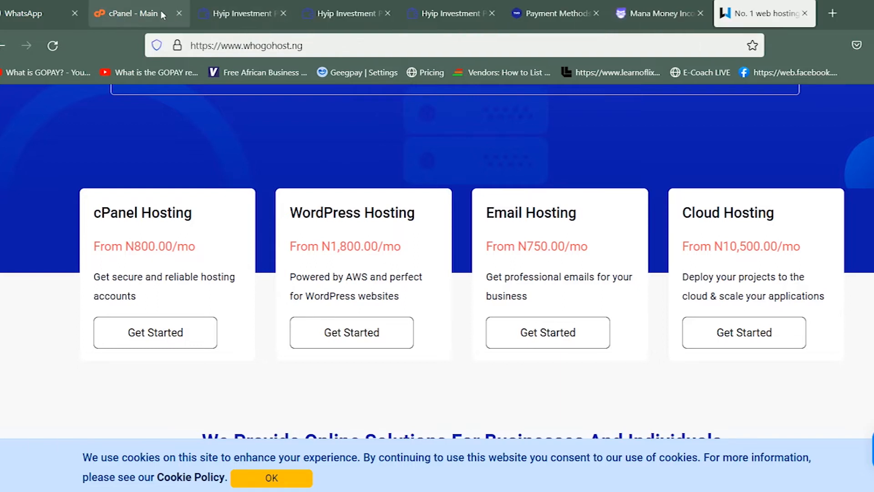
pyautogui.click(163, 15)
pyautogui.click(867, 101)
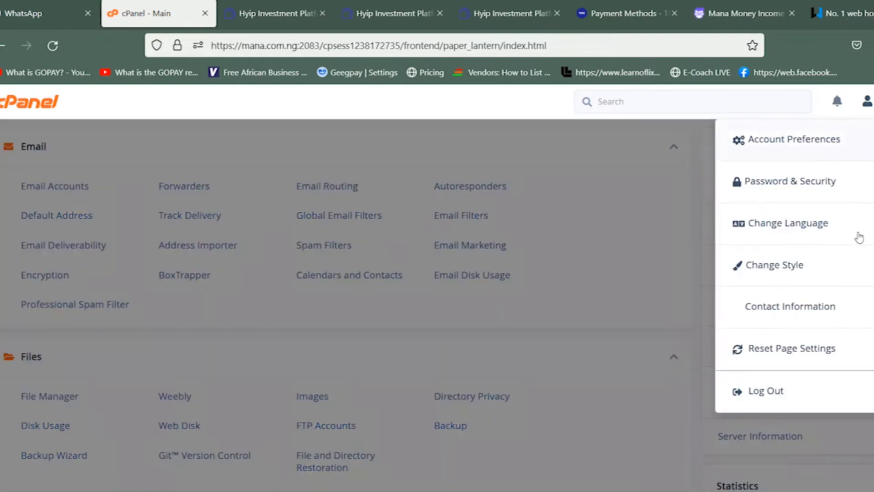
pyautogui.click(752, 404)
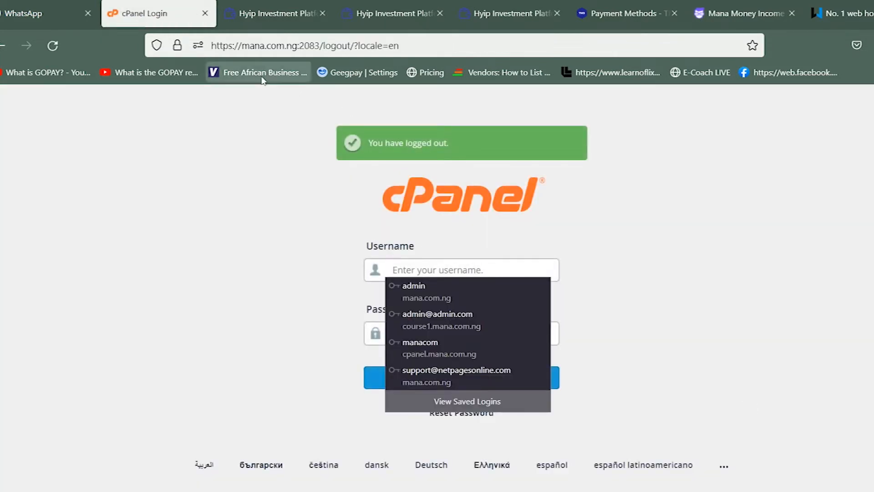
# Sign back in to cPanel using the saved account login
pyautogui.click(254, 139)
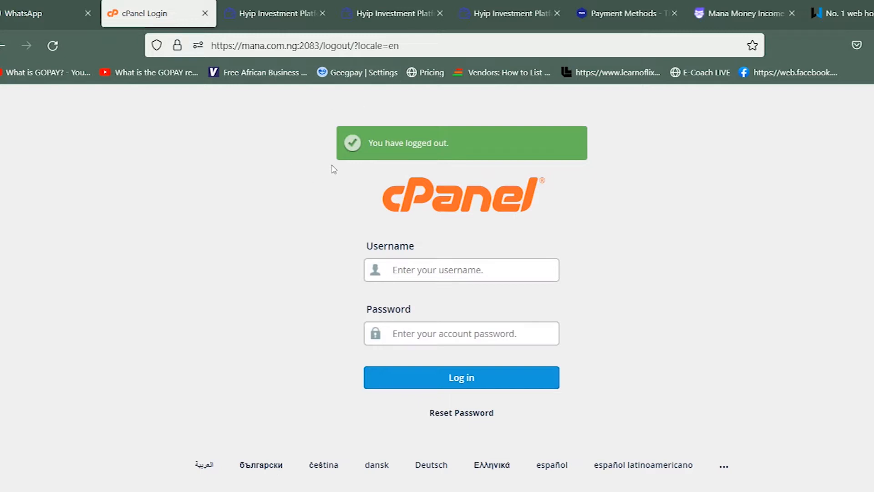
pyautogui.click(431, 271)
pyautogui.click(419, 347)
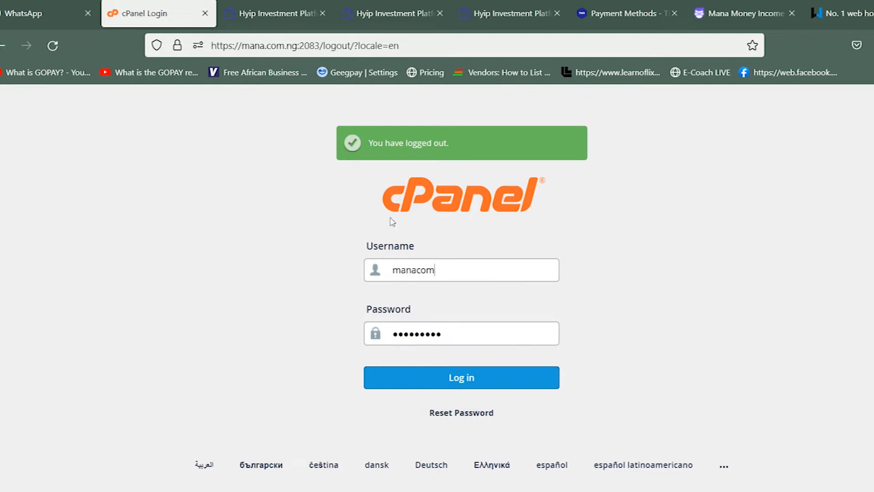
pyautogui.click(438, 388)
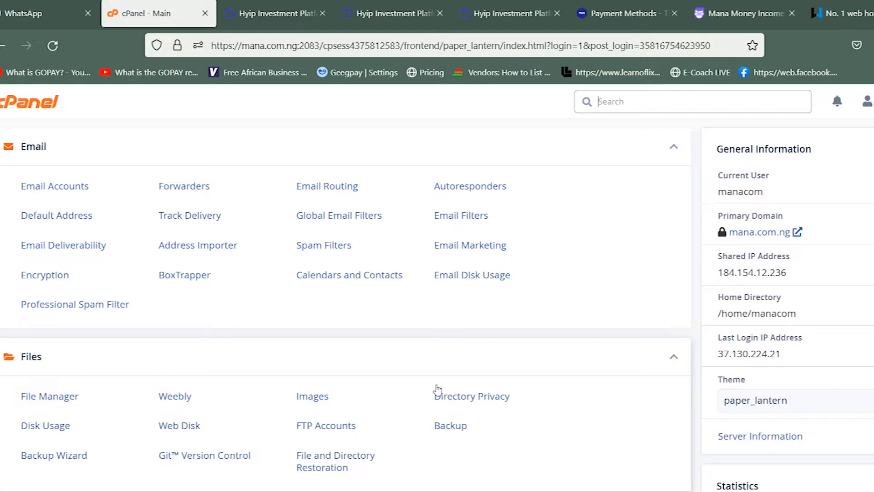
# Scroll the cPanel dashboard and launch File Manager from the Files section
pyautogui.scroll(-6, 437, 389)
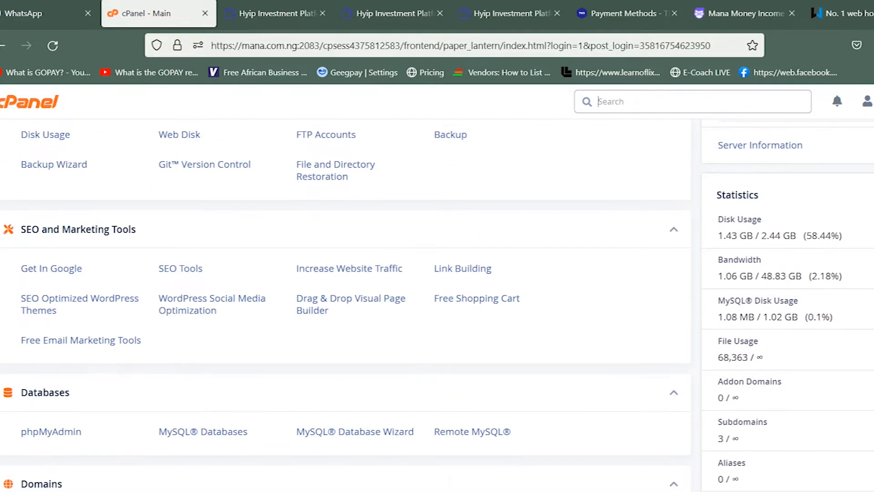
pyautogui.scroll(-8, 437, 305)
pyautogui.scroll(-15, 437, 305)
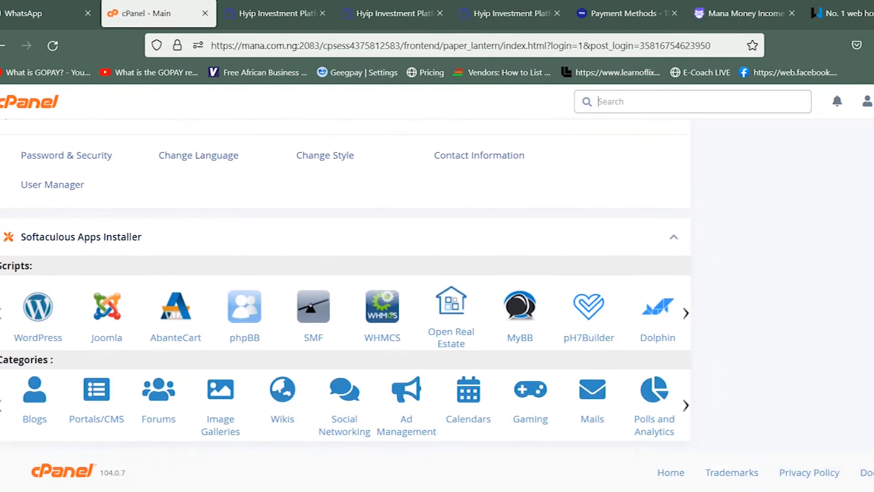
pyautogui.scroll(20, 437, 305)
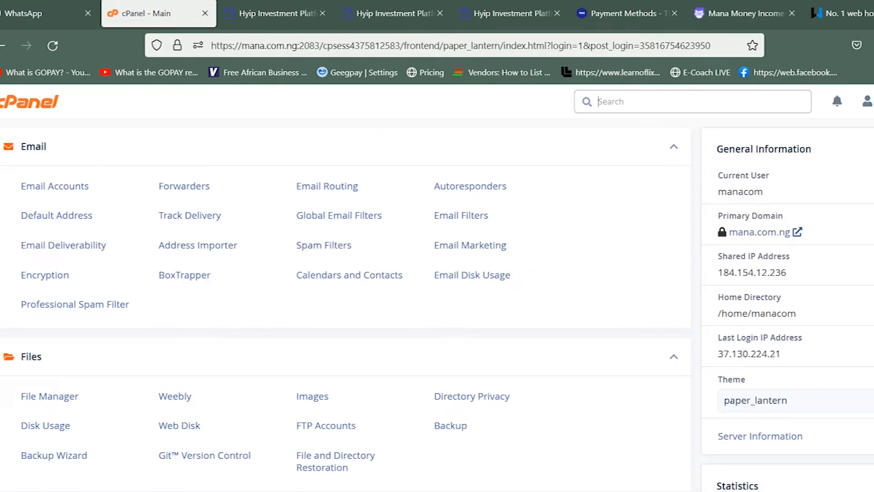
pyautogui.scroll(-1, 437, 305)
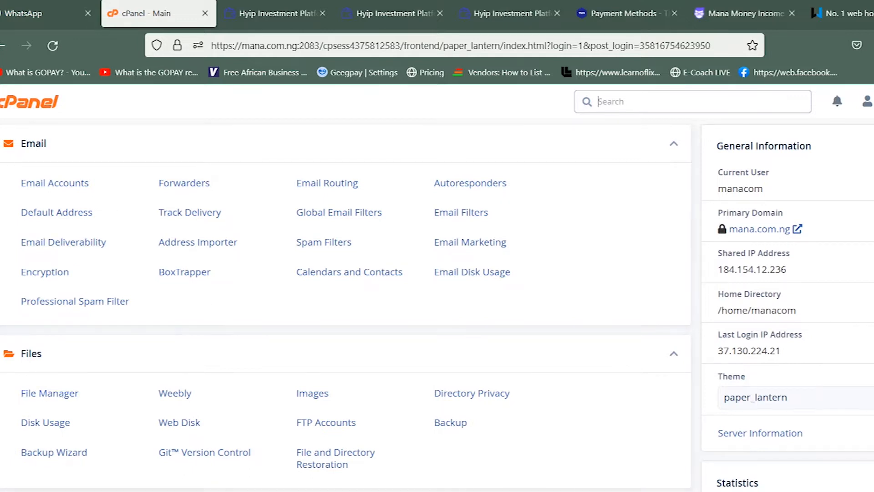
pyautogui.scroll(-8, 129, 307)
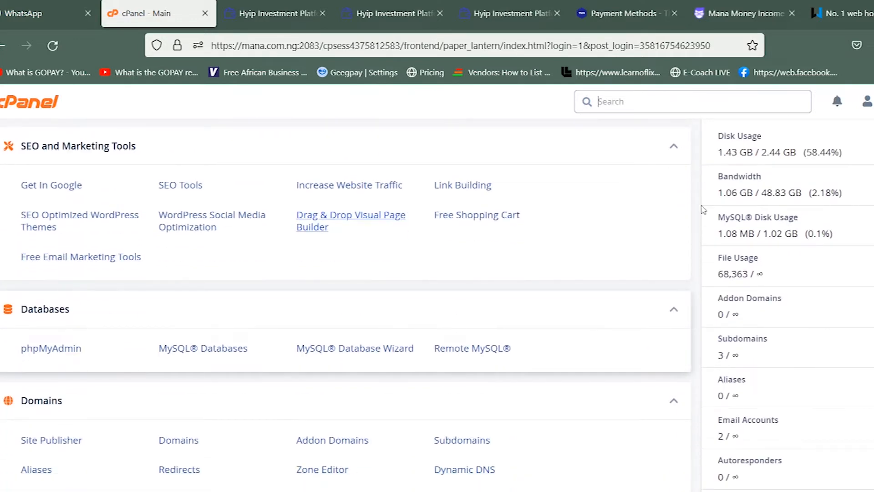
pyautogui.scroll(7, 437, 305)
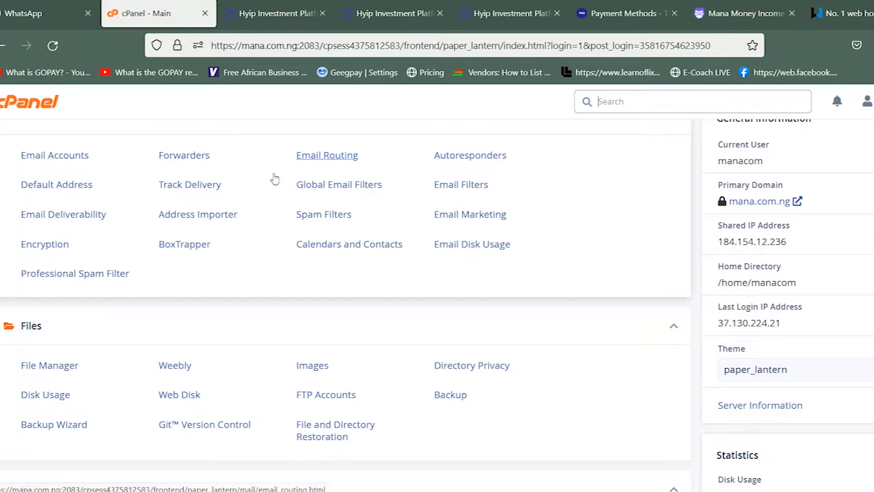
pyautogui.click(48, 365)
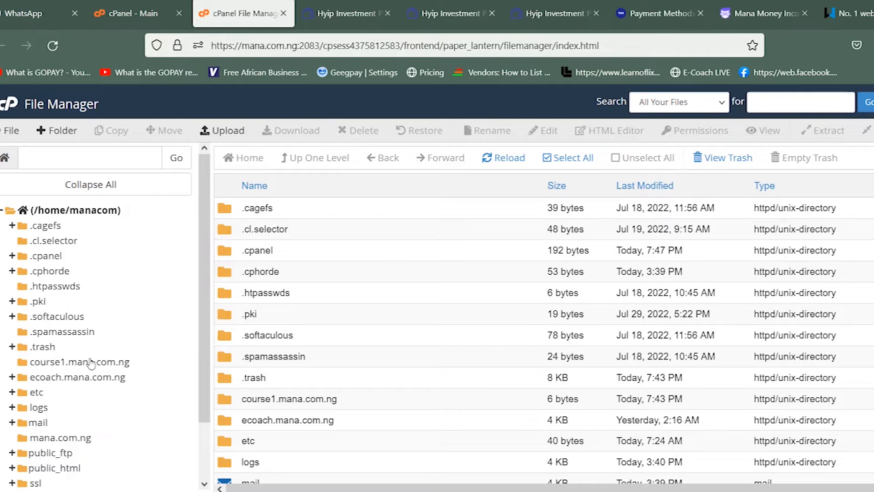
# Open the course1.mana.com.ng folder in the File Manager tree
pyautogui.moveTo(205, 182); pyautogui.dragTo(210, 318)
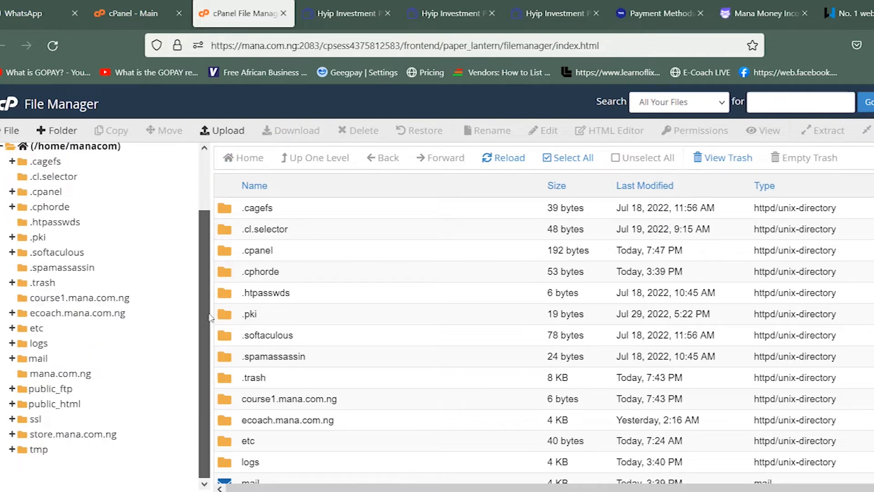
pyautogui.click(97, 405)
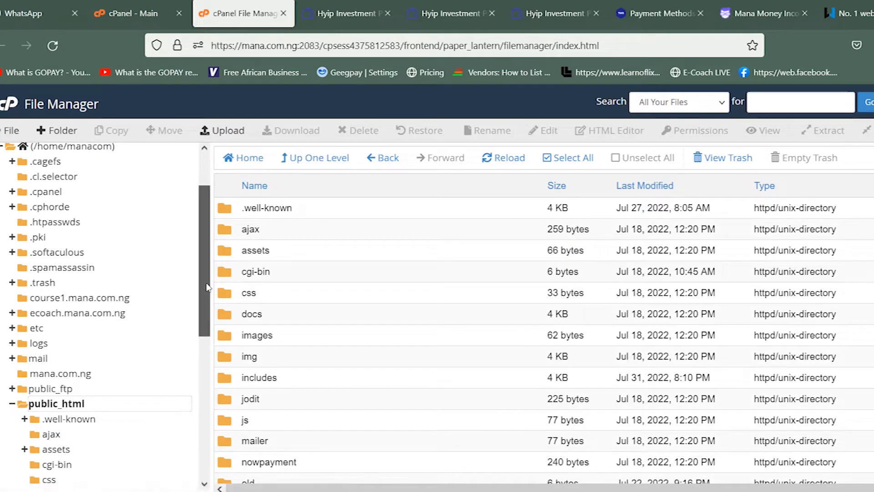
pyautogui.moveTo(207, 286); pyautogui.dragTo(203, 268)
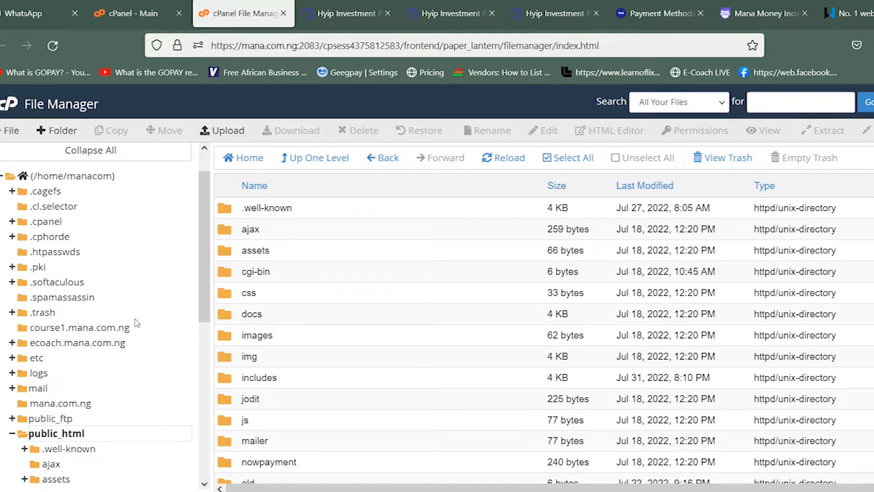
pyautogui.click(90, 329)
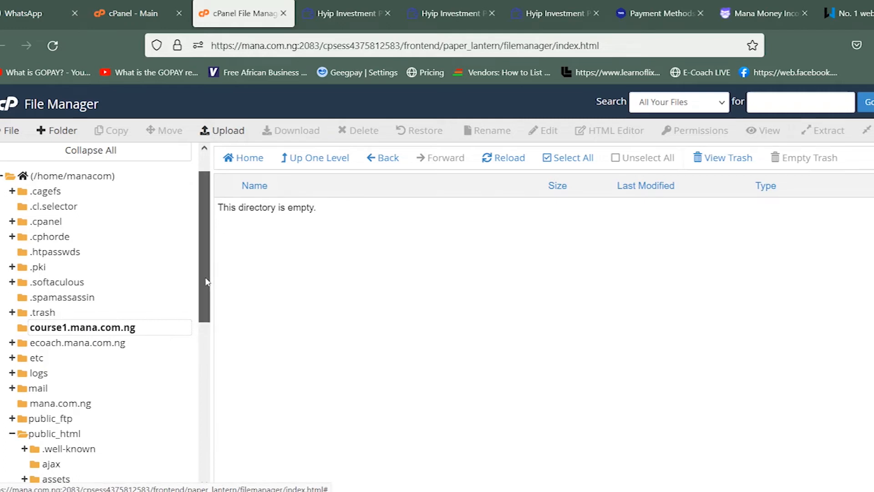
# Load course1.mana.com.ng in a new tab, confirming it shows a blank 'Index of /' page
pyautogui.scroll(2, 203, 283)
pyautogui.click(149, 153)
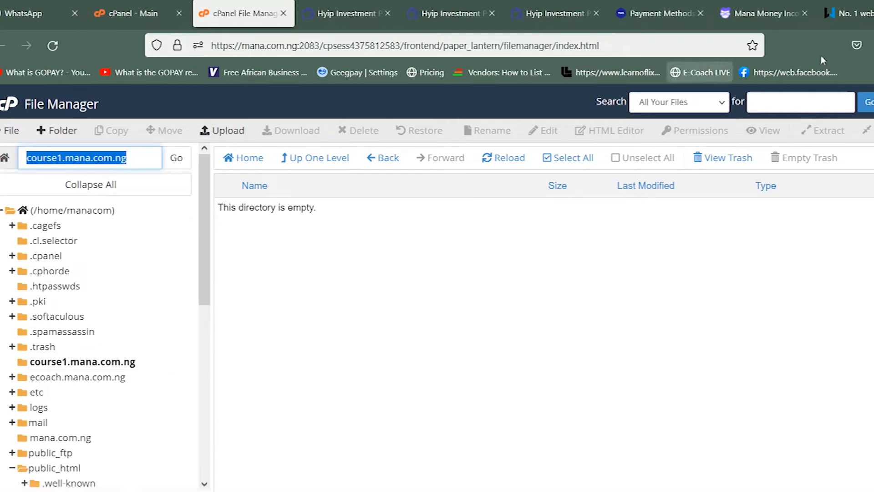
pyautogui.hotkey('ctrl', 'c')
pyautogui.hotkey('ctrl', 't')
pyautogui.hotkey('ctrl', 'v')
pyautogui.press('Return')
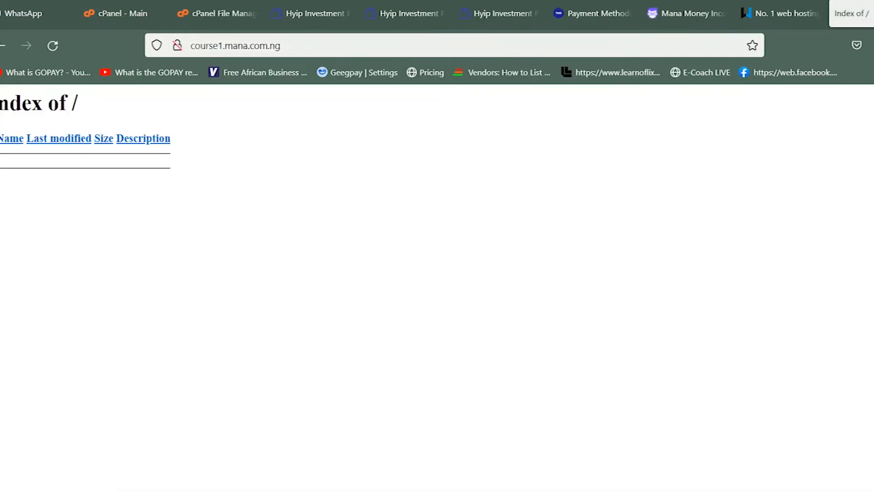
# Return to File Manager and open the Upload page for course1.mana.com.ng
pyautogui.click(237, 11)
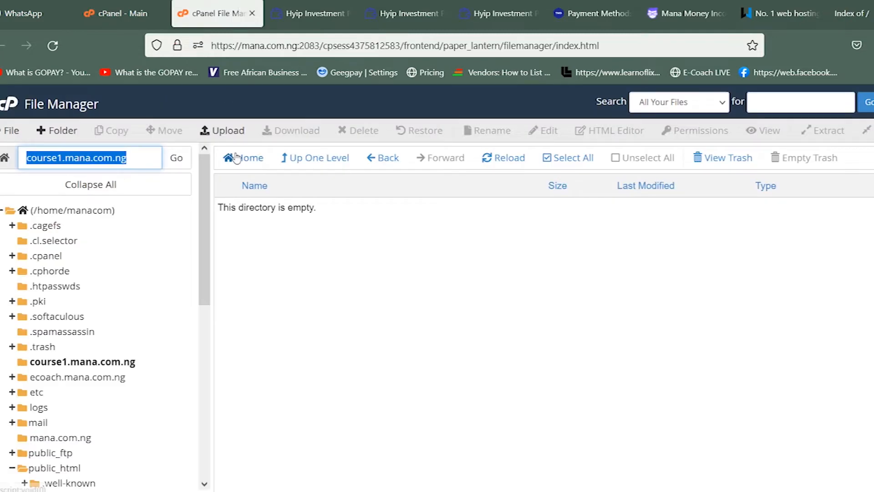
pyautogui.click(278, 235)
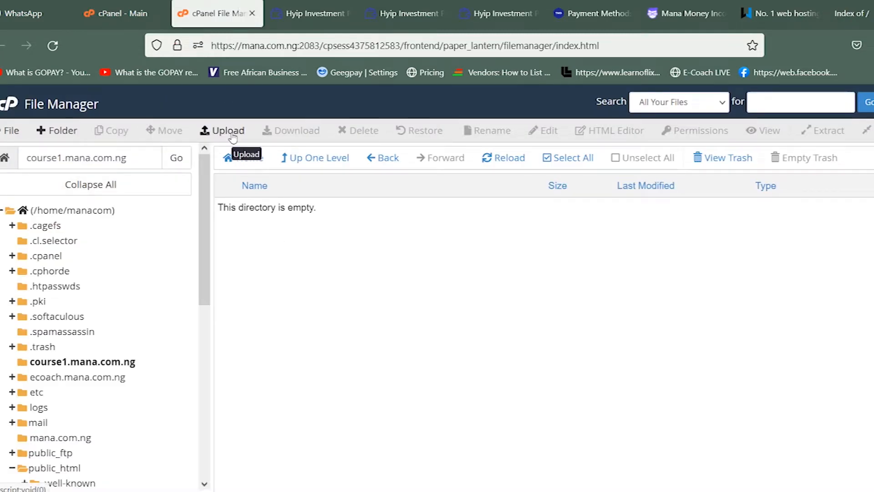
pyautogui.click(229, 131)
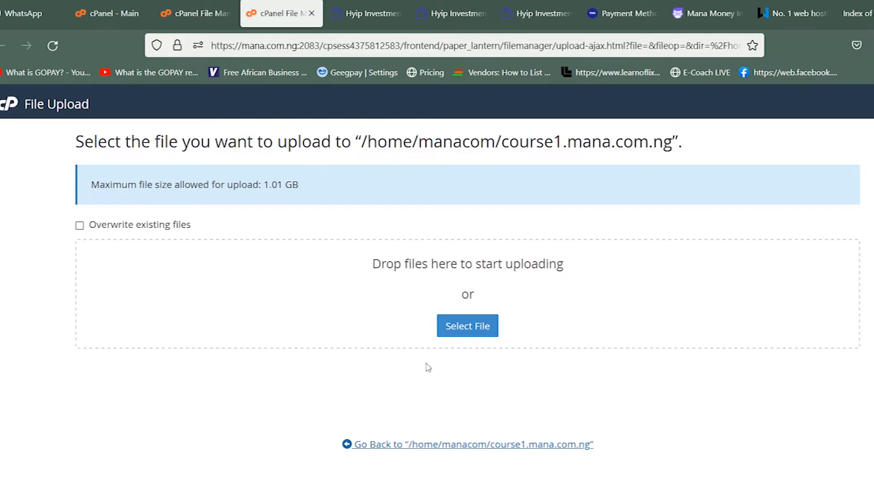
# In the myscript folder, select the script files except index.zip and start zipping them
pyautogui.moveTo(362, 490)
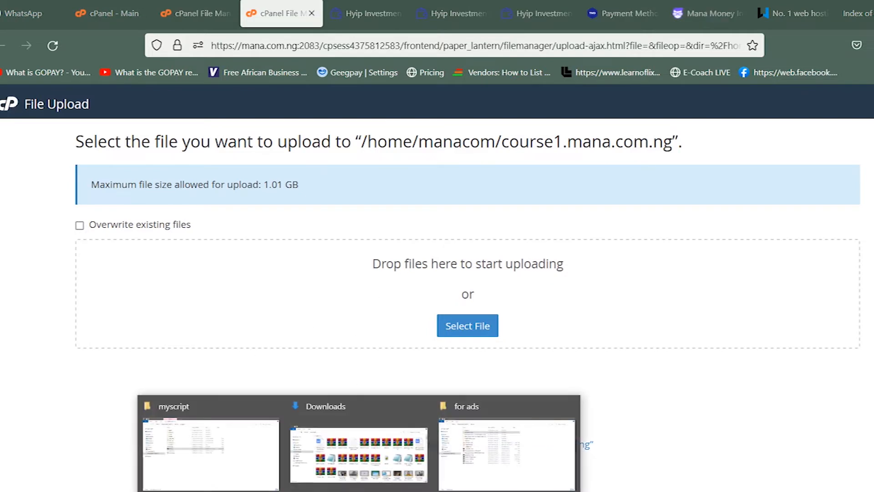
pyautogui.click(210, 460)
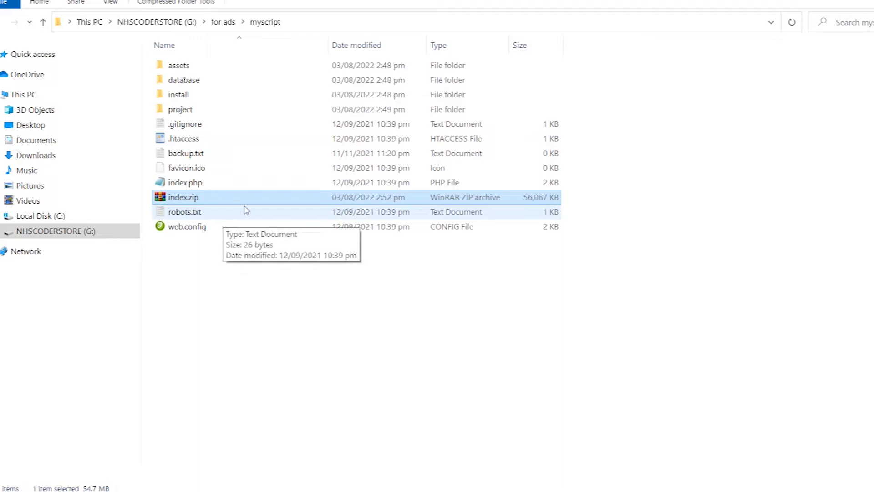
pyautogui.moveTo(590, 69); pyautogui.dragTo(303, 247)
pyautogui.keyDown('ctrl'); pyautogui.click(328, 196); pyautogui.keyUp('ctrl')
pyautogui.rightClick(438, 131)
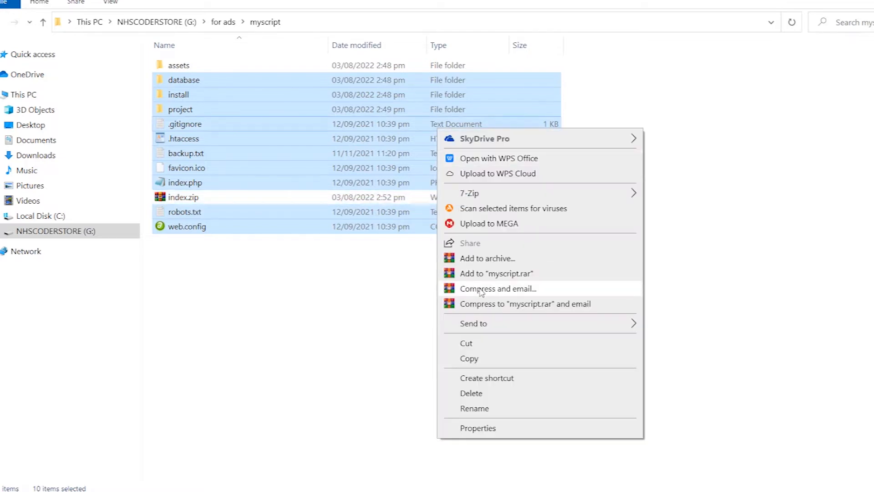
pyautogui.moveTo(524, 320)
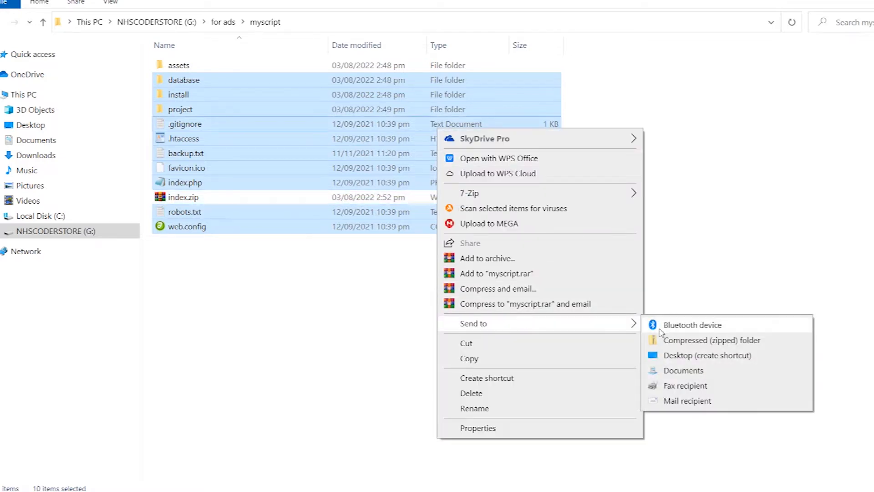
pyautogui.click(664, 340)
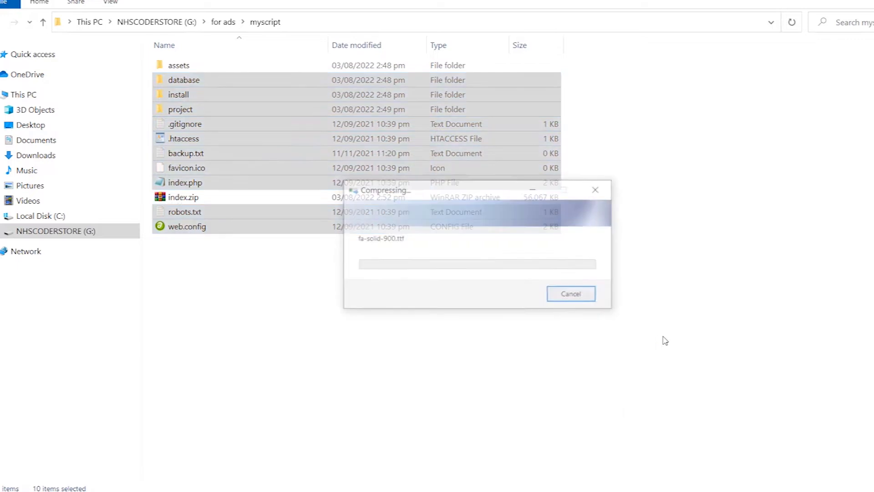
# Cancel the compression, deselect the files, and bring the cPanel File Upload page forward
pyautogui.click(589, 301)
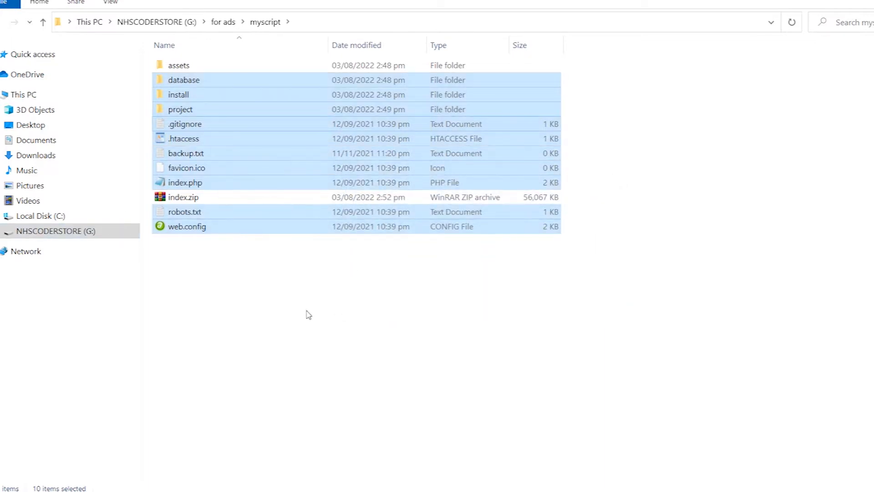
pyautogui.click(307, 313)
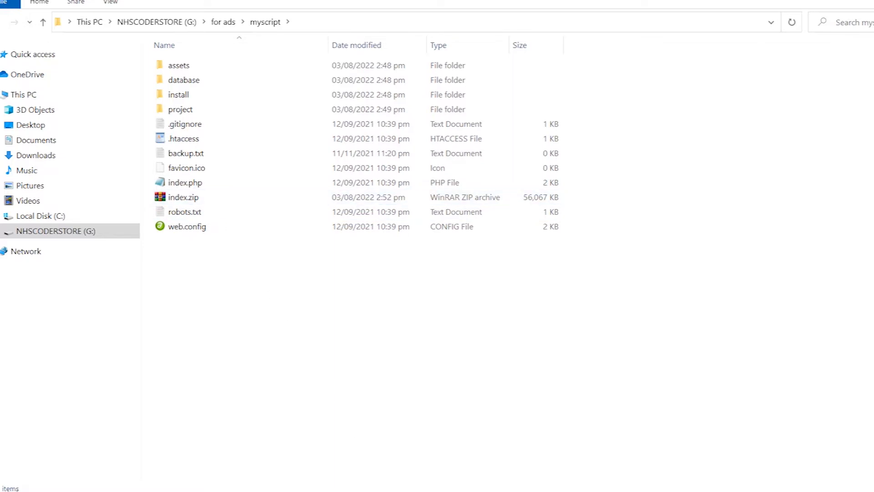
pyautogui.click(397, 455)
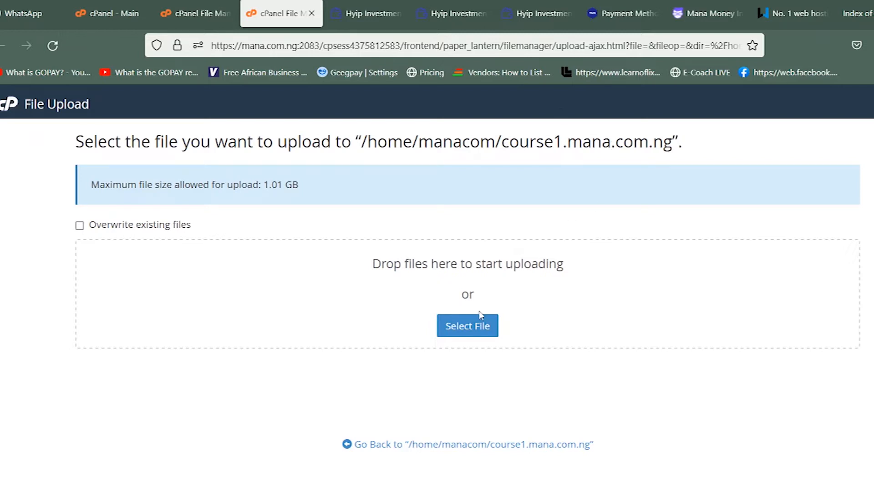
# In the upload file picker, browse the G: drive into the BTC Mana Script folders
pyautogui.click(476, 329)
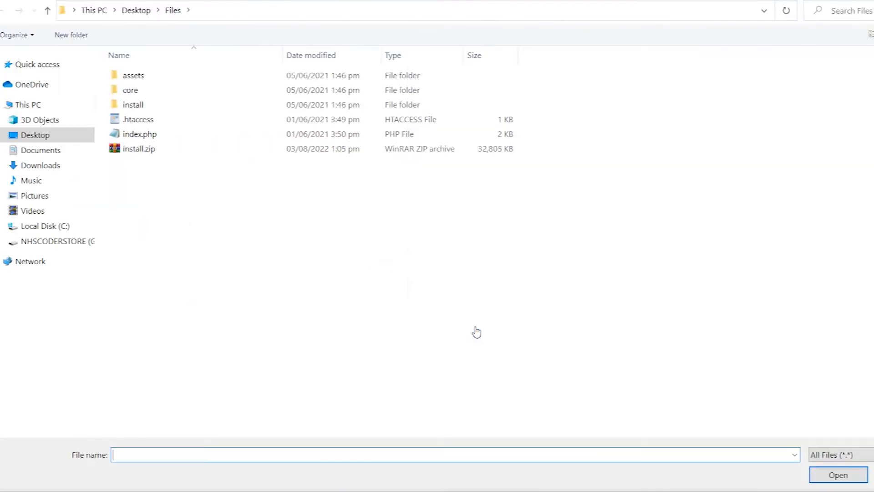
pyautogui.click(68, 244)
pyautogui.click(165, 204)
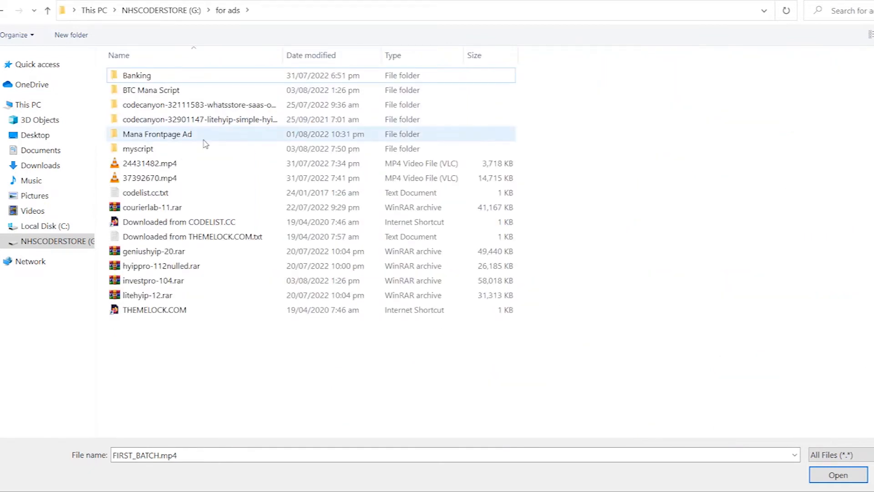
pyautogui.doubleClick(200, 91)
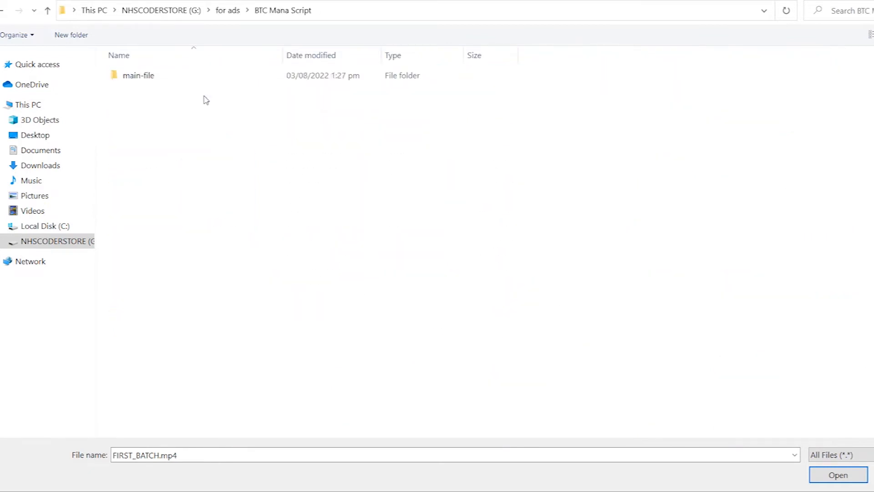
pyautogui.doubleClick(146, 76)
pyautogui.doubleClick(157, 90)
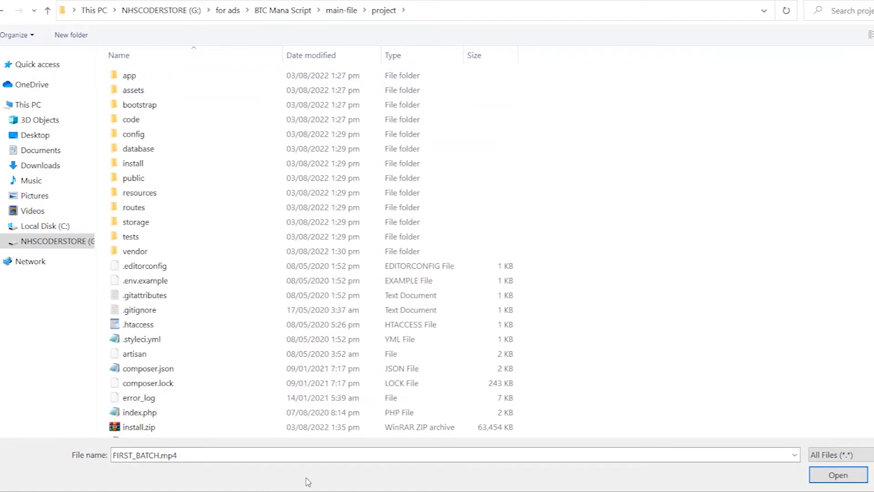
# Choose index.zip from G:\for ads\myscript to start the upload, then return to cPanel - Main
pyautogui.moveTo(290, 458)
pyautogui.click(256, 453)
pyautogui.click(283, 10)
pyautogui.click(234, 13)
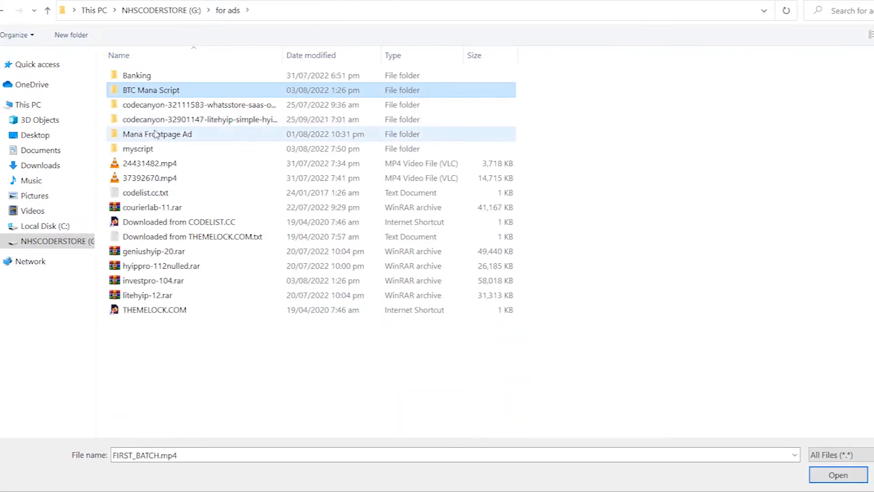
pyautogui.doubleClick(148, 152)
pyautogui.doubleClick(159, 207)
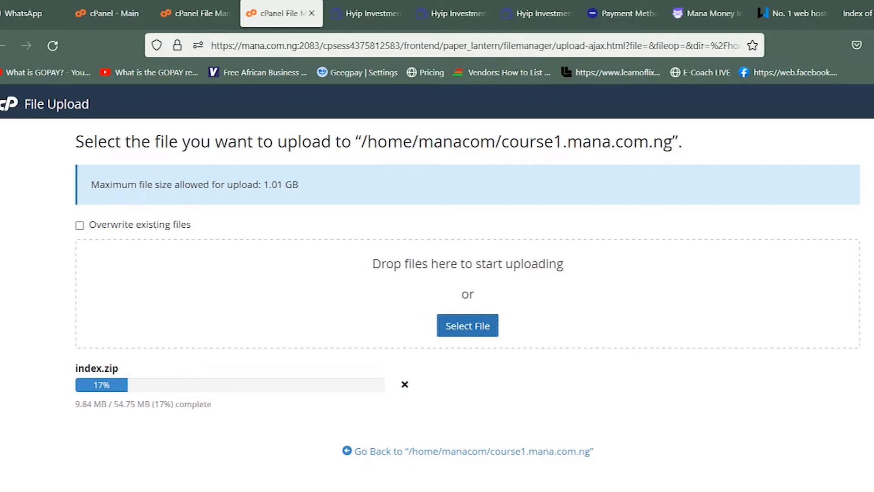
pyautogui.click(120, 19)
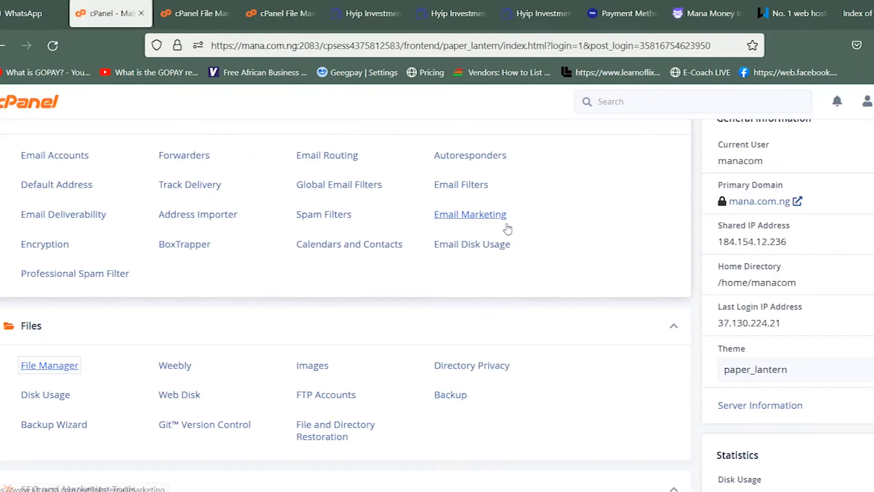
# In MySQL Databases, create a database named mybtclearning (manacom_mybtclearning)
pyautogui.scroll(-10, 346, 305)
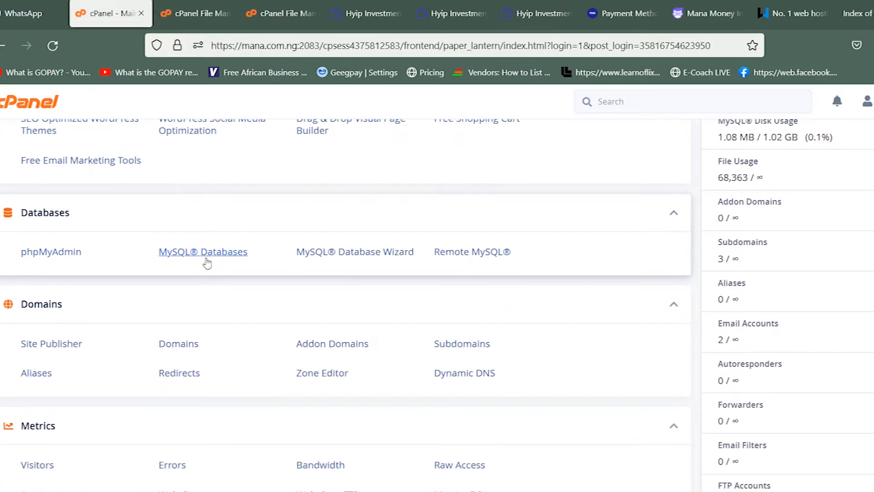
pyautogui.click(207, 258)
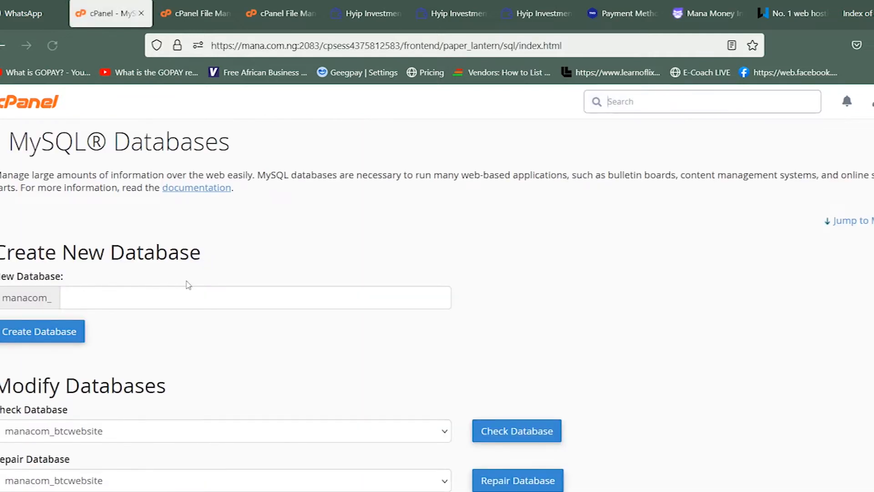
pyautogui.click(181, 295)
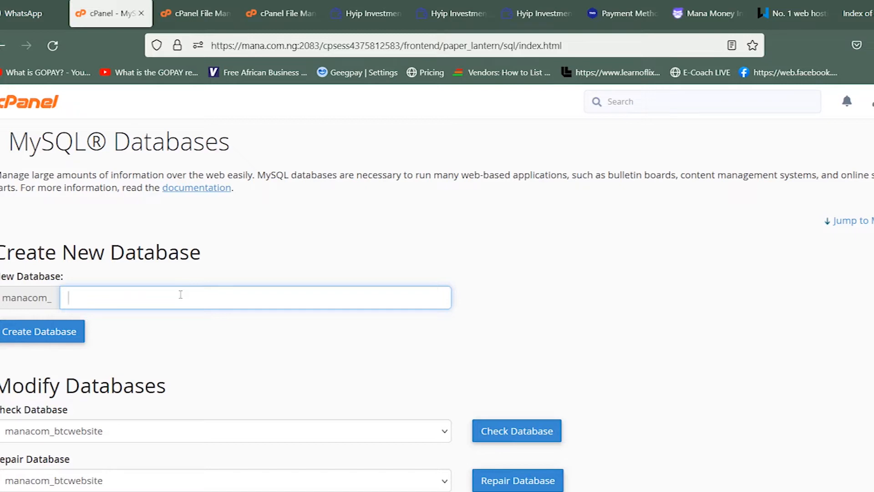
pyautogui.write('mybtclearning')
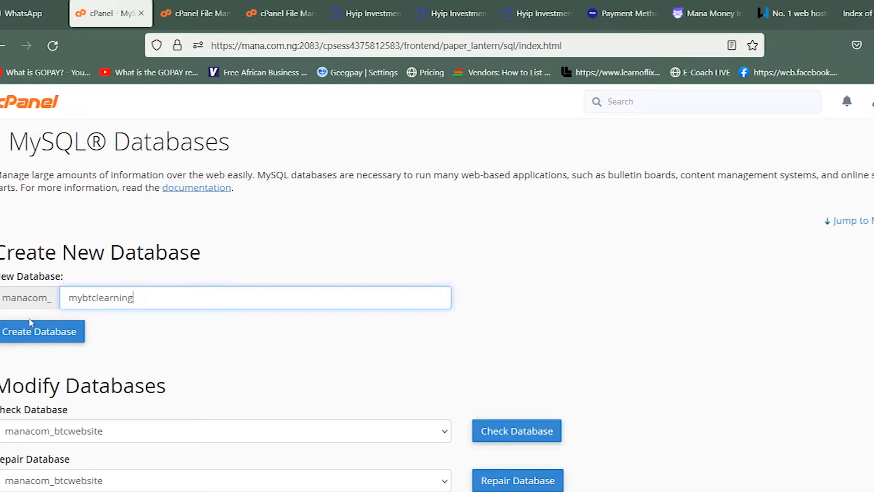
pyautogui.click(31, 337)
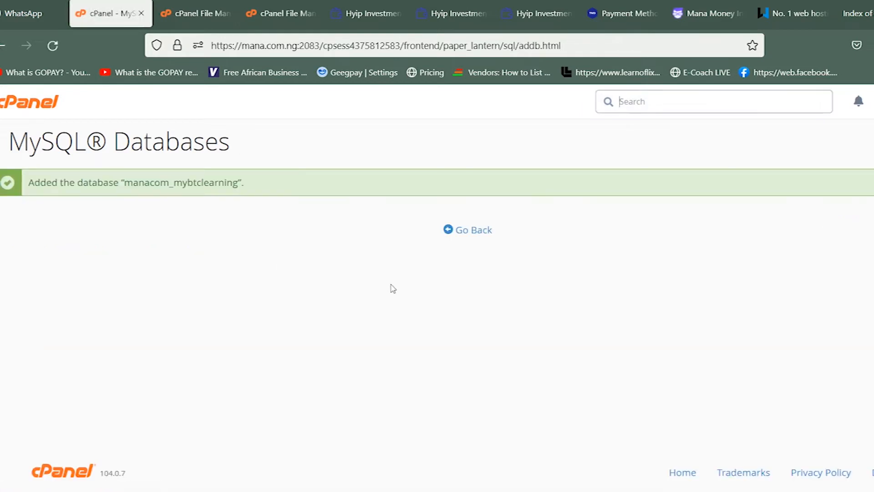
# Copy the new database name manacom_mybtclearning and go back to MySQL Databases
pyautogui.doubleClick(182, 182)
pyautogui.rightClick(183, 182)
pyautogui.click(203, 196)
pyautogui.click(464, 230)
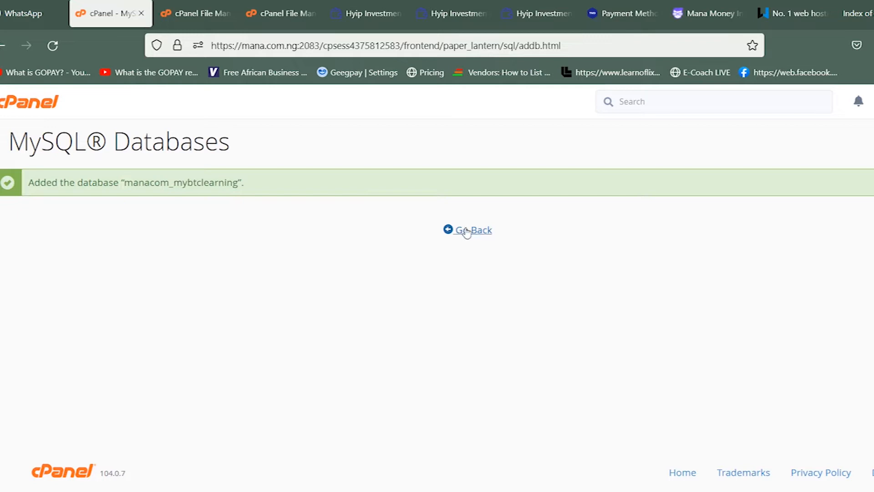
# Paste manacom_mybtclearning into a new Notepad note, then minimise Notepad
pyautogui.press('super')
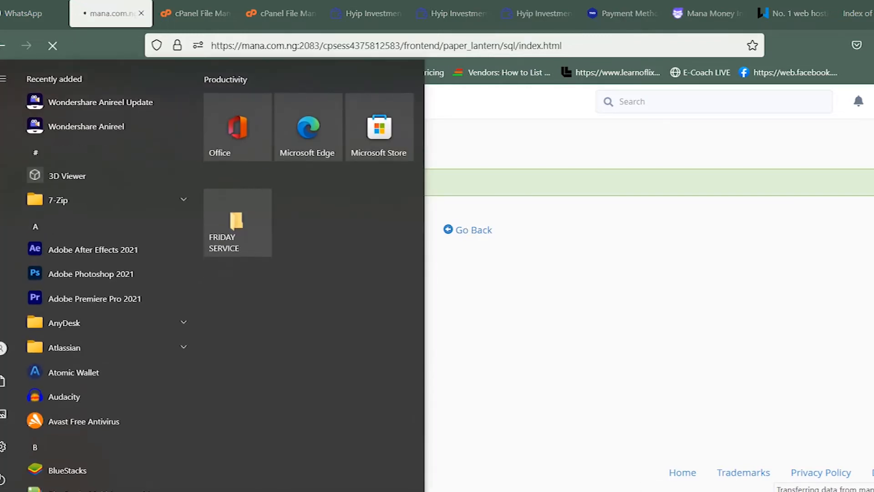
pyautogui.press('super')
pyautogui.press('super')
pyautogui.write('test')
pyautogui.press('BackSpace')
pyautogui.press('BackSpace')
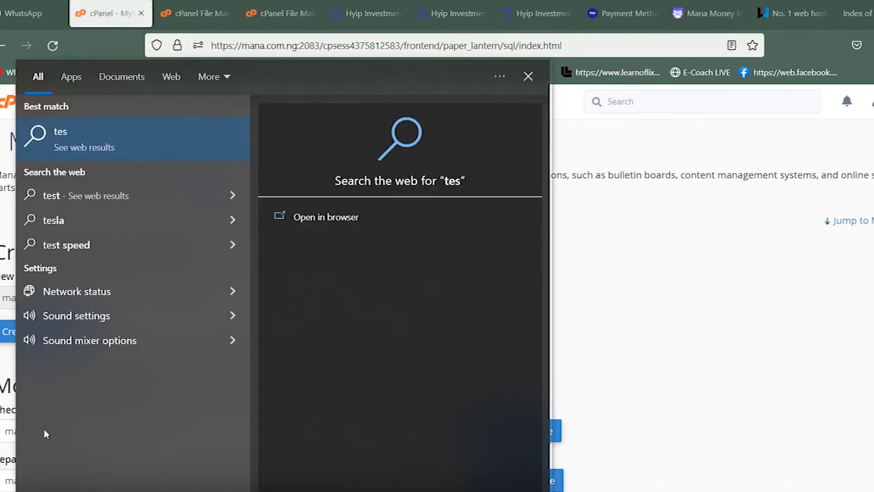
pyautogui.press('BackSpace')
pyautogui.press('BackSpace')
pyautogui.write('not')
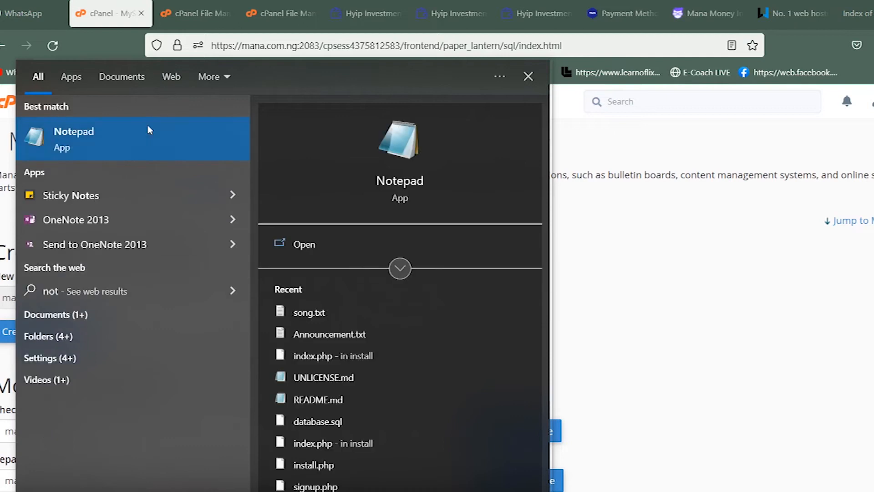
pyautogui.click(149, 130)
pyautogui.hotkey('ctrl', 'v')
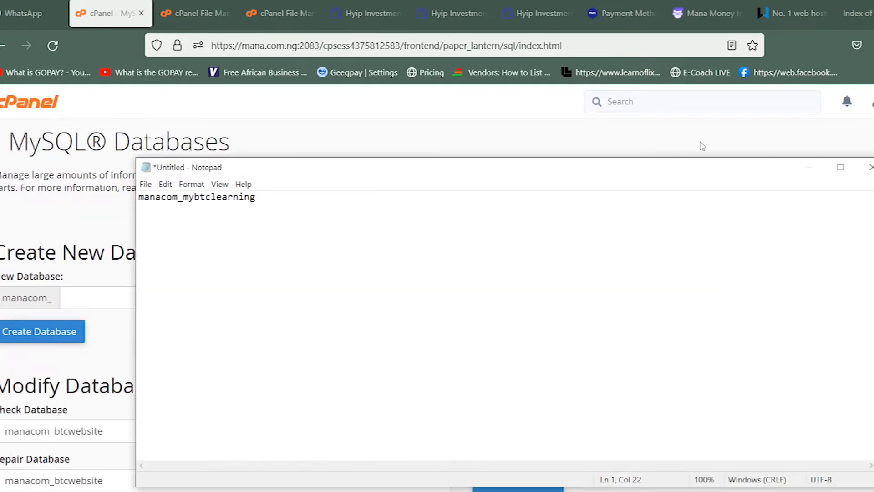
pyautogui.click(740, 139)
pyautogui.scroll(-10, 438, 273)
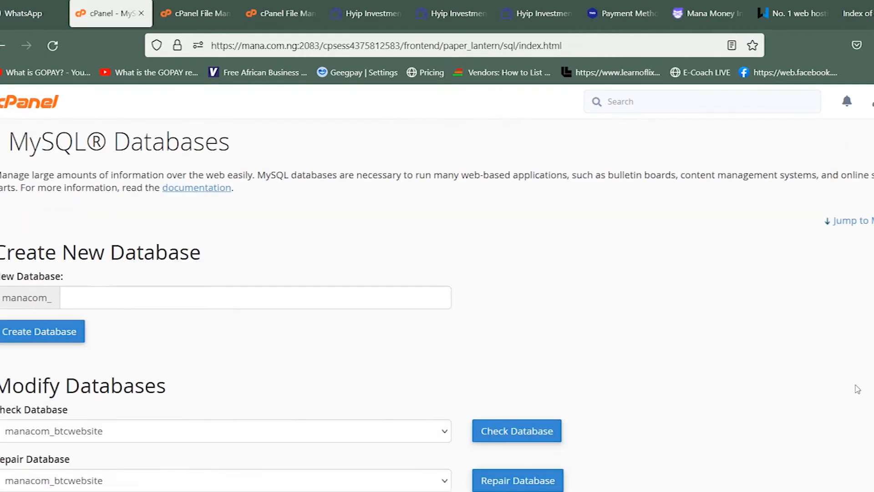
# Scroll the MySQL Databases page to the blank Add New User form under MySQL Users
pyautogui.scroll(-15, 854, 387)
pyautogui.scroll(8, 292, 305)
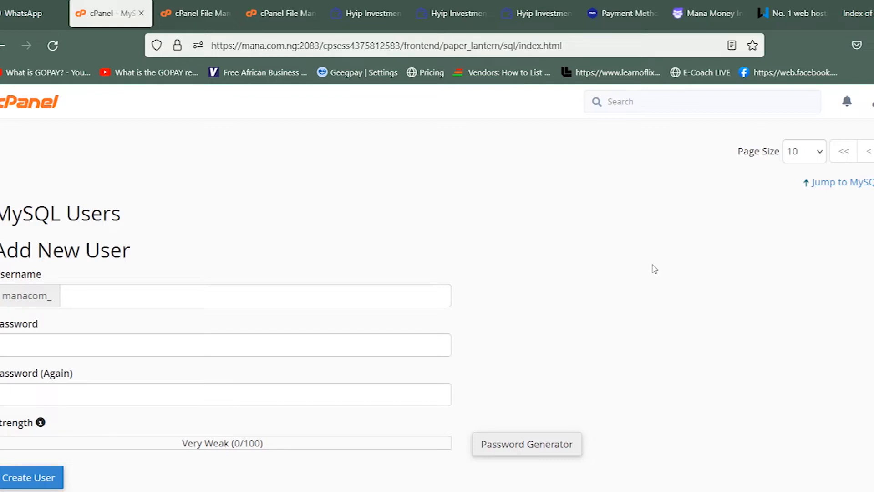
# Enter btcuser as the new MySQL username and type a strong password
pyautogui.click(183, 295)
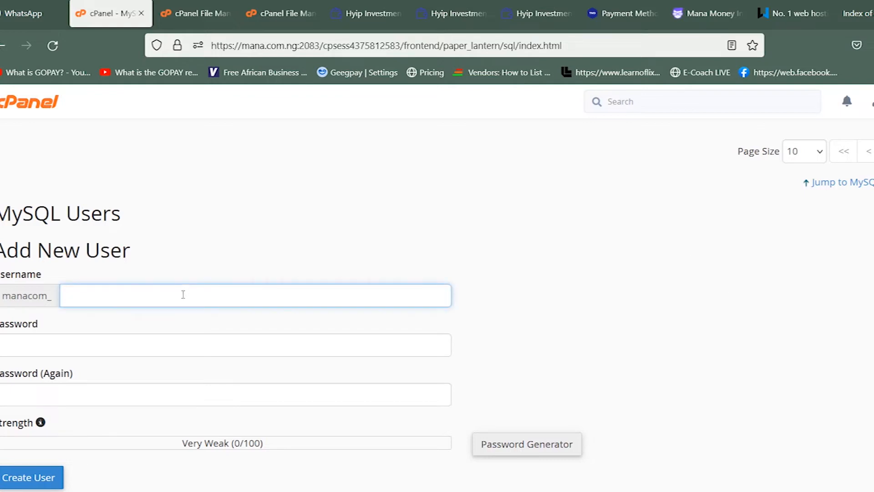
pyautogui.write('btcusee')
pyautogui.press('Tab')
pyautogui.write('••••')
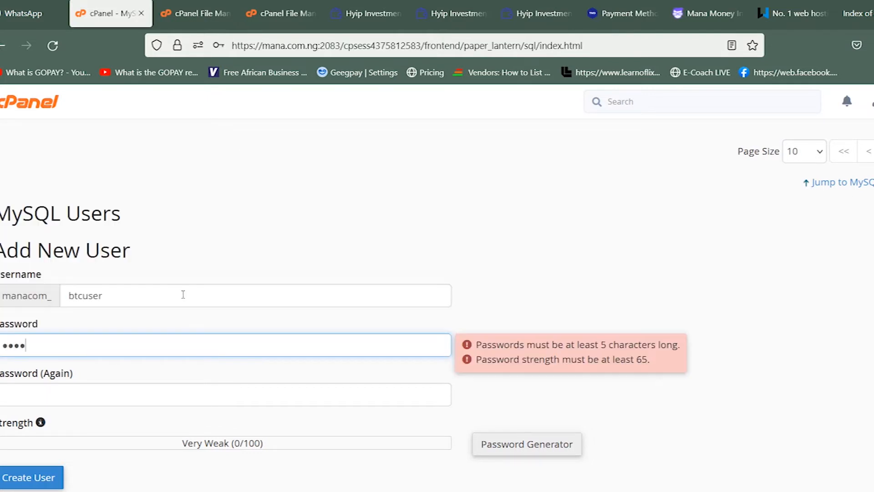
pyautogui.write('••••••••')
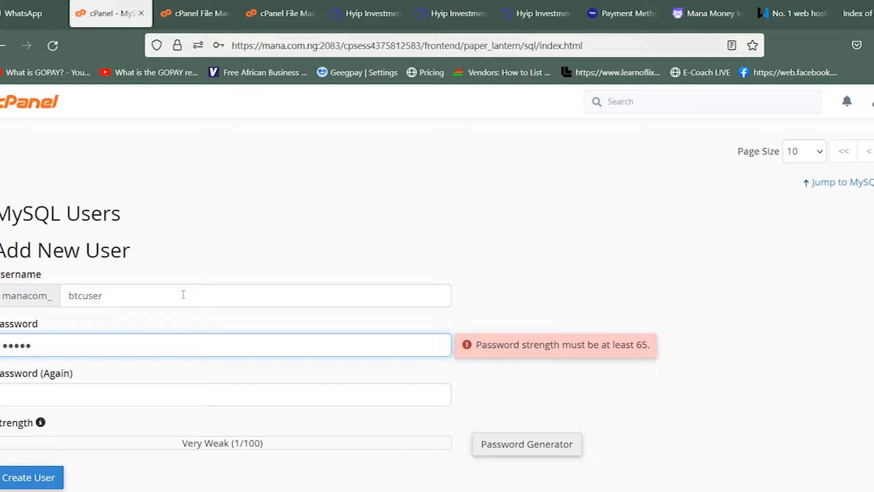
pyautogui.write('•••')
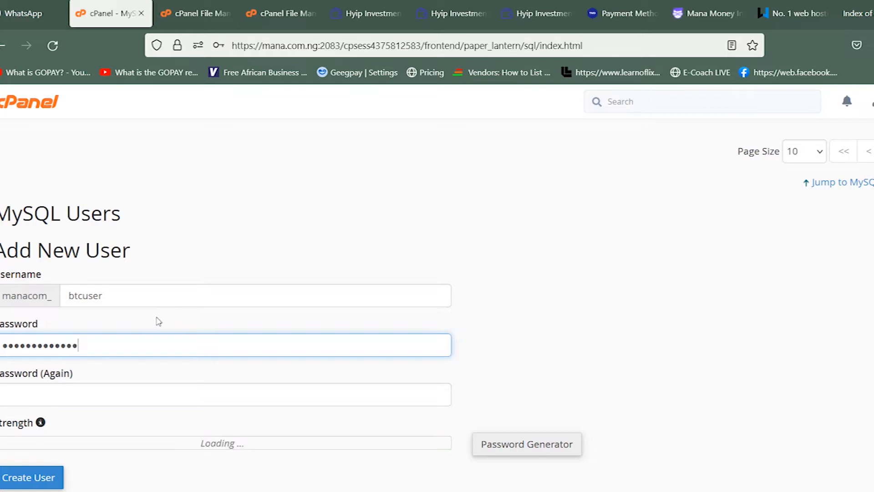
# Confirm the matching password and create the user manacom_btcuser
pyautogui.click(99, 394)
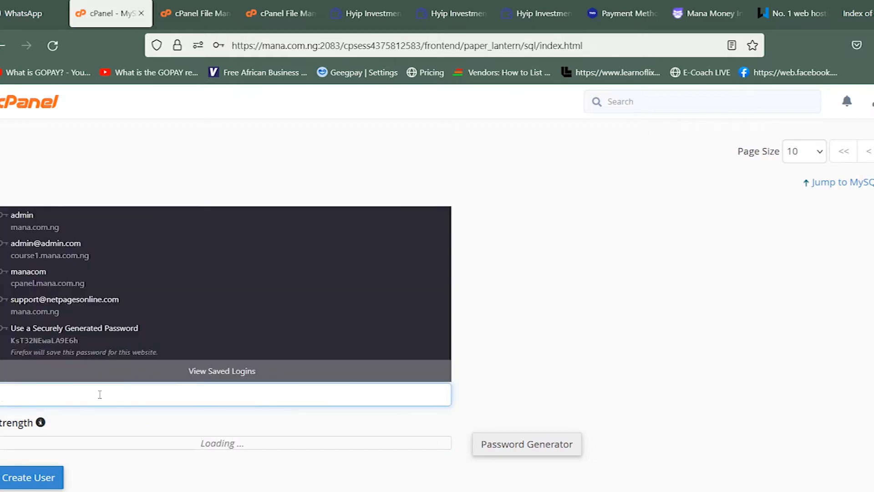
pyautogui.write('••••')
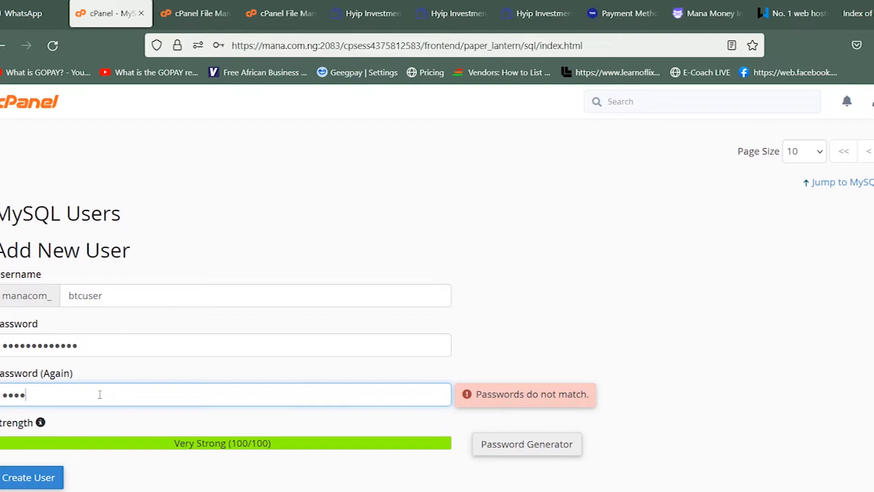
pyautogui.write('••••••••••')
pyautogui.doubleClick(154, 353)
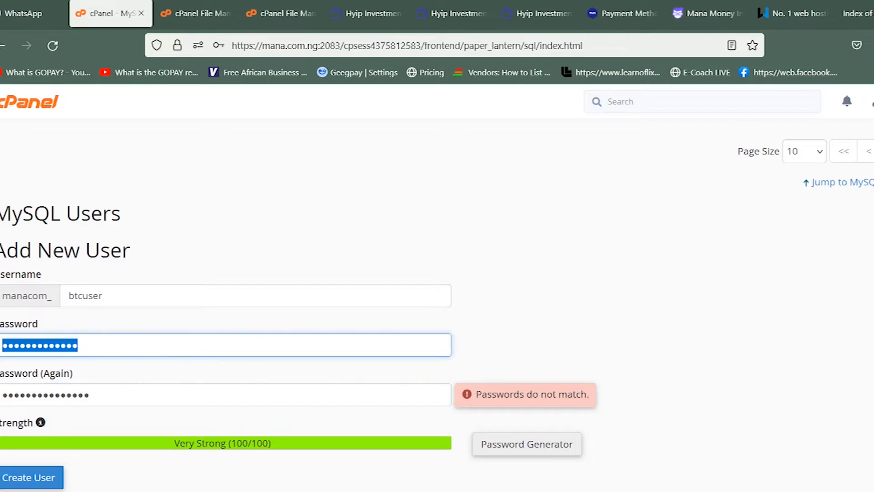
pyautogui.write('••')
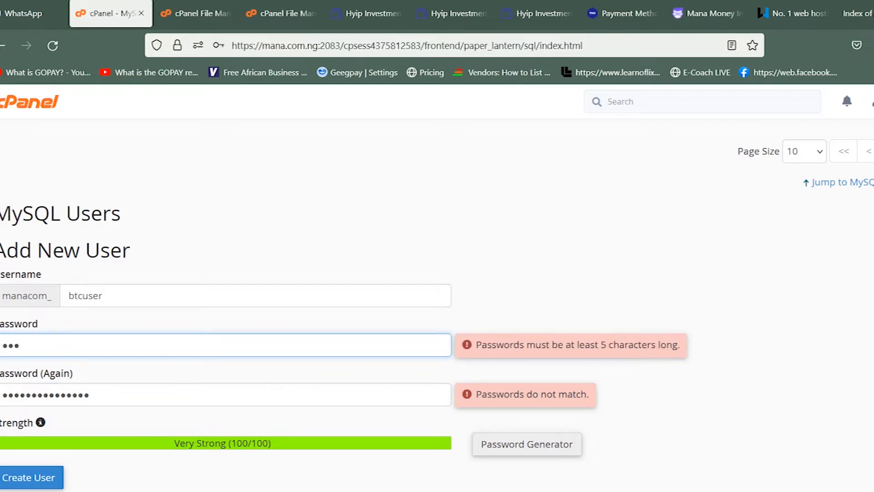
pyautogui.press('BackSpace')
pyautogui.press('BackSpace')
pyautogui.press('BackSpace')
pyautogui.write('••••••••••••••')
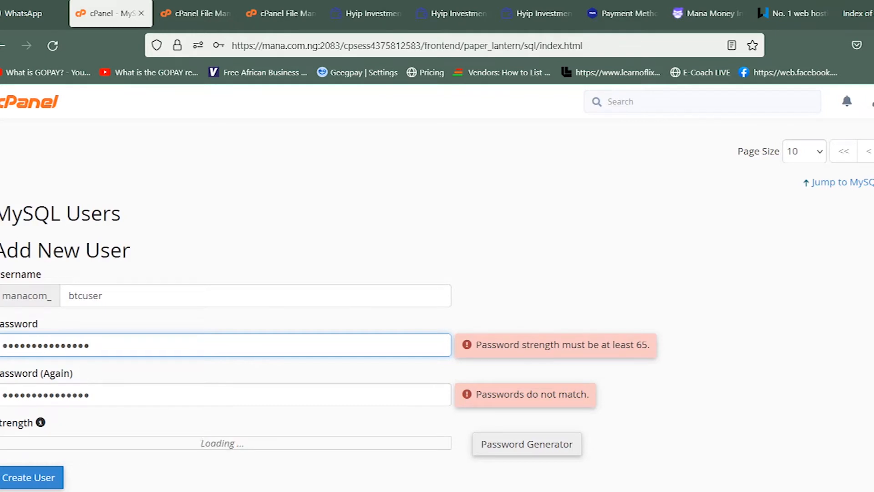
pyautogui.click(582, 315)
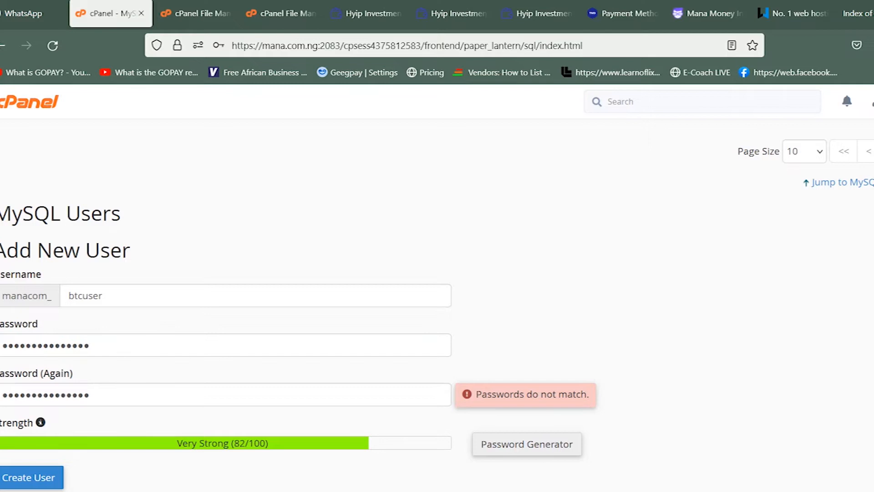
pyautogui.scroll(-2, 332, 273)
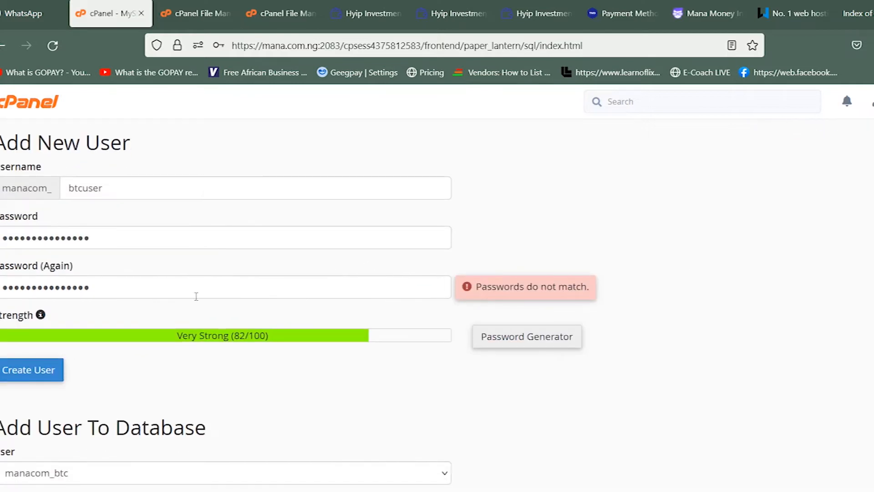
pyautogui.click(39, 362)
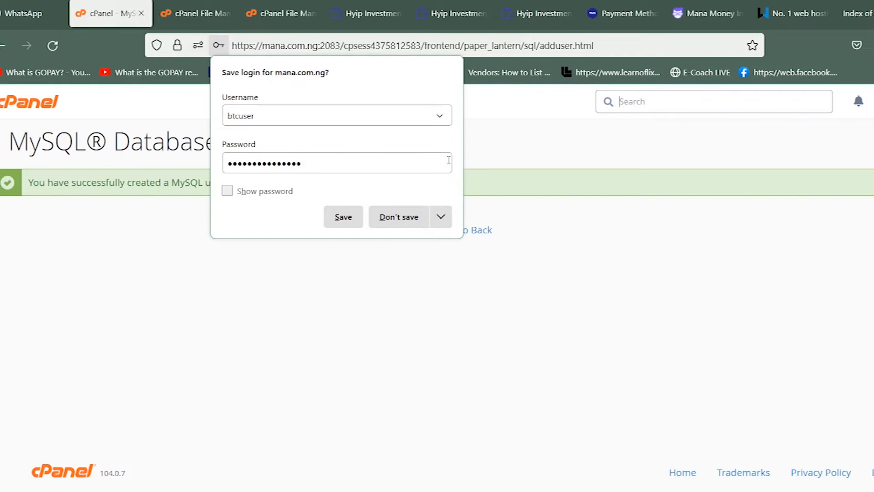
# Copy manacom_btcuser into Notepad on a new line below the database name
pyautogui.click(496, 153)
pyautogui.doubleClick(324, 182)
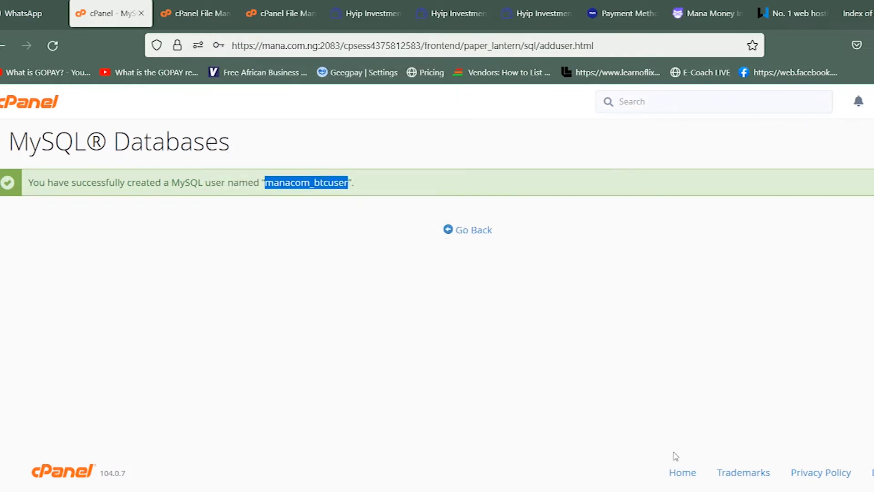
pyautogui.click(692, 491)
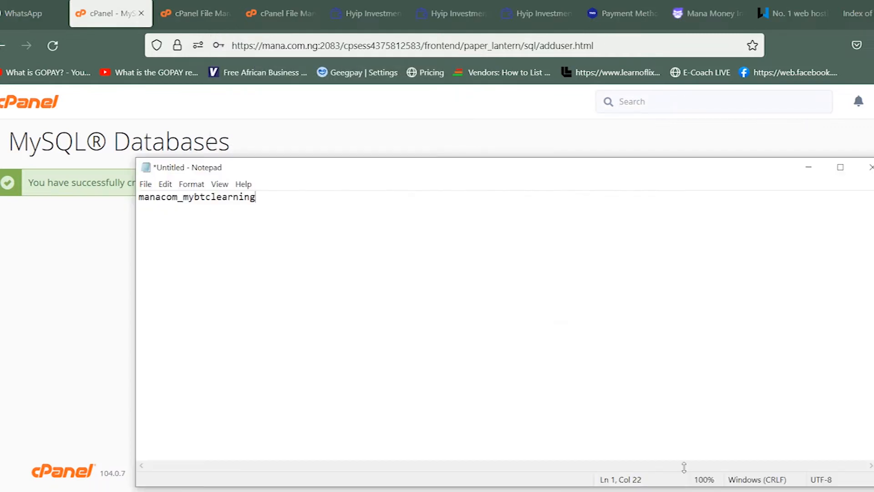
pyautogui.press('Return')
pyautogui.hotkey('ctrl', 'v')
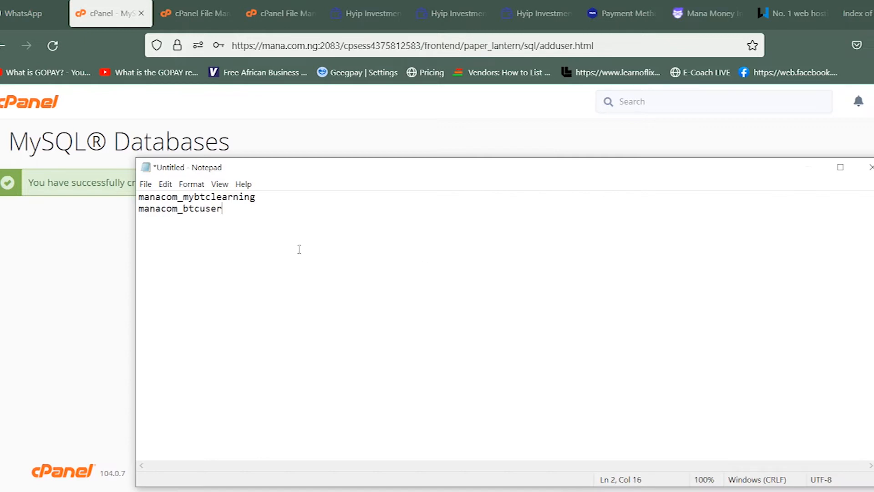
# Go back to the cPanel MySQL Databases management page
pyautogui.click(88, 277)
pyautogui.click(463, 233)
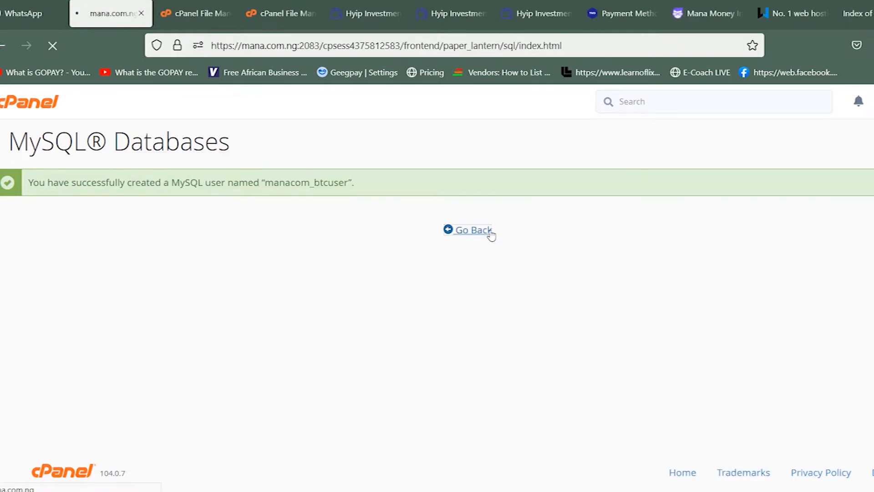
pyautogui.scroll(-10, 437, 300)
pyautogui.scroll(-7, 438, 301)
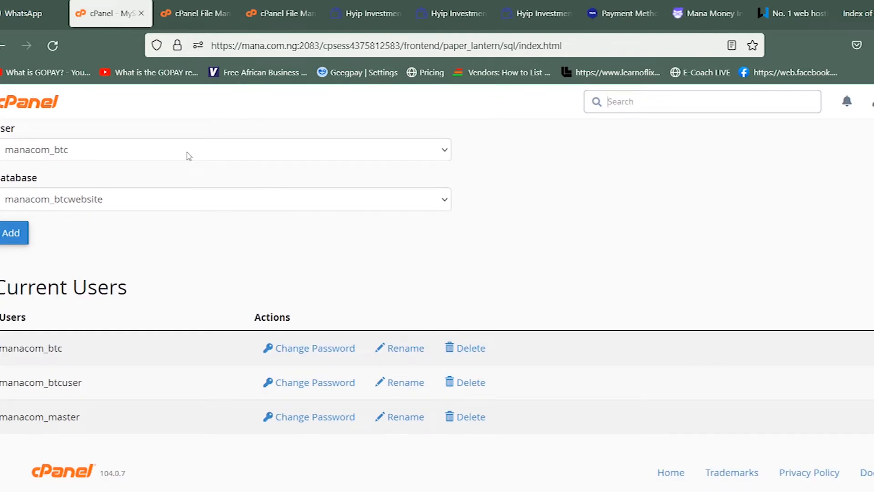
# Add user manacom_btcuser to the manacom_mybtclearning database
pyautogui.click(188, 152)
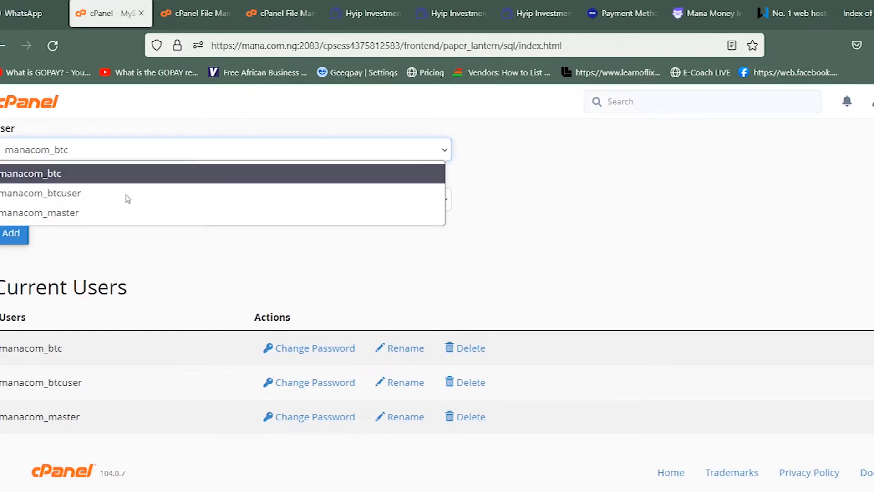
pyautogui.click(107, 198)
pyautogui.click(141, 205)
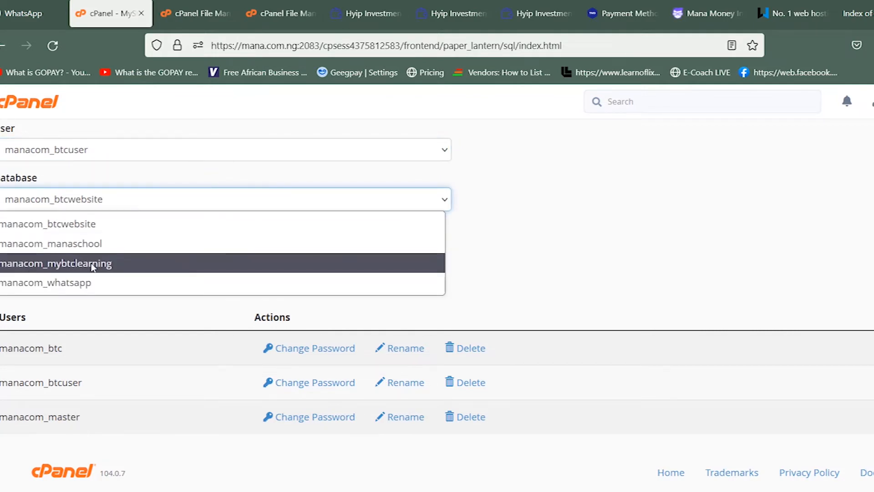
pyautogui.click(110, 265)
pyautogui.click(22, 240)
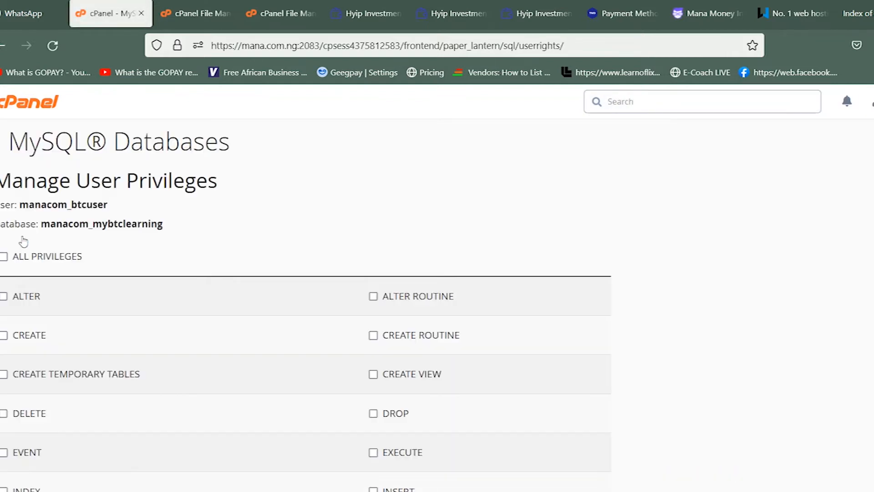
# Grant ALL PRIVILEGES, save the changes, and return to cPanel home
pyautogui.scroll(-1, 305, 305)
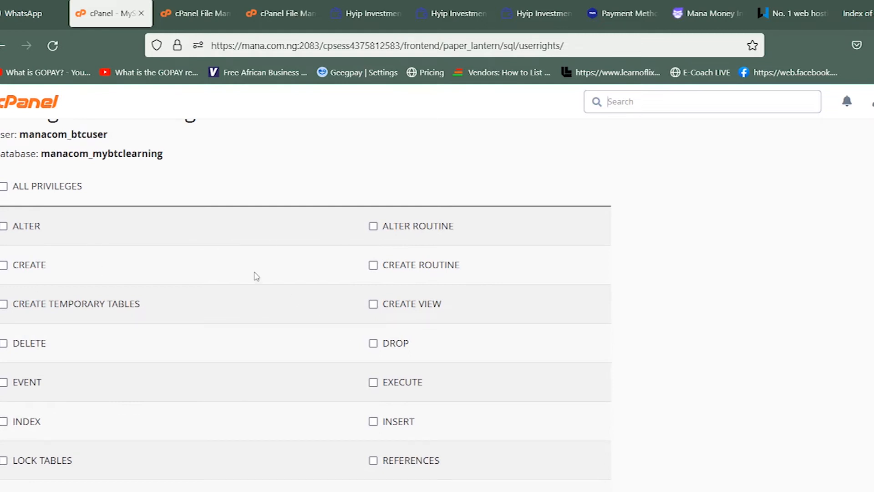
pyautogui.click(4, 186)
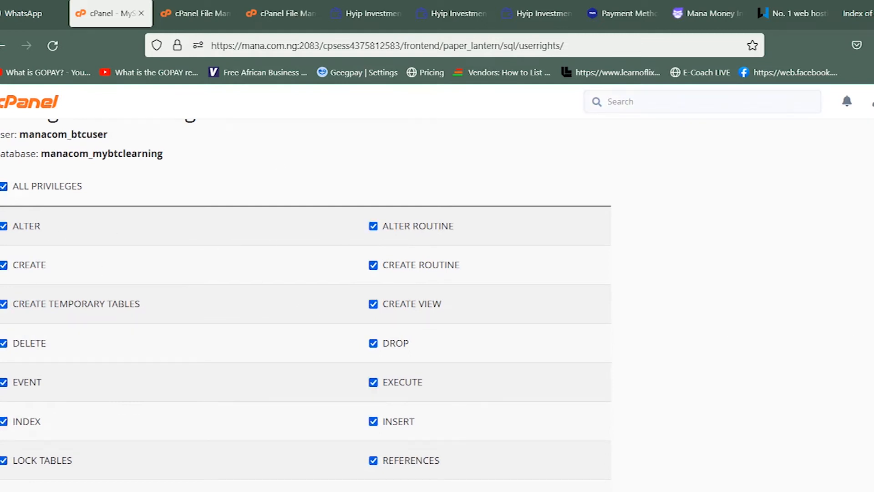
pyautogui.scroll(-4, 305, 274)
pyautogui.click(59, 396)
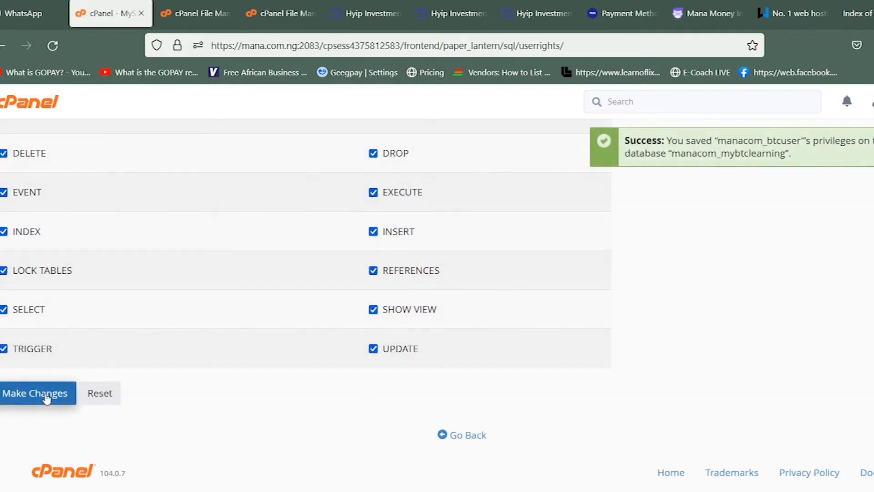
pyautogui.scroll(5, 481, 213)
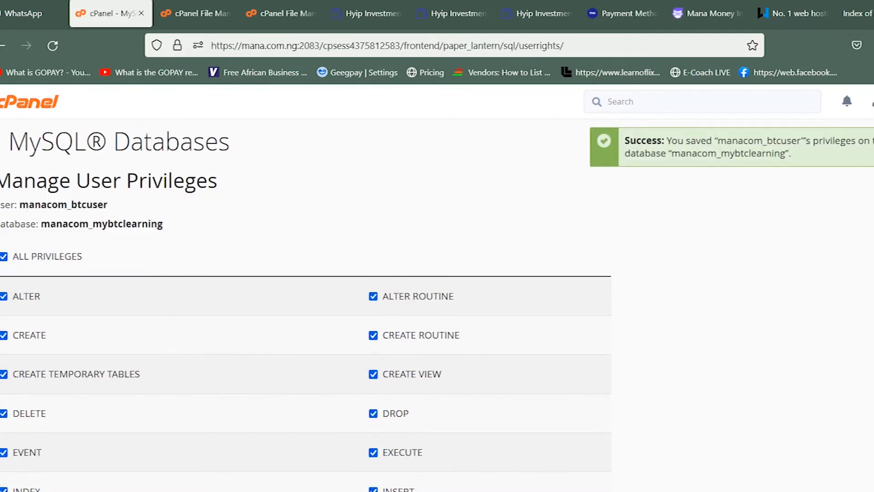
pyautogui.click(33, 106)
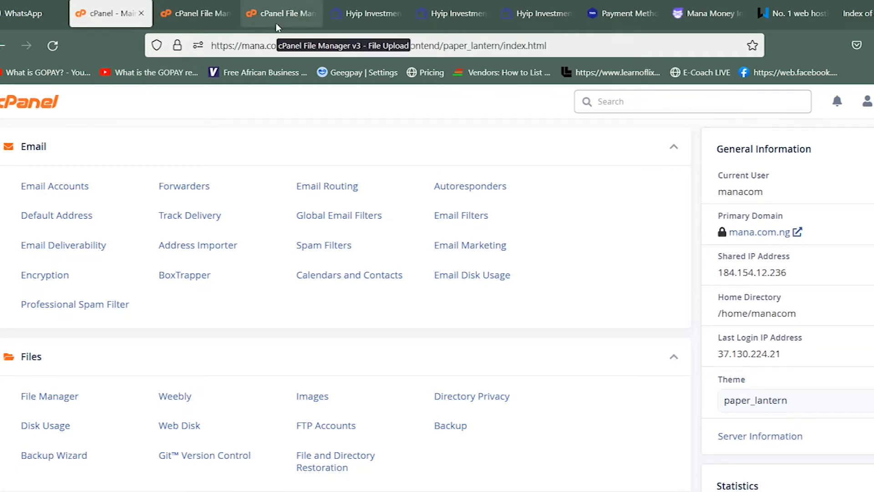
# Check the index.zip upload (71%), then open the mana.com.ng Email Accounts list
pyautogui.click(278, 26)
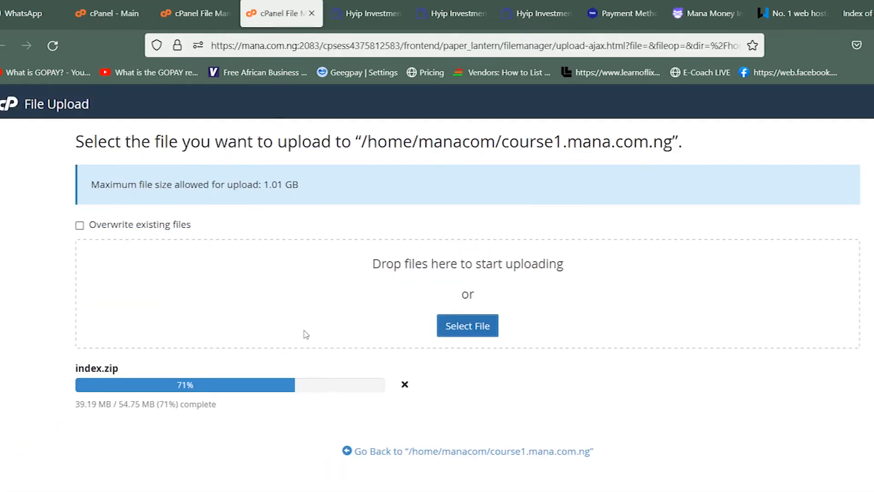
pyautogui.click(110, 13)
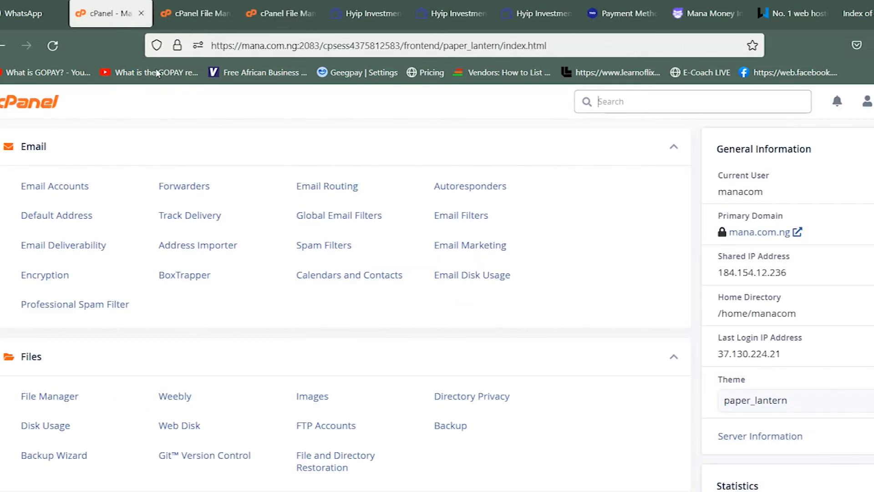
pyautogui.click(54, 188)
pyautogui.click(68, 187)
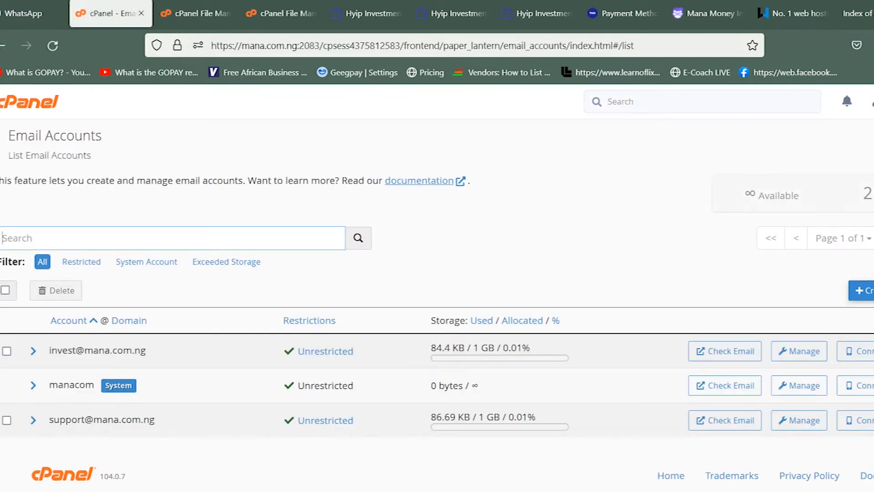
pyautogui.click(863, 292)
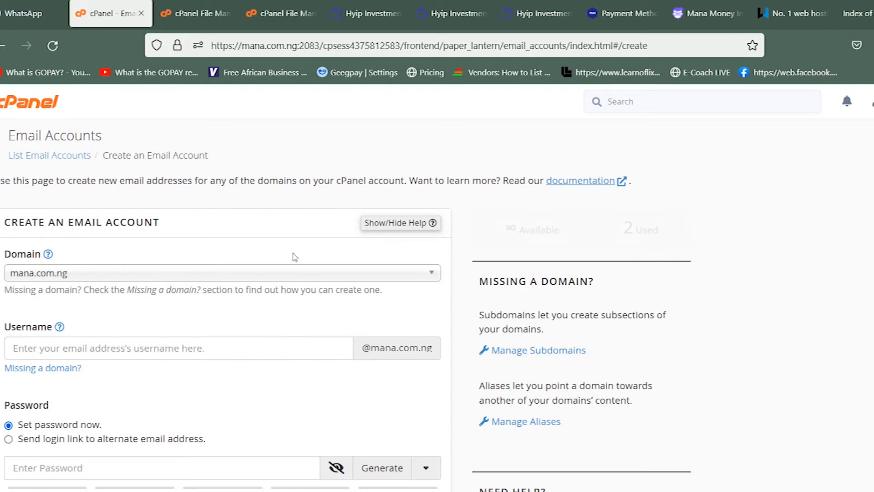
pyautogui.click(163, 348)
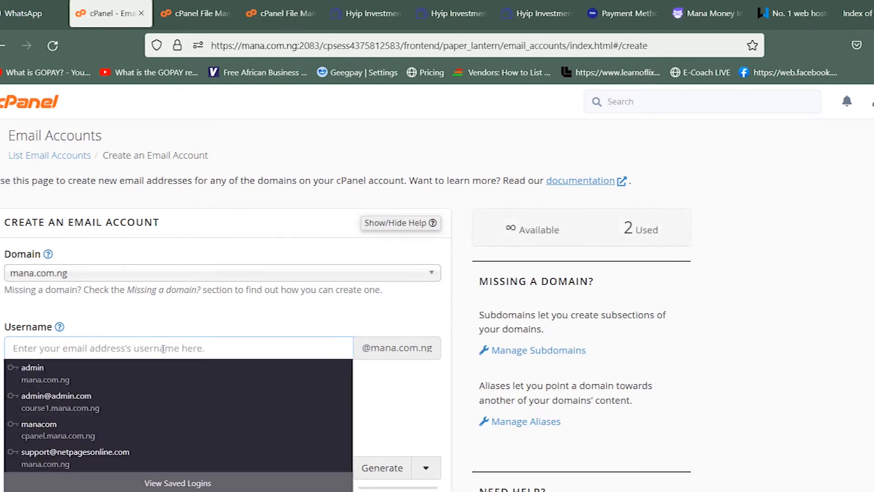
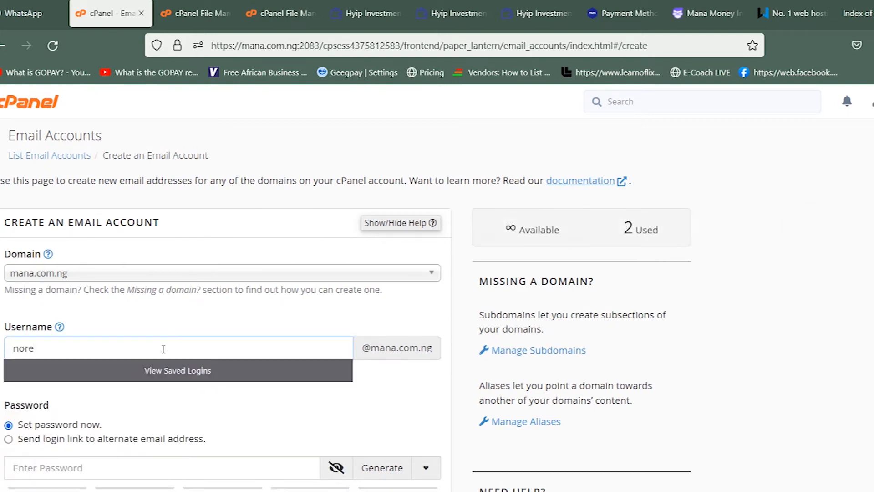
pyautogui.press('BackSpace')
pyautogui.scroll(-4, 546, 273)
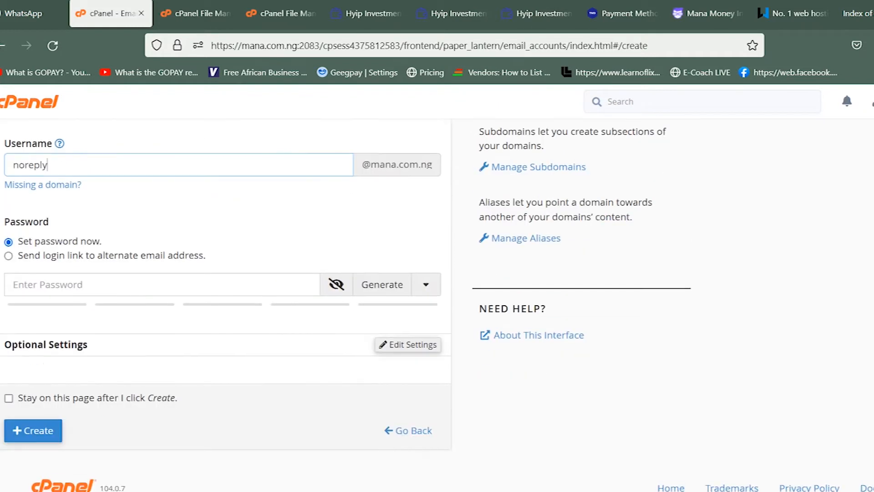
pyautogui.click(294, 282)
pyautogui.write('•••')
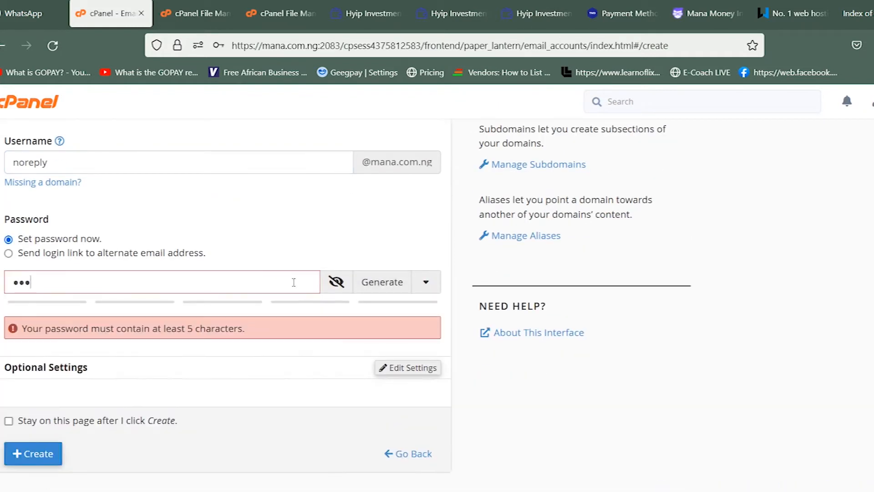
pyautogui.write('•••••••••')
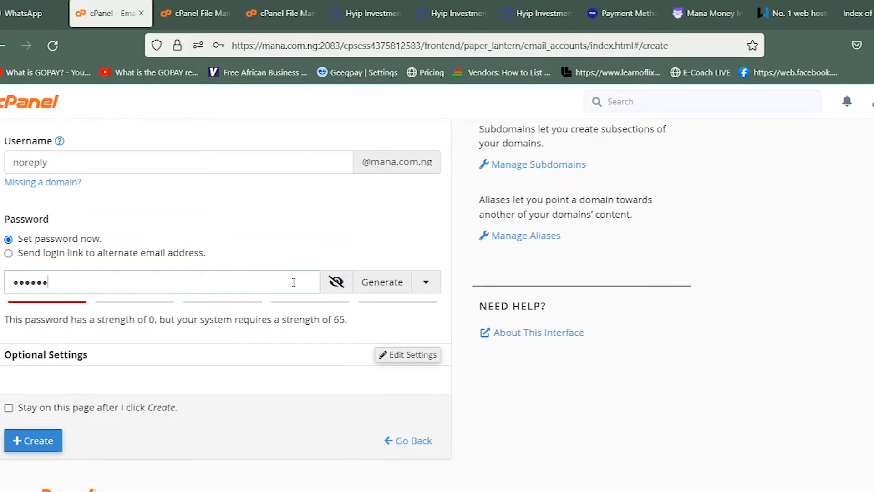
pyautogui.write('••')
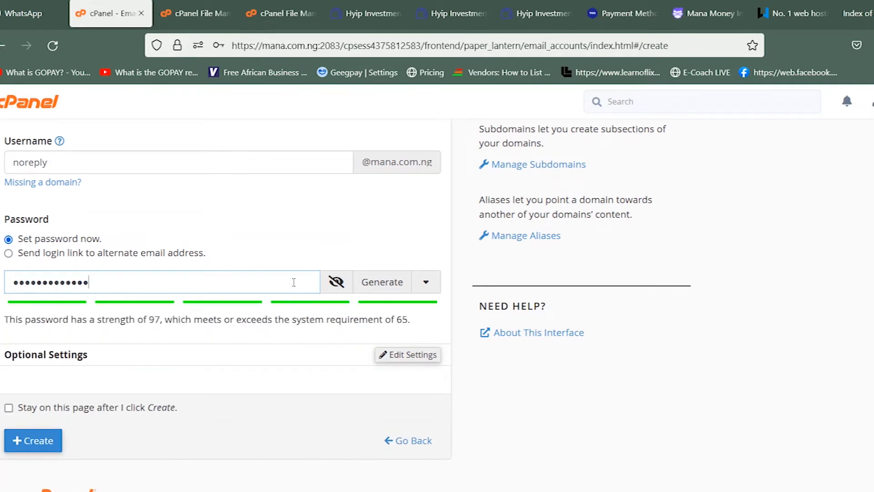
pyautogui.hotkey('ctrl', 'a')
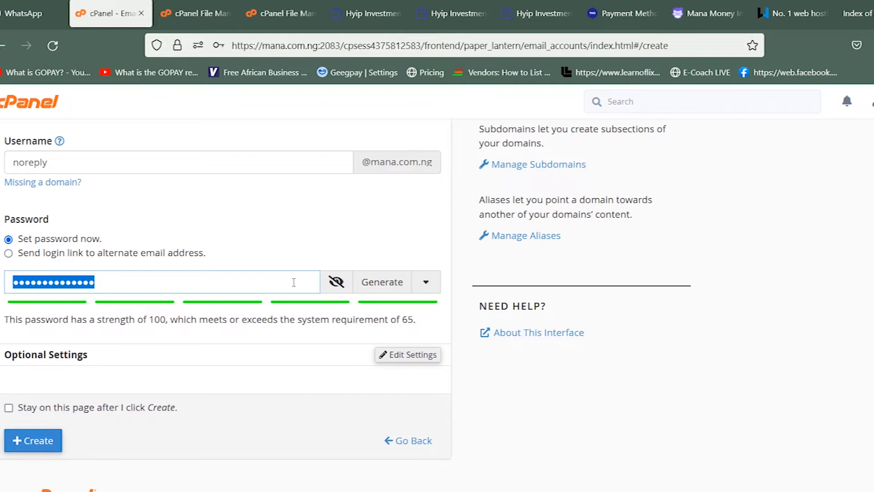
pyautogui.write('•••••••••••••')
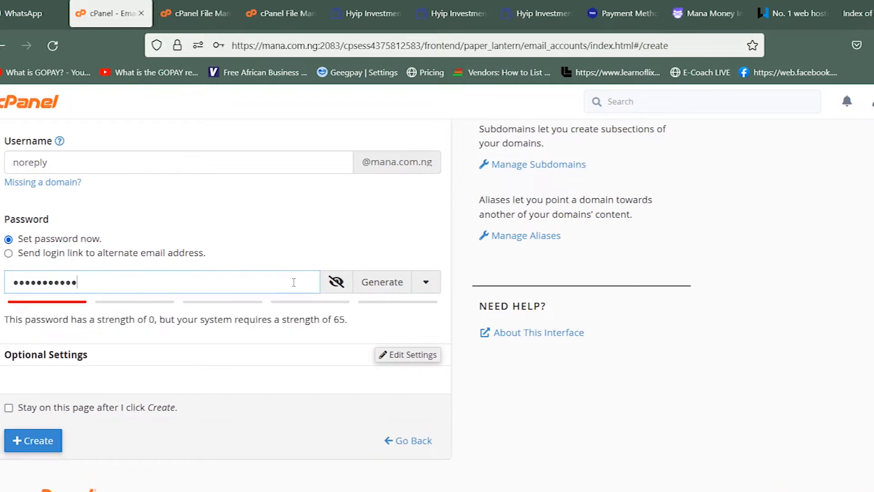
pyautogui.write('••')
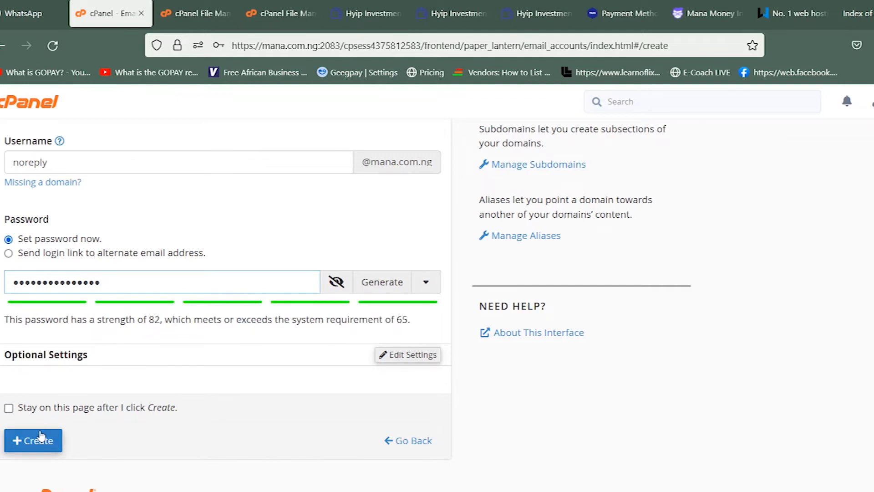
pyautogui.click(39, 440)
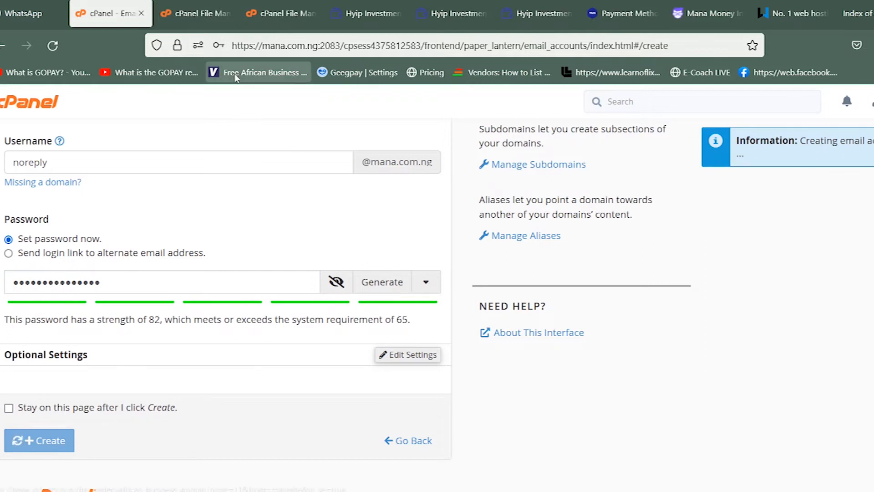
# Confirm index.zip finished uploading and refresh the course1.mana.com.ng file listing
pyautogui.click(282, 16)
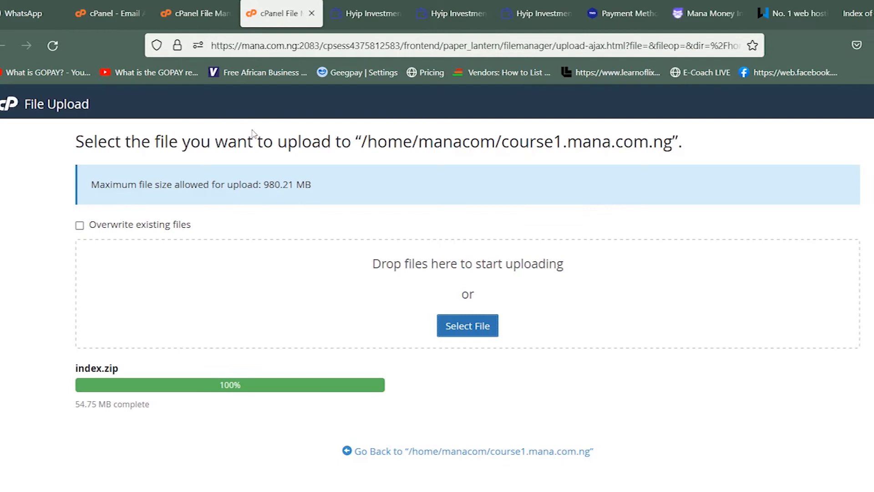
pyautogui.click(312, 14)
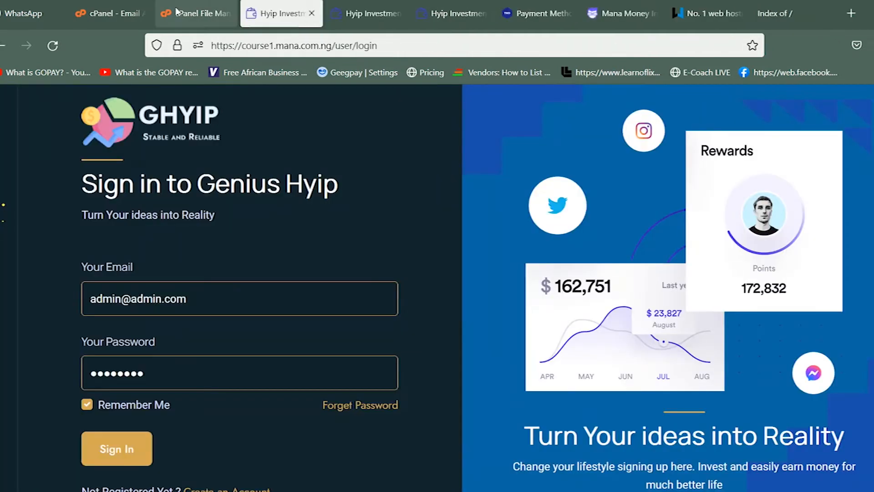
pyautogui.click(196, 14)
pyautogui.click(510, 159)
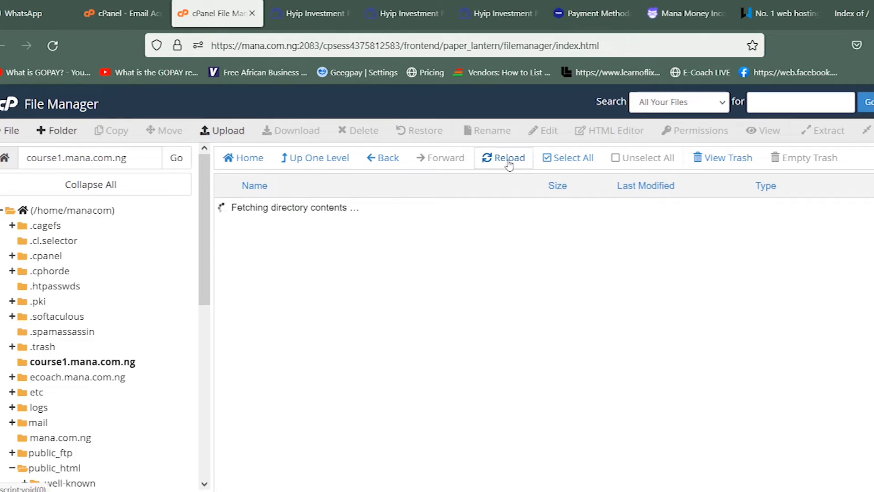
# Close the old investment site and admin tabs and return to File Manager
pyautogui.click(341, 19)
pyautogui.click(345, 15)
pyautogui.click(345, 13)
pyautogui.click(346, 14)
pyautogui.click(346, 13)
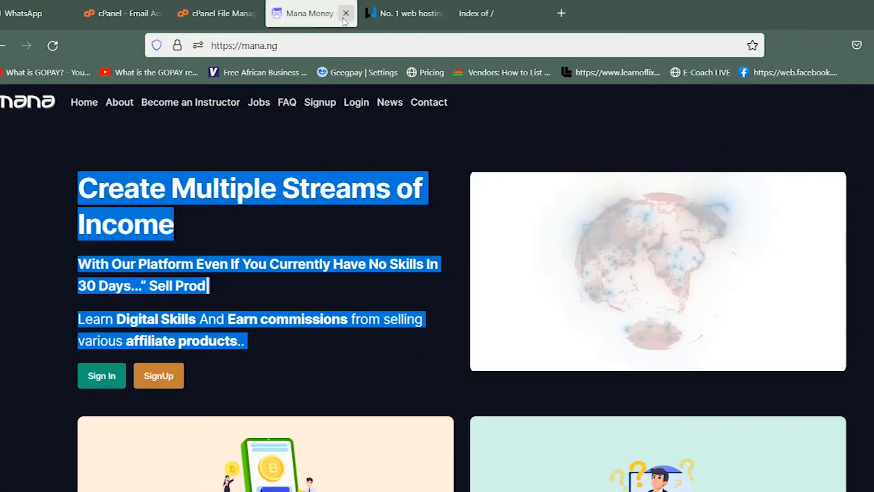
pyautogui.click(218, 14)
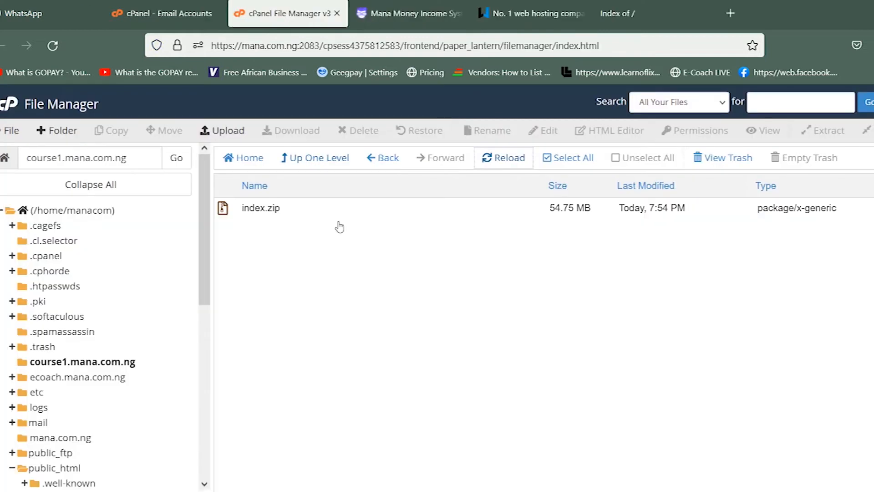
# Extract index.zip into course1.mana.com.ng and dismiss the Extraction Results
pyautogui.rightClick(289, 210)
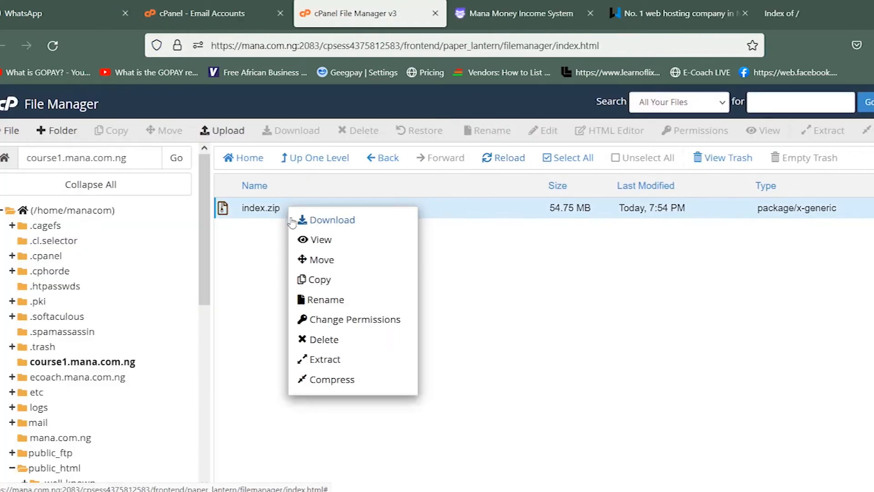
pyautogui.click(323, 360)
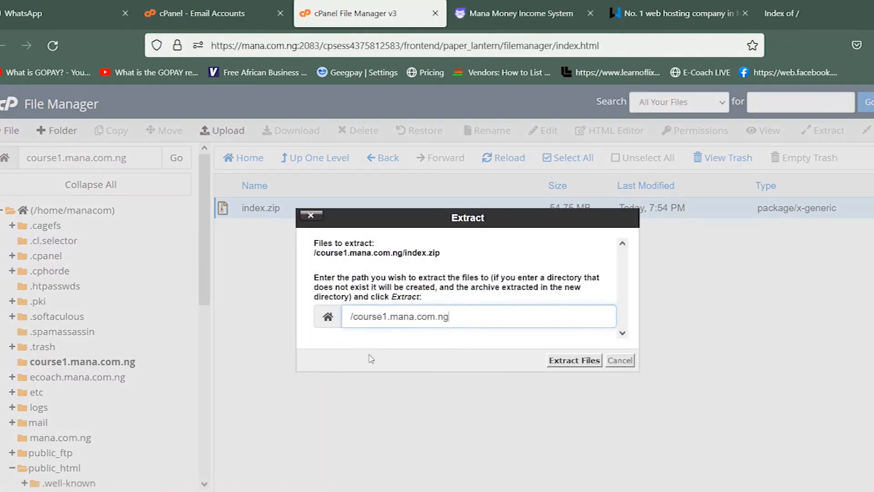
pyautogui.click(622, 364)
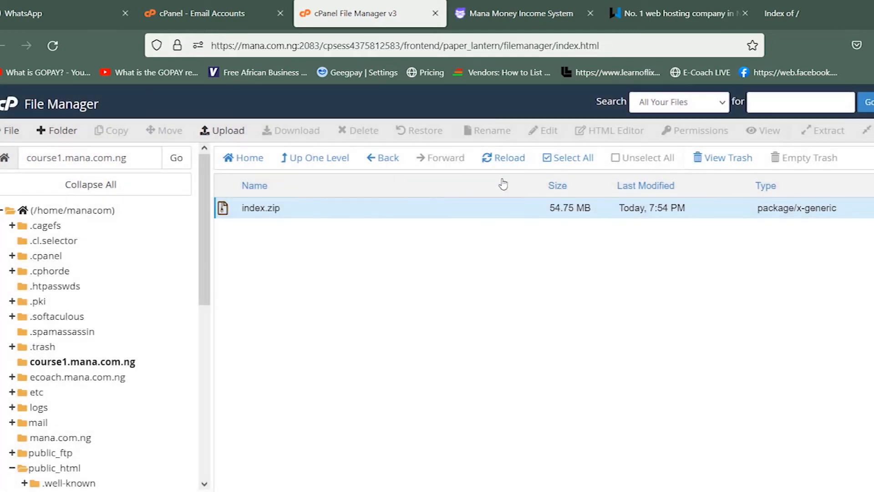
pyautogui.click(497, 166)
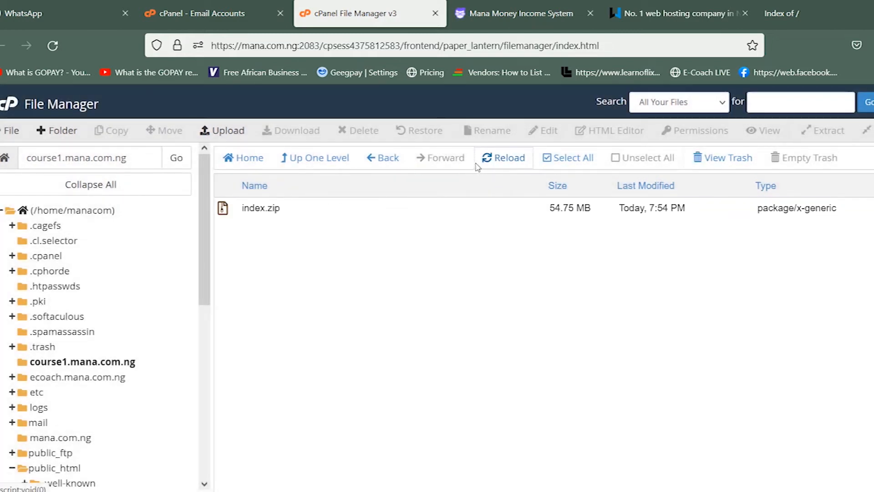
pyautogui.click(512, 162)
pyautogui.rightClick(279, 208)
pyautogui.click(332, 361)
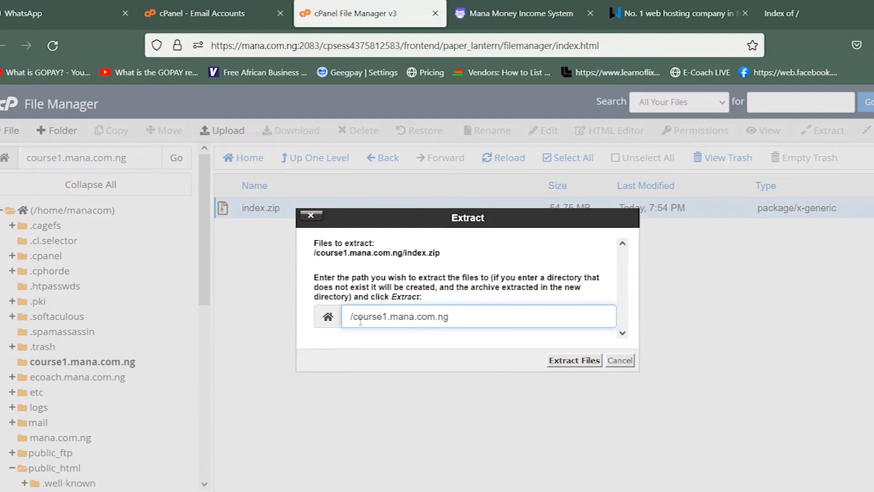
pyautogui.click(574, 360)
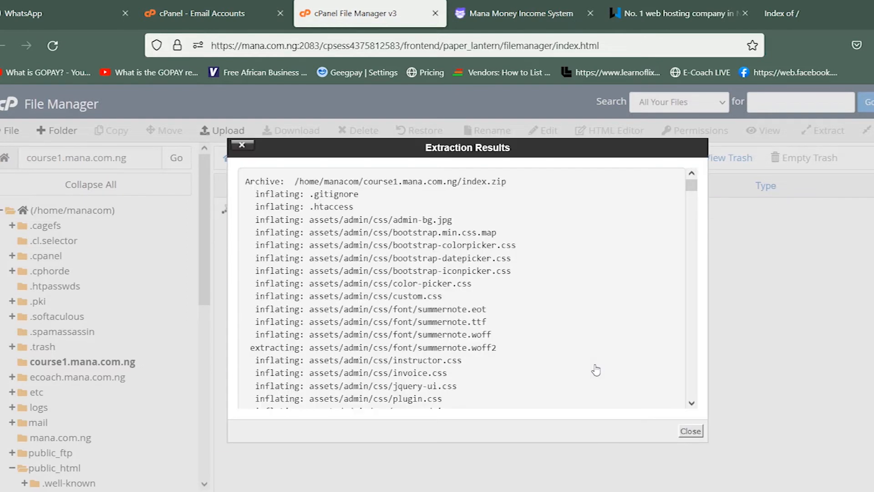
pyautogui.click(690, 431)
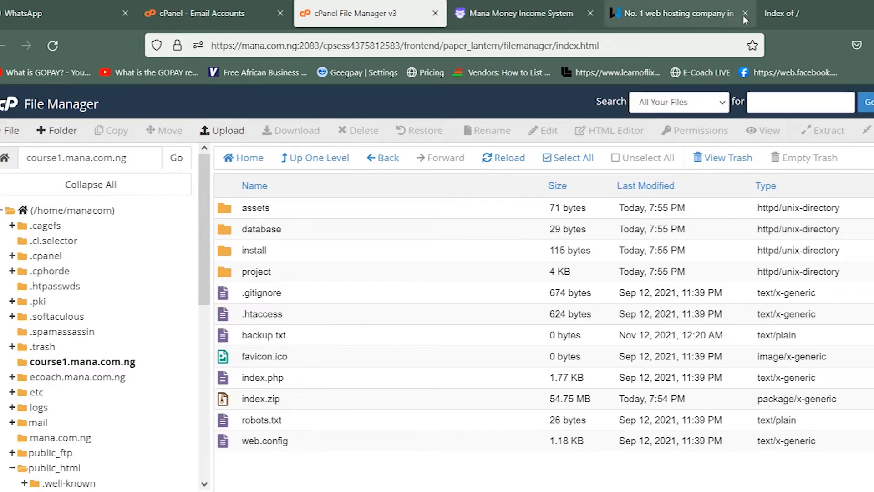
pyautogui.click(777, 13)
# Load the GeniusOcean installer at course1.mana.com.ng/install
pyautogui.click(308, 50)
pyautogui.hotkey('ctrl', 'c')
pyautogui.press('Return')
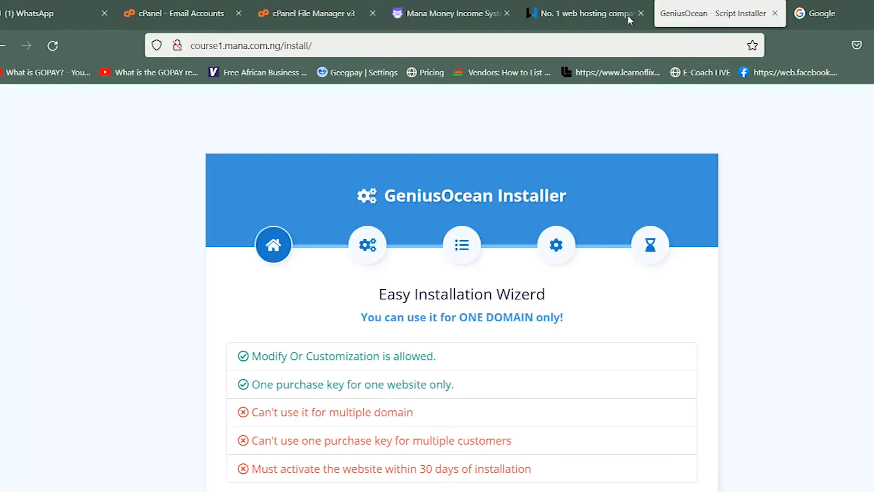
pyautogui.click(573, 51)
pyautogui.press('Return')
pyautogui.scroll(-1, 820, 262)
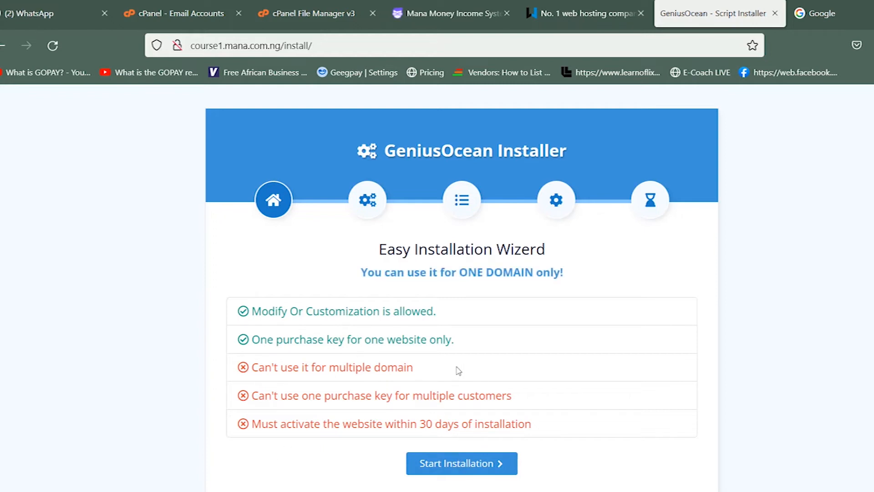
# Pass the server requirement and folder permission checks to reach database configuration
pyautogui.click(461, 462)
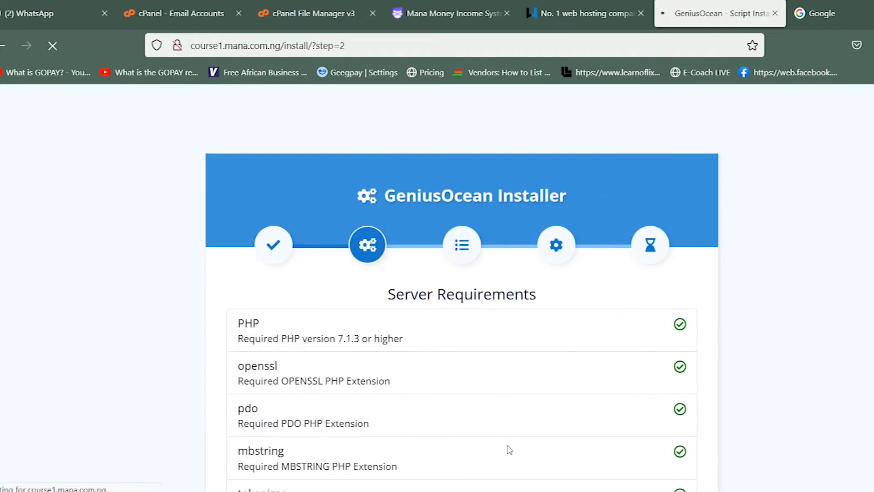
pyautogui.scroll(-6, 509, 450)
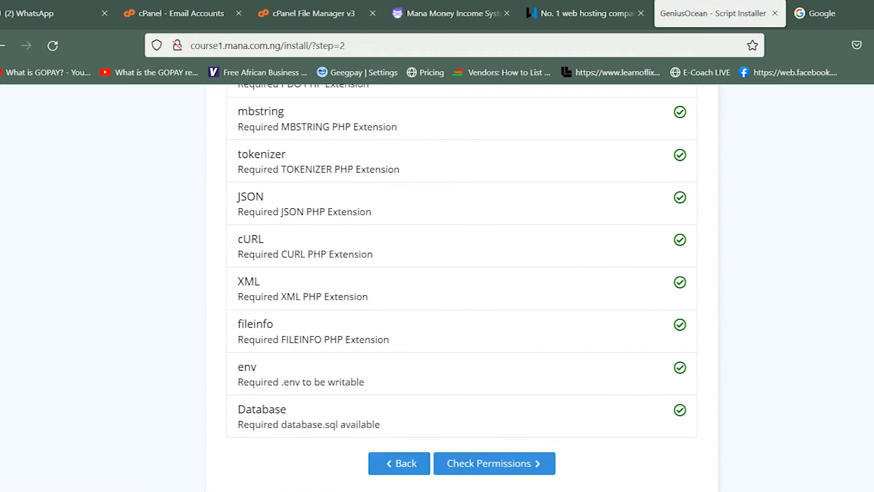
pyautogui.click(479, 463)
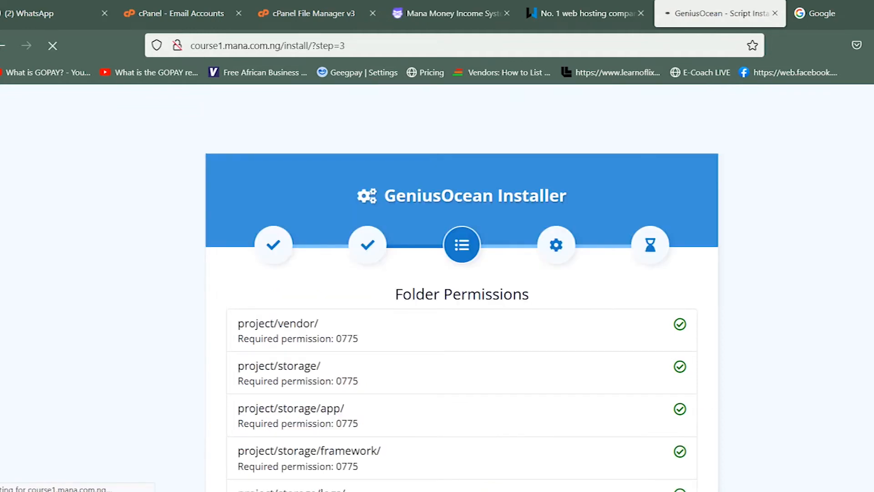
pyautogui.click(506, 470)
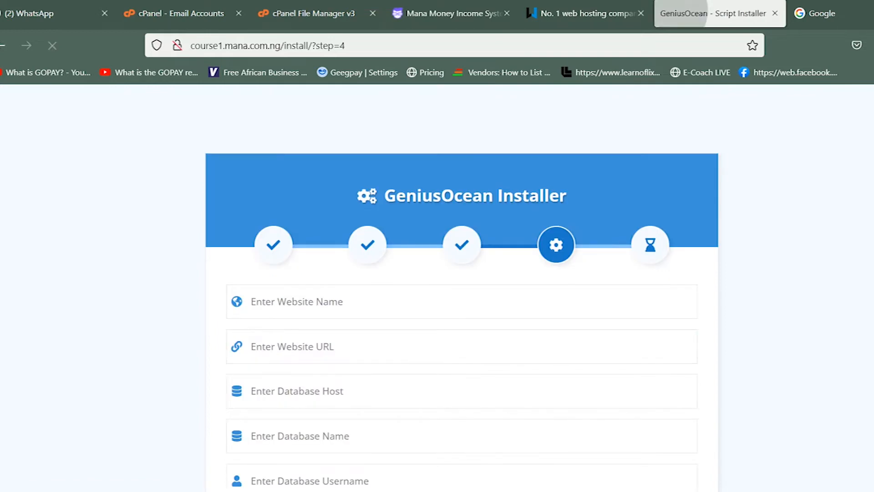
# Enter website name BTC Invest and paste course1.mana.com.ng as the website URL
pyautogui.scroll(-2, 462, 288)
pyautogui.scroll(-1, 610, 244)
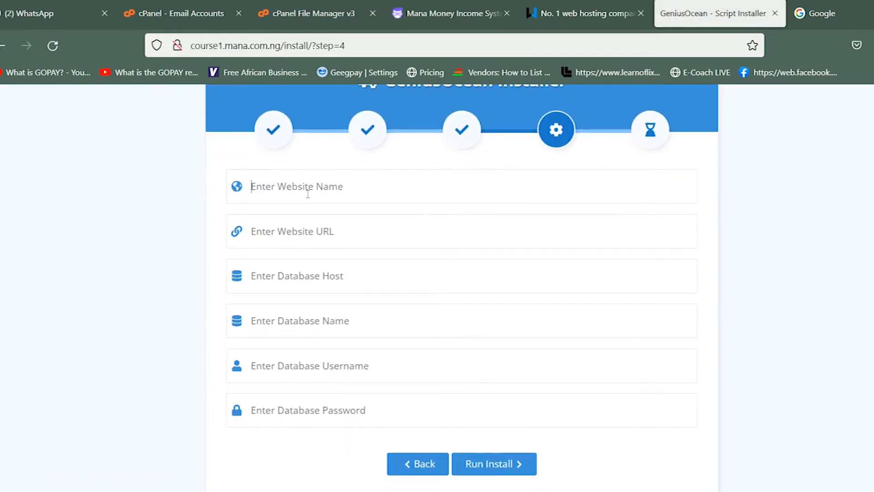
pyautogui.write('BTC Investment')
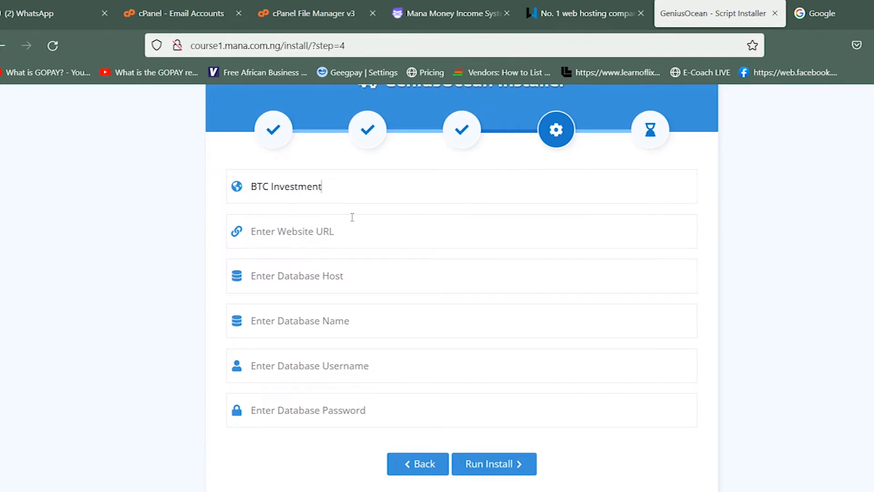
pyautogui.click(285, 46)
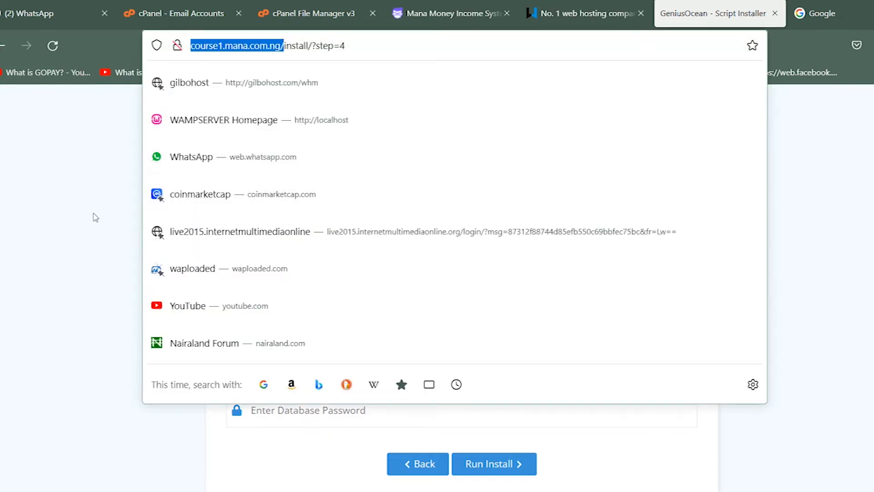
pyautogui.click(195, 201)
pyautogui.click(297, 230)
pyautogui.hotkey('ctrl', 'v')
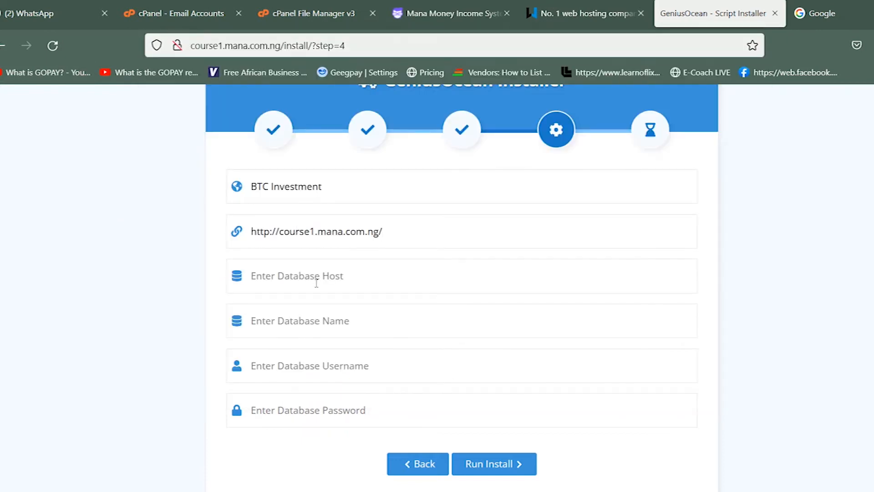
# Fill host localhost, database manacom_mybtclearning and user manacom_btcuser from Notepad, then run the install
pyautogui.click(679, 491)
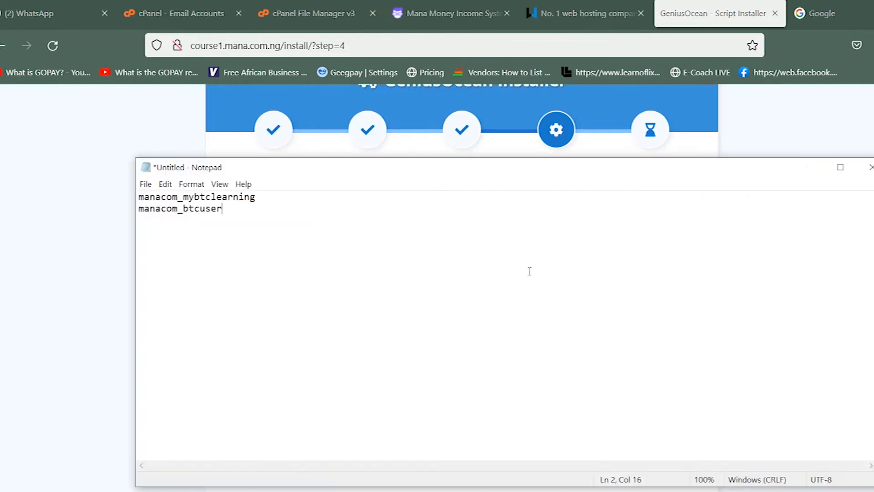
pyautogui.doubleClick(238, 197)
pyautogui.hotkey('ctrl', 'c')
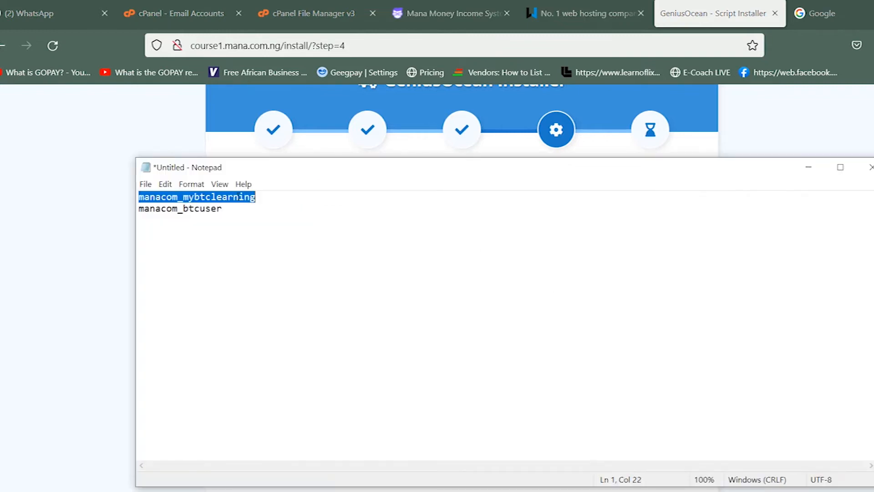
pyautogui.click(106, 297)
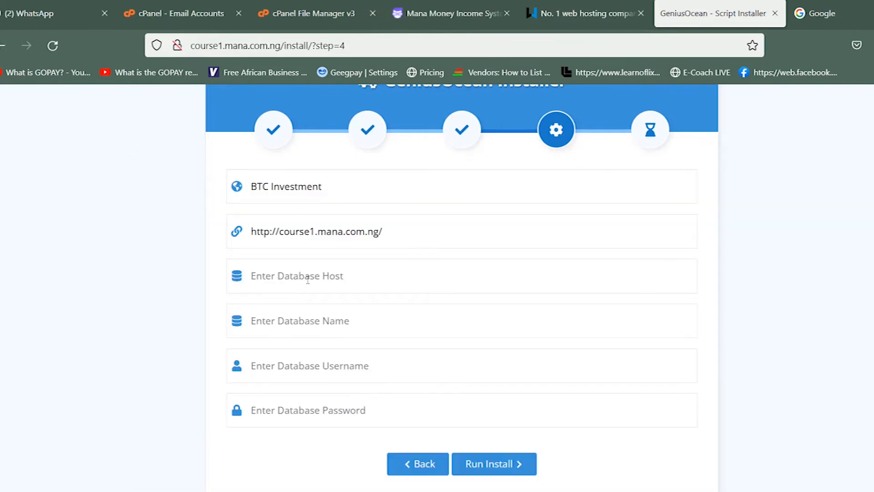
pyautogui.write('localhost')
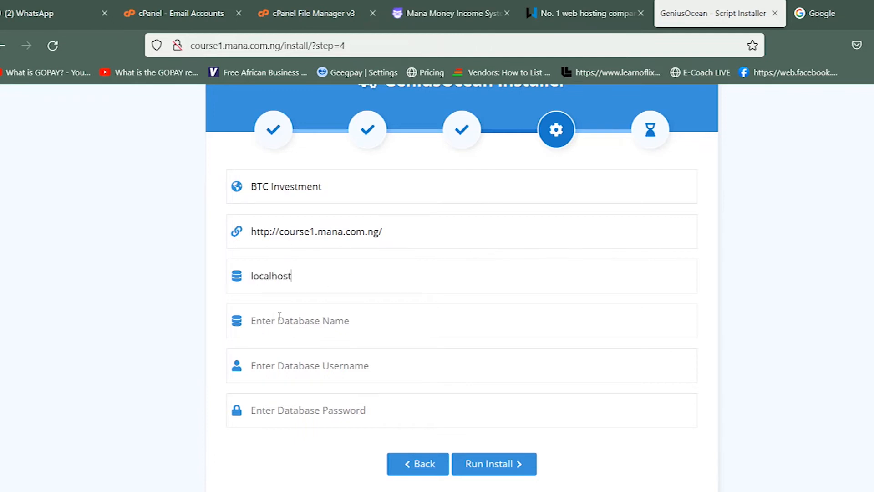
pyautogui.hotkey('ctrl', 'v')
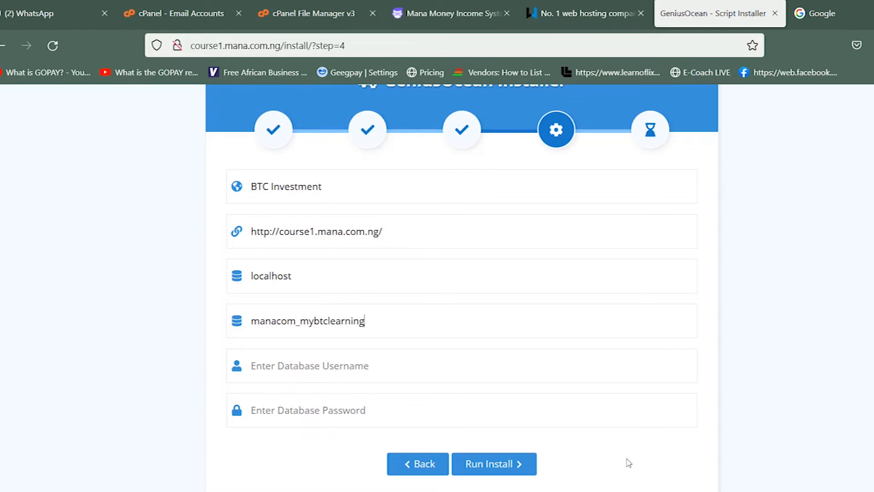
pyautogui.hotkey('alt', 'Tab')
pyautogui.doubleClick(216, 209)
pyautogui.hotkey('ctrl', 'c')
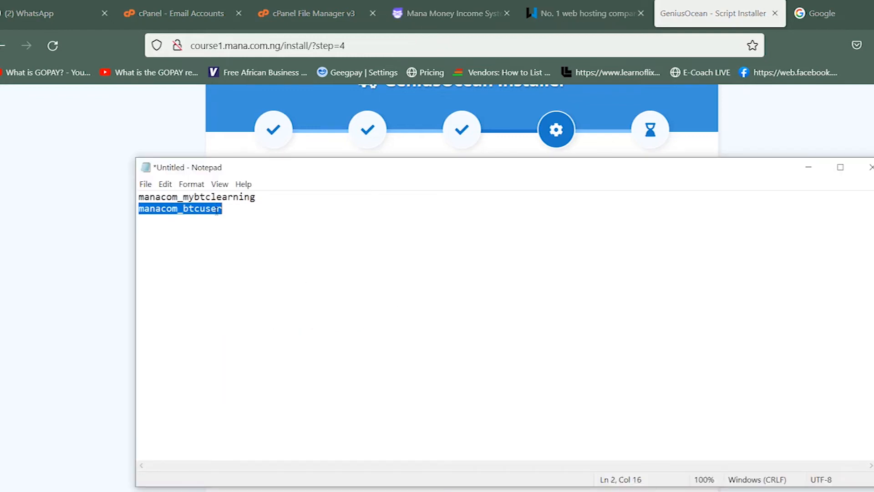
pyautogui.click(110, 326)
pyautogui.click(330, 369)
pyautogui.hotkey('ctrl', 'v')
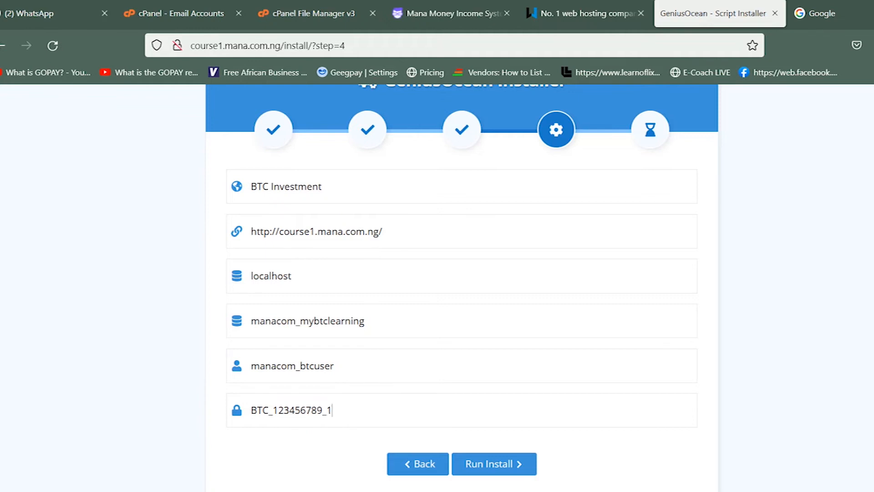
pyautogui.click(488, 471)
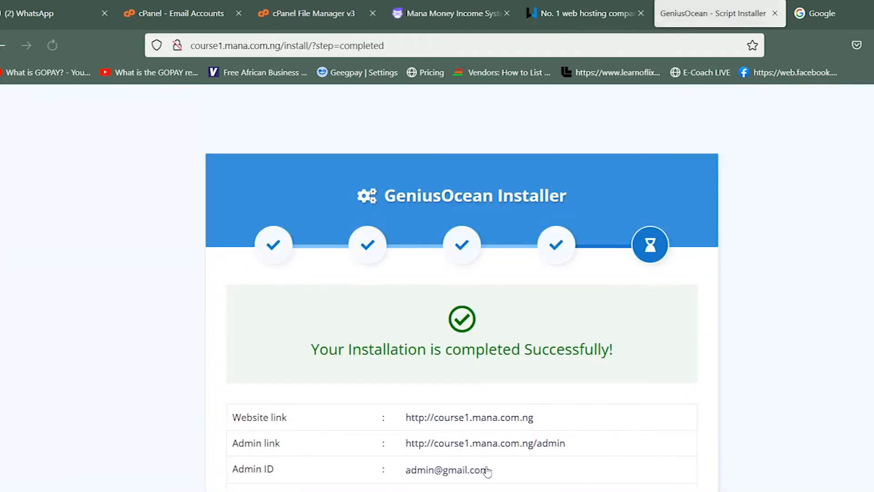
# Leave the 500 error for the install summary and open the copied website link in the Google tab
pyautogui.scroll(-2, 462, 287)
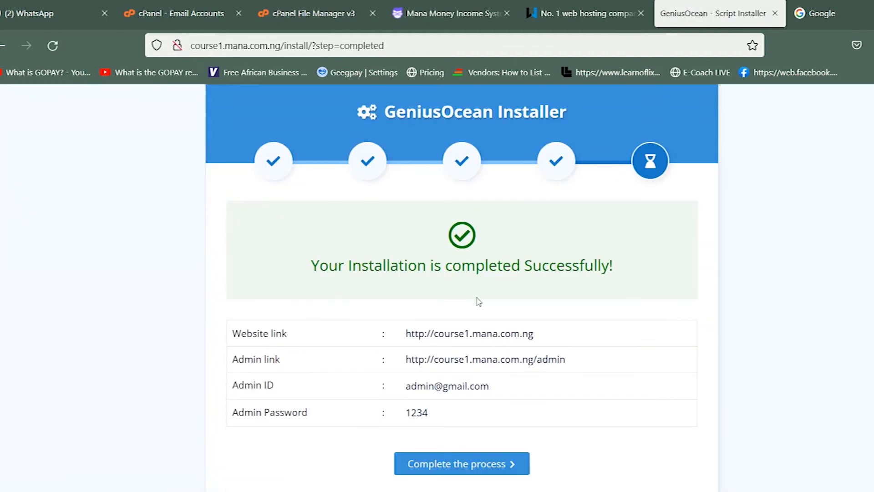
pyautogui.click(484, 335)
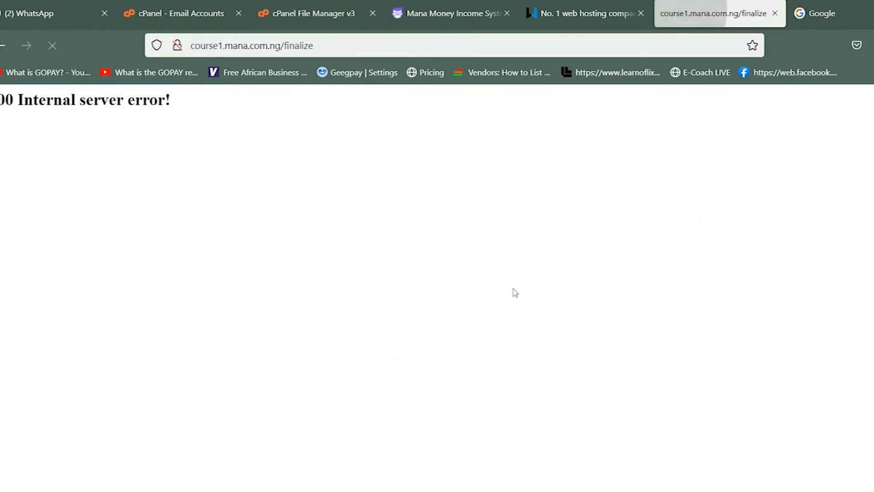
pyautogui.click(9, 47)
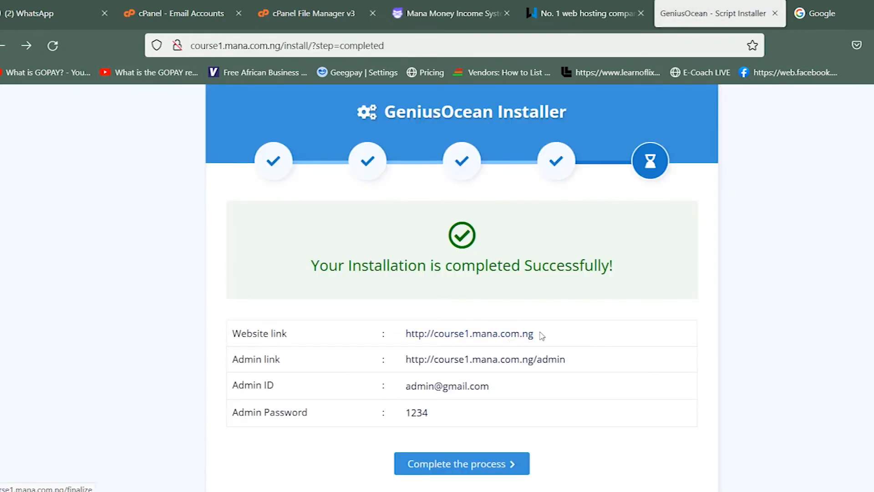
pyautogui.moveTo(534, 336); pyautogui.dragTo(387, 344)
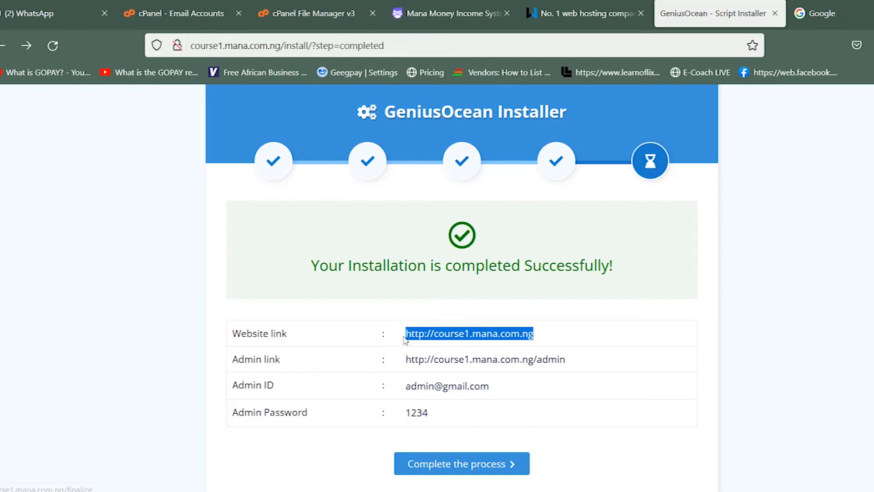
pyautogui.click(823, 17)
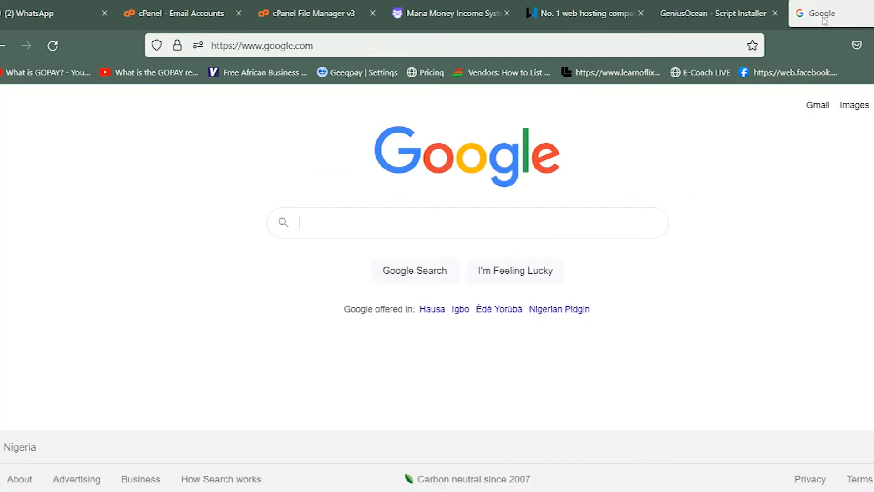
pyautogui.click(560, 51)
pyautogui.write('http://course1.mana.com.ng/')
pyautogui.press('Return')
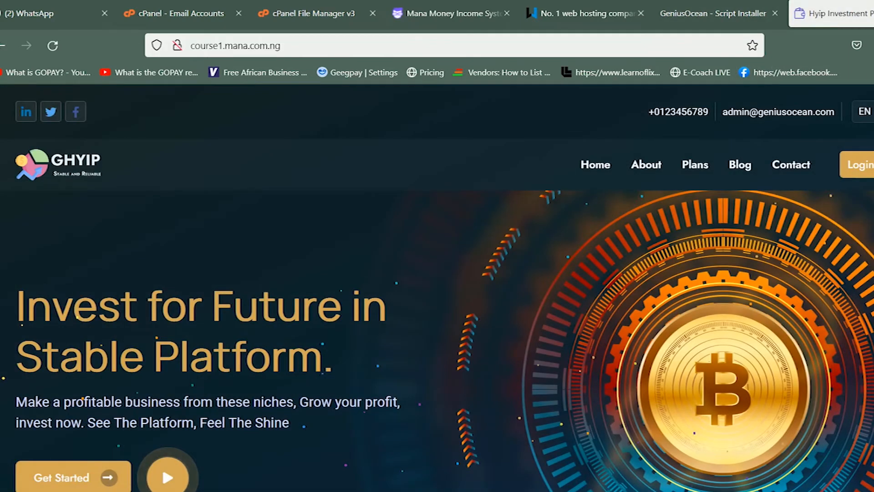
# Scroll through the new GHYIP homepage to look it over
pyautogui.scroll(-15, 437, 287)
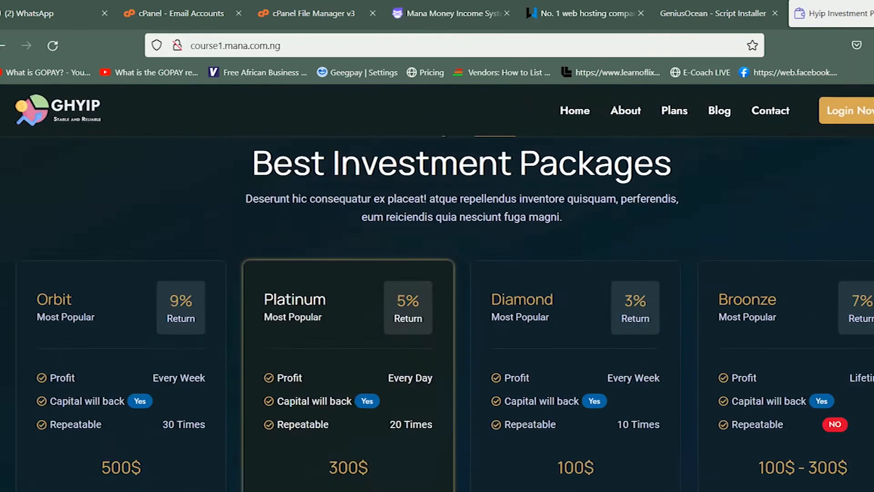
pyautogui.scroll(-15, 437, 287)
pyautogui.scroll(10, 437, 287)
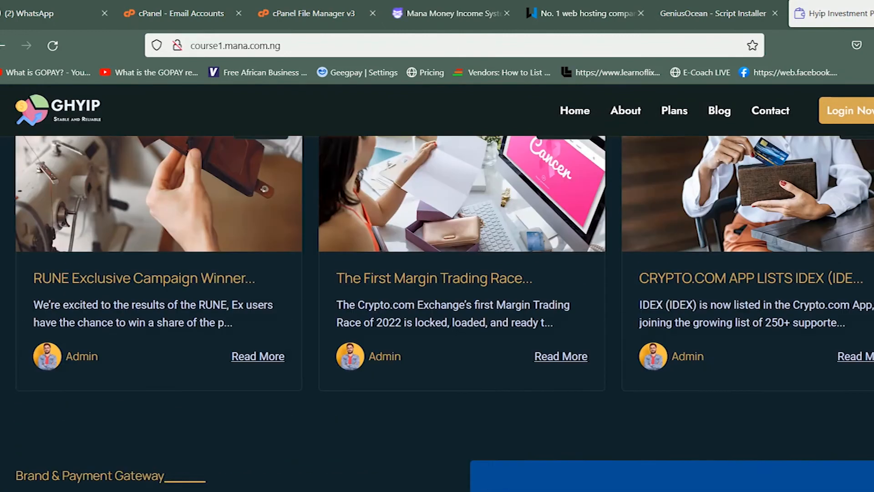
pyautogui.scroll(12, 437, 287)
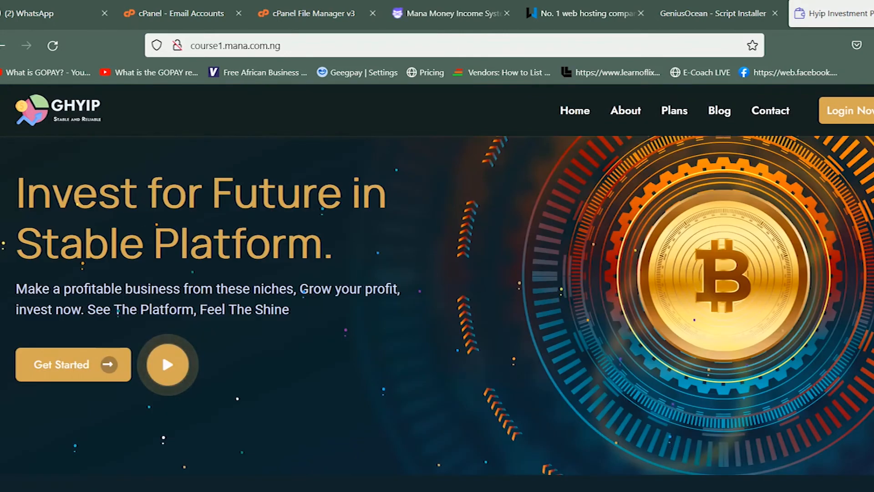
pyautogui.scroll(-8, 437, 287)
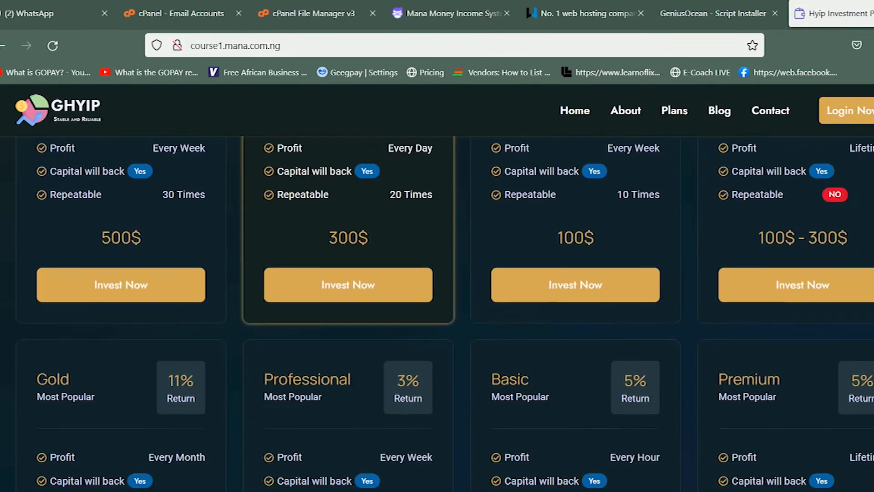
pyautogui.scroll(6, 437, 286)
pyautogui.scroll(3, 437, 287)
# Open the course1.mana.com.ng/admin link in a new tab, then return to the installer summary
pyautogui.click(696, 10)
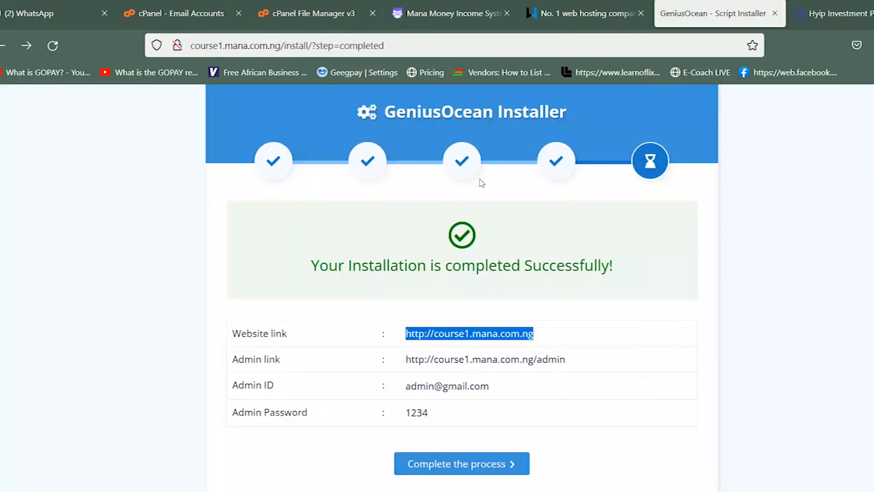
pyautogui.moveTo(574, 361); pyautogui.dragTo(402, 367)
pyautogui.hotkey('ctrl', 'c')
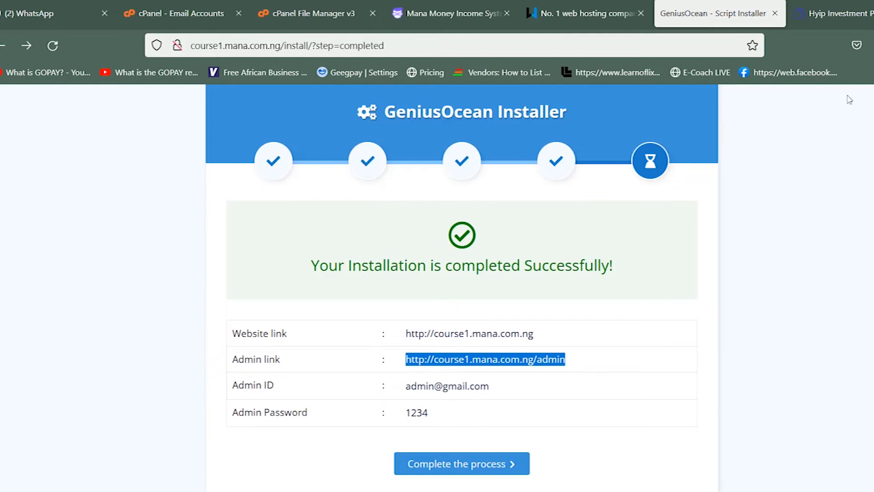
pyautogui.hotkey('ctrl', 't')
pyautogui.hotkey('ctrl', 'v')
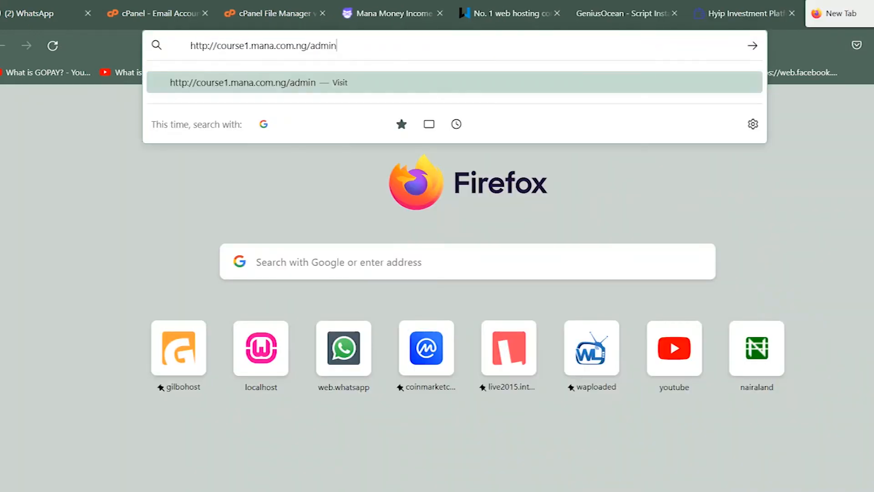
pyautogui.press('Return')
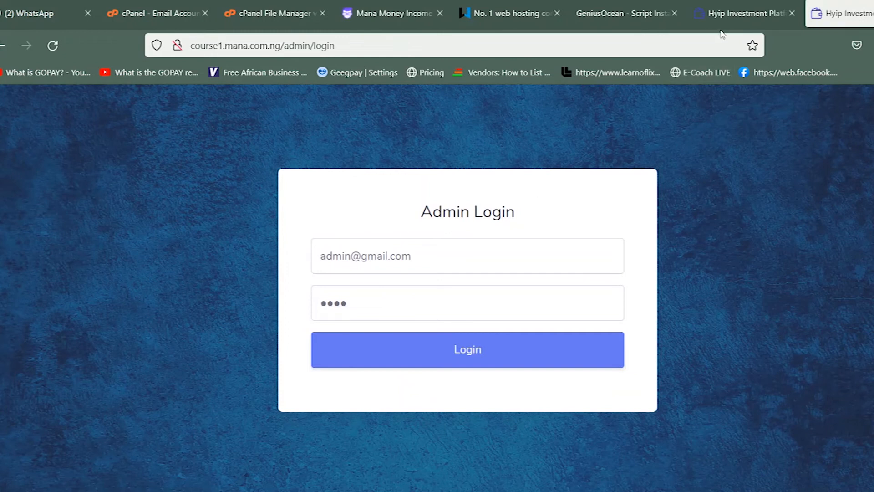
pyautogui.click(729, 13)
pyautogui.click(642, 9)
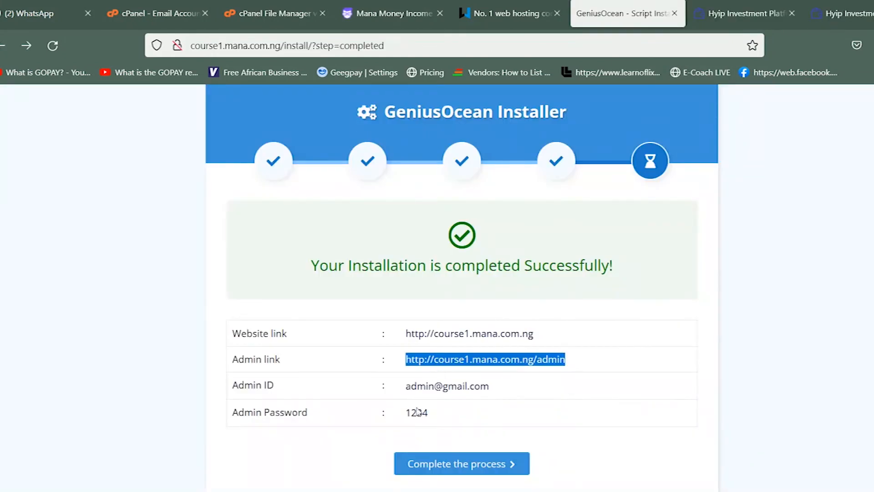
# Sign in to the GHYIP admin panel with the default admin account
pyautogui.click(851, 14)
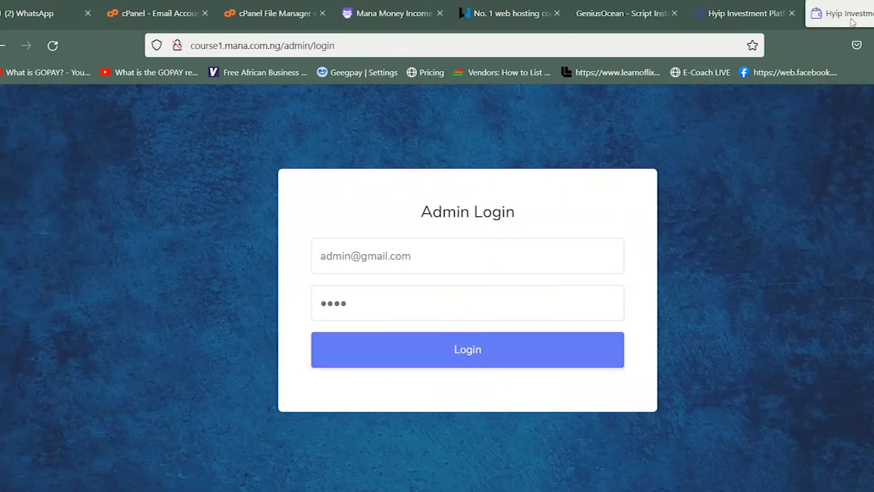
pyautogui.click(449, 349)
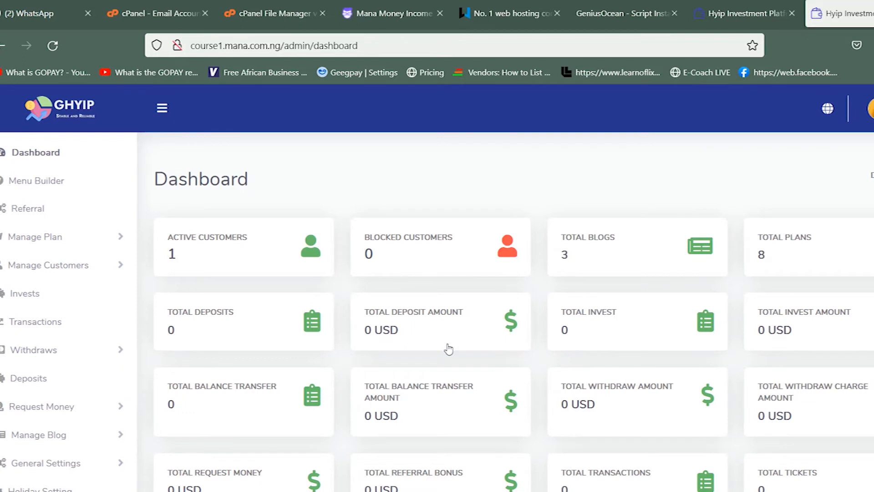
pyautogui.scroll(-10, 812, 385)
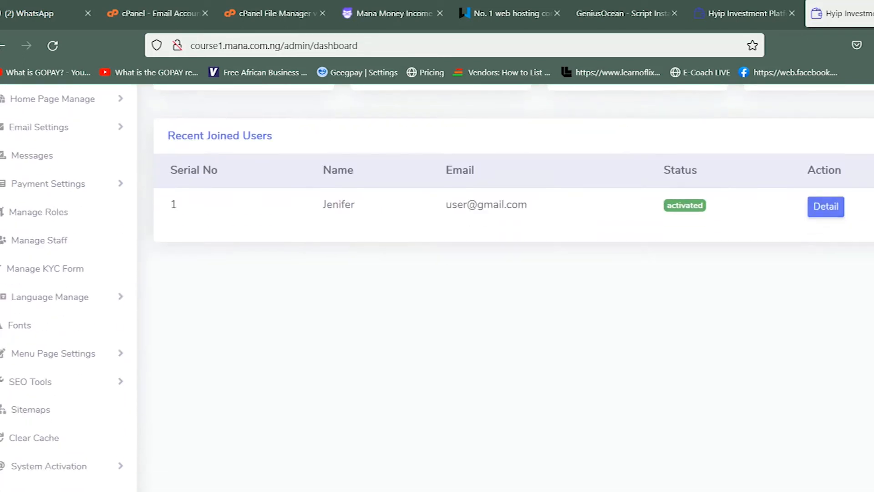
# Review the recently joined user's details, then go back to the dashboard and expand payment settings
pyautogui.click(816, 360)
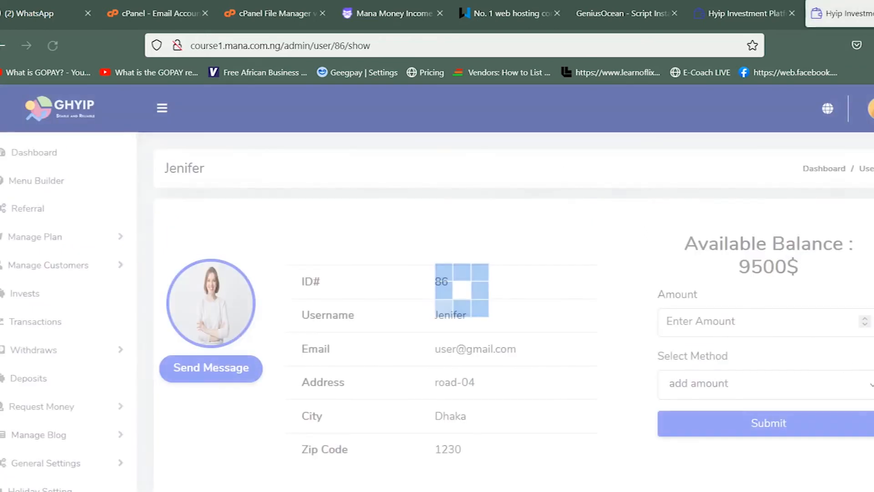
pyautogui.scroll(-6, 826, 381)
pyautogui.scroll(6, 505, 287)
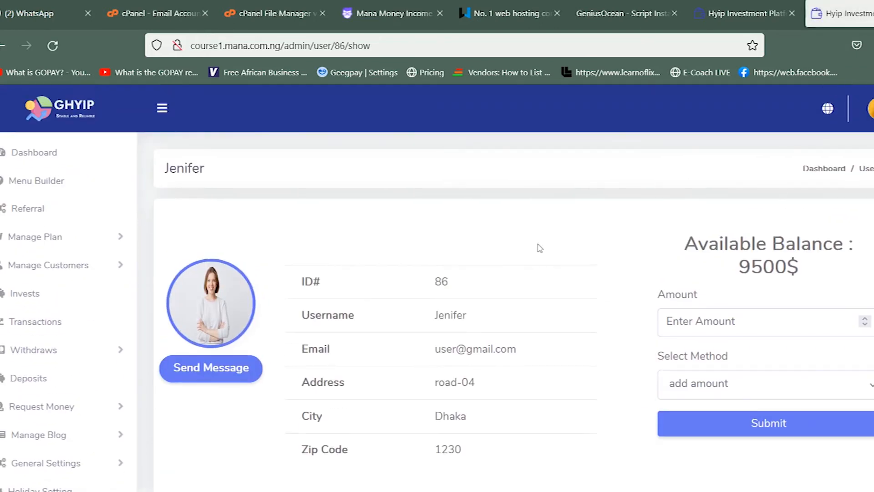
pyautogui.click(58, 162)
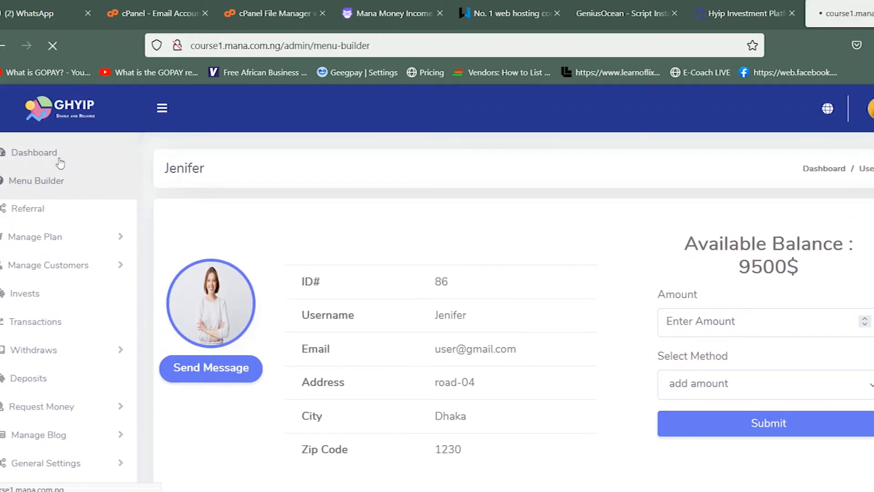
pyautogui.click(61, 163)
pyautogui.scroll(-5, 701, 217)
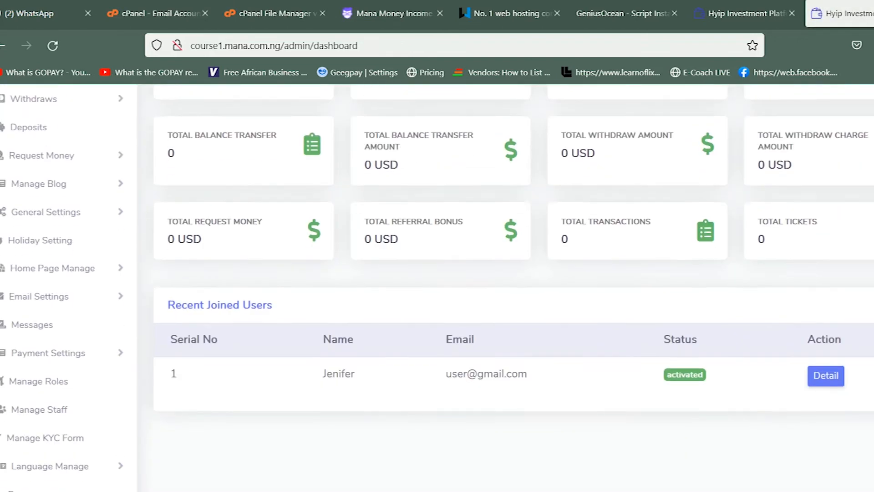
pyautogui.scroll(-3, 109, 182)
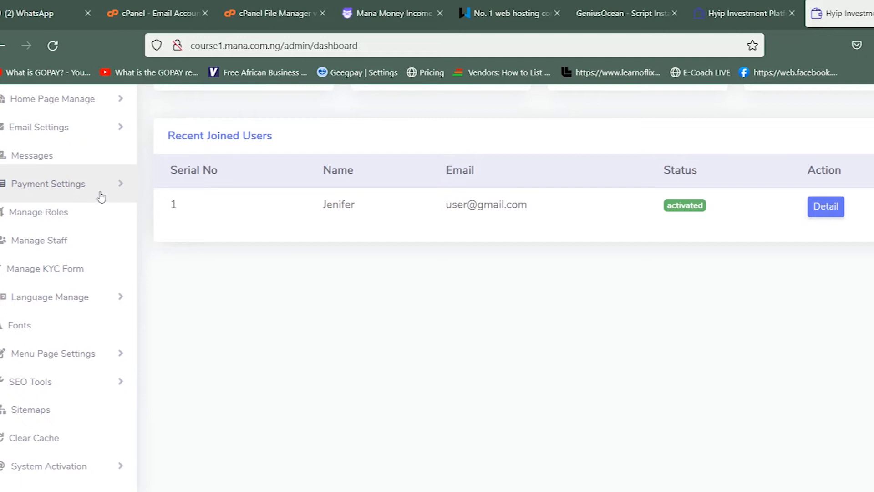
pyautogui.click(101, 197)
pyautogui.click(71, 249)
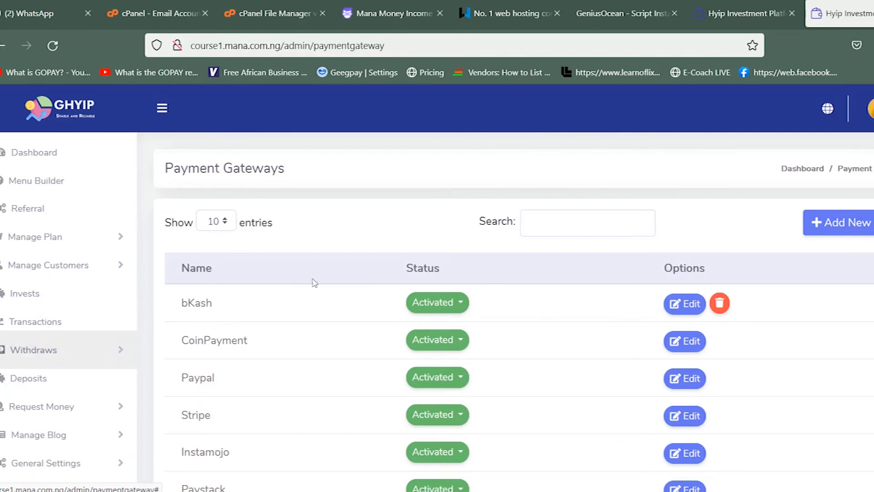
pyautogui.scroll(-5, 867, 207)
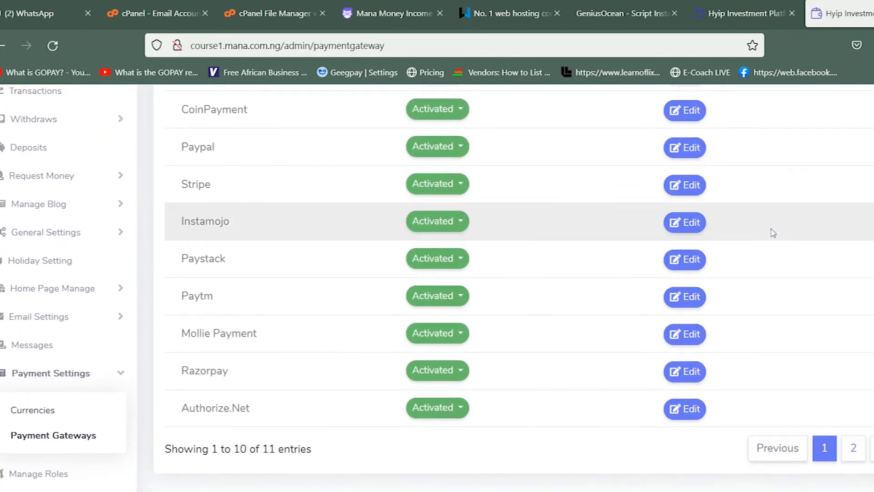
pyautogui.click(695, 260)
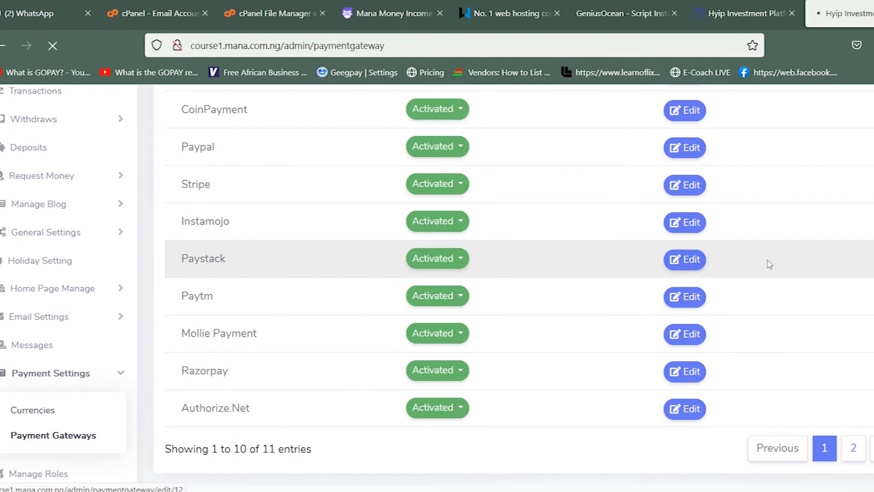
pyautogui.scroll(-3, 505, 286)
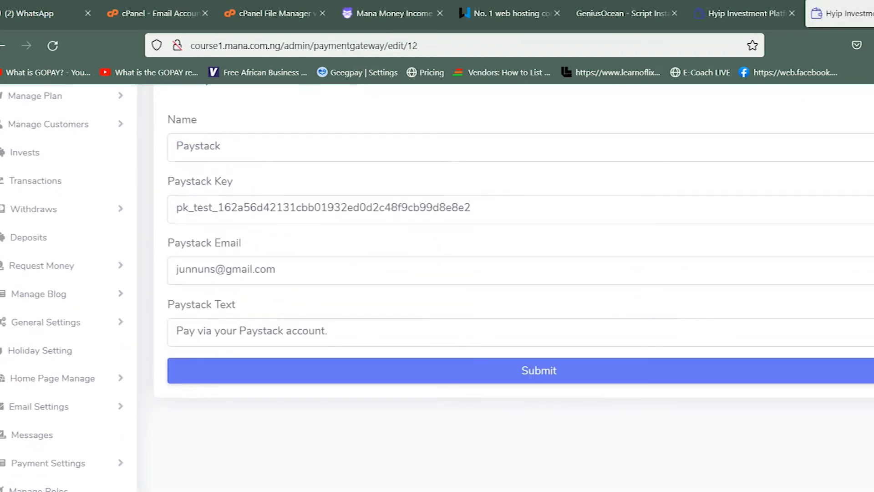
pyautogui.scroll(2, 505, 287)
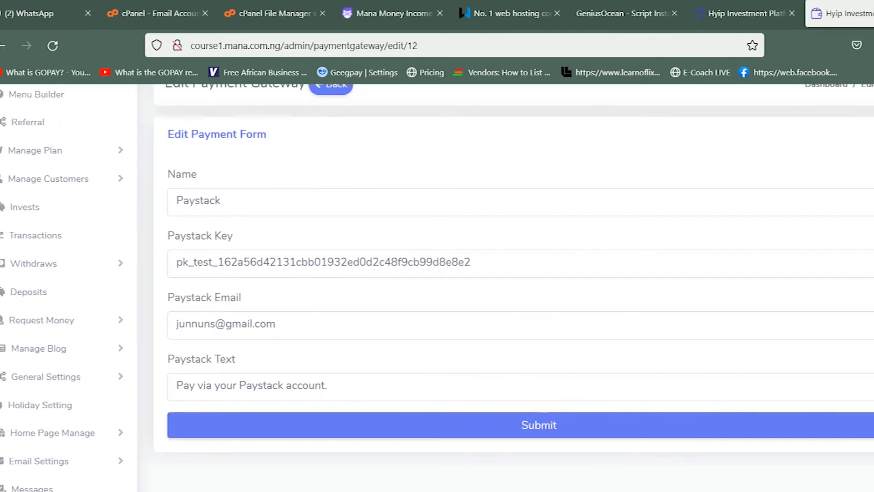
pyautogui.scroll(2, 505, 287)
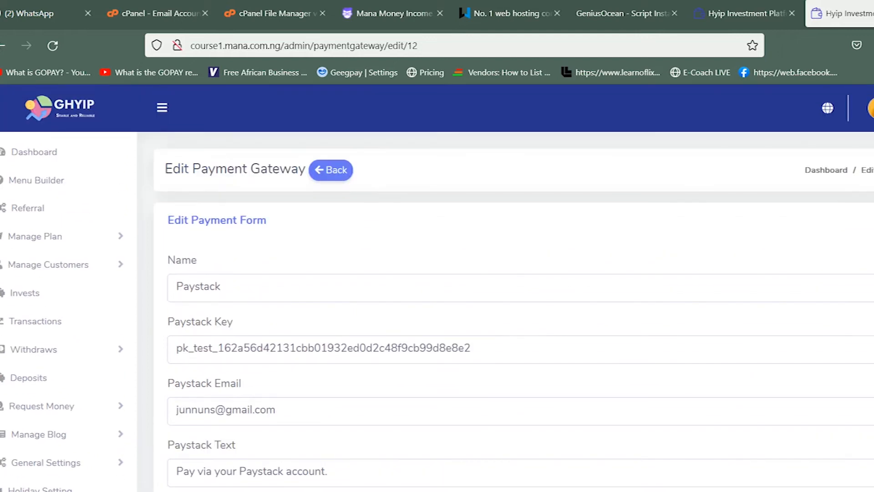
pyautogui.click(58, 156)
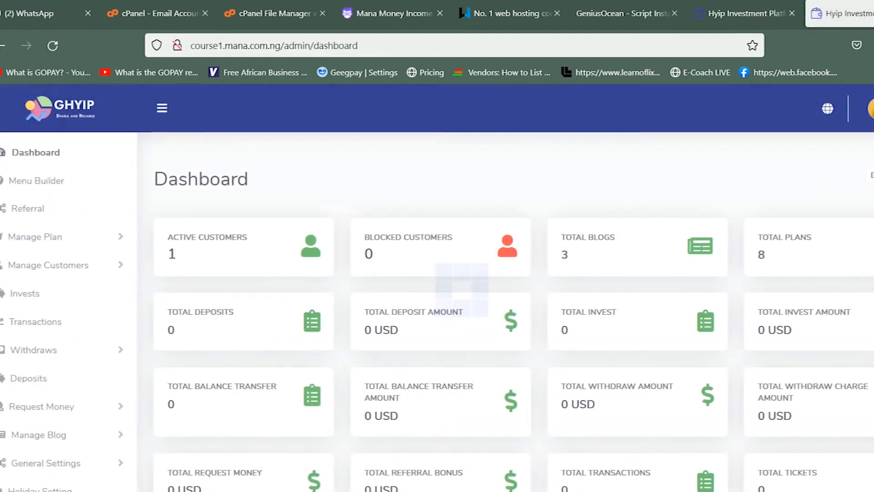
pyautogui.scroll(-8, 437, 287)
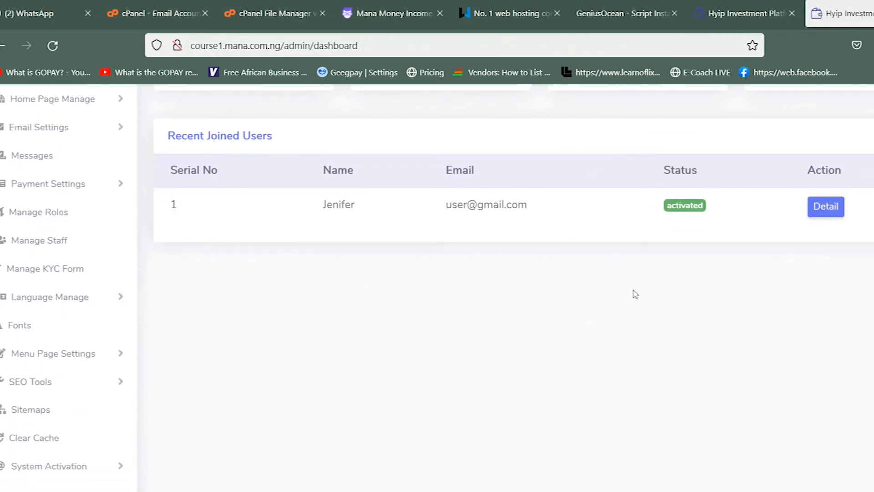
# Set NGN (₦, value 410.94) as the default currency on the Currencies page
pyautogui.click(120, 187)
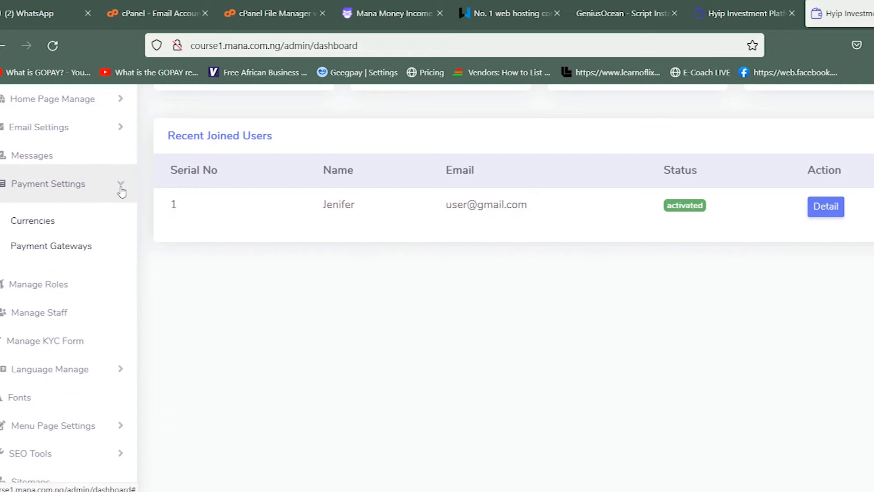
pyautogui.click(69, 223)
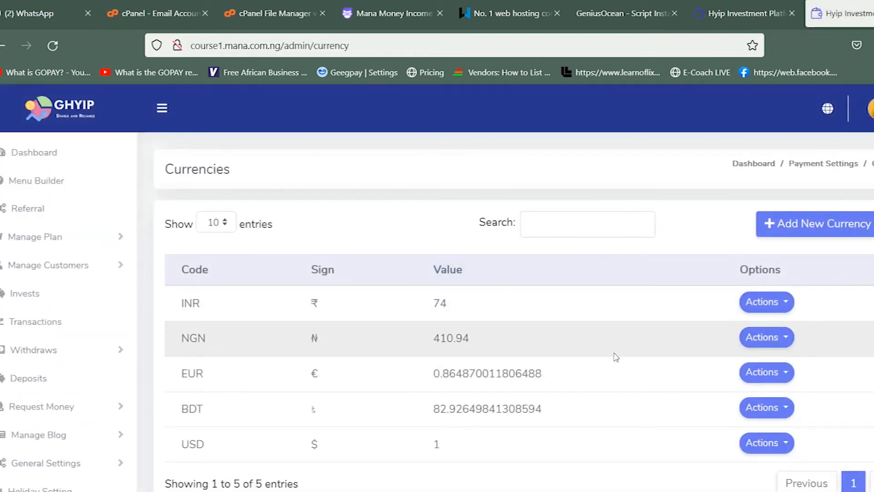
pyautogui.click(769, 337)
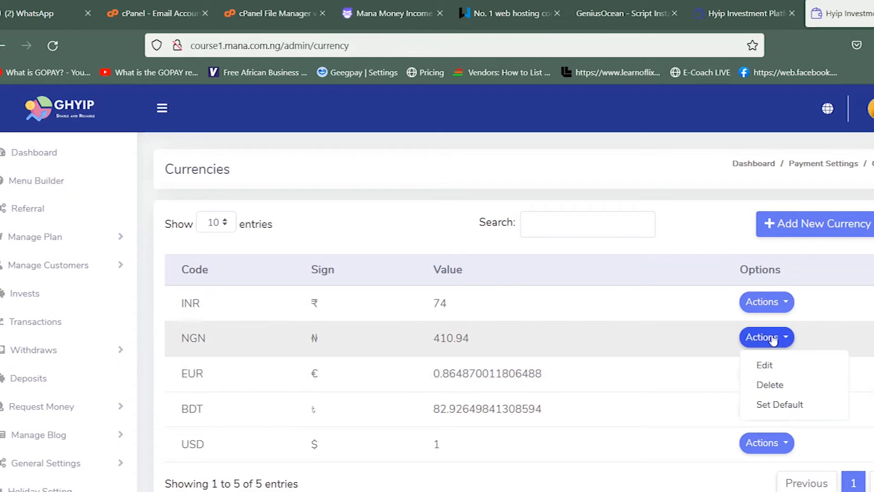
pyautogui.click(779, 407)
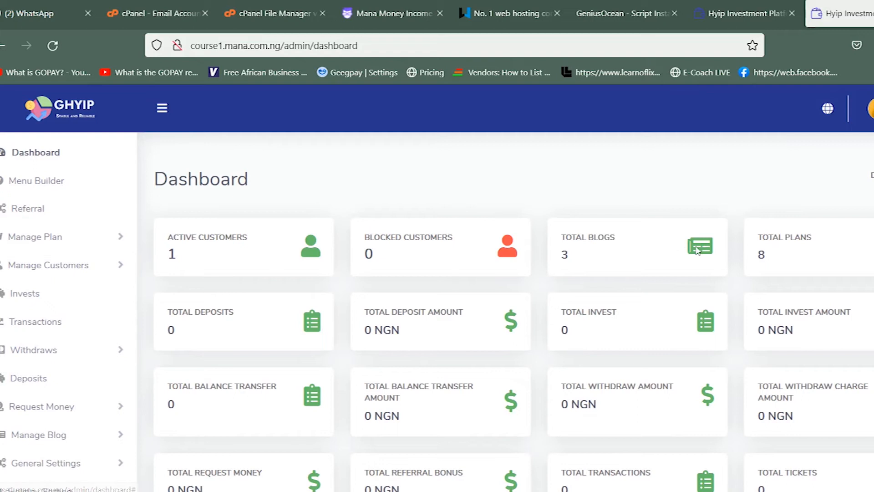
pyautogui.scroll(-2, 50, 220)
pyautogui.scroll(2, 50, 221)
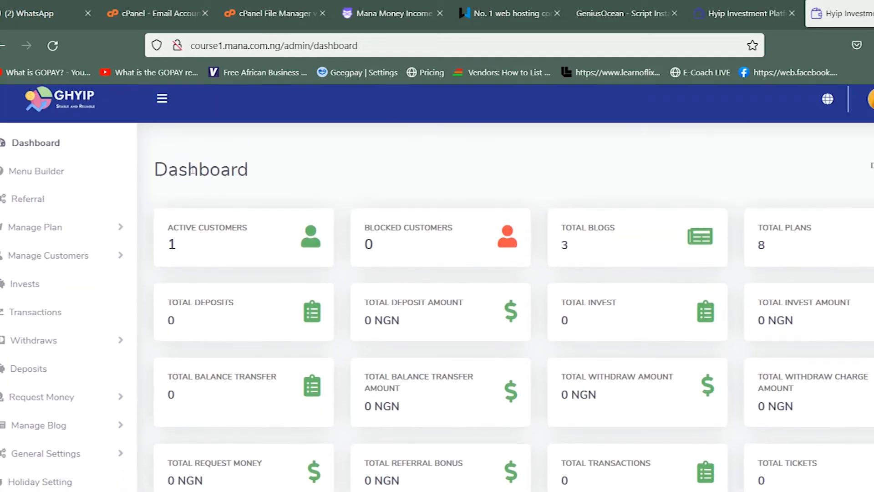
pyautogui.click(50, 224)
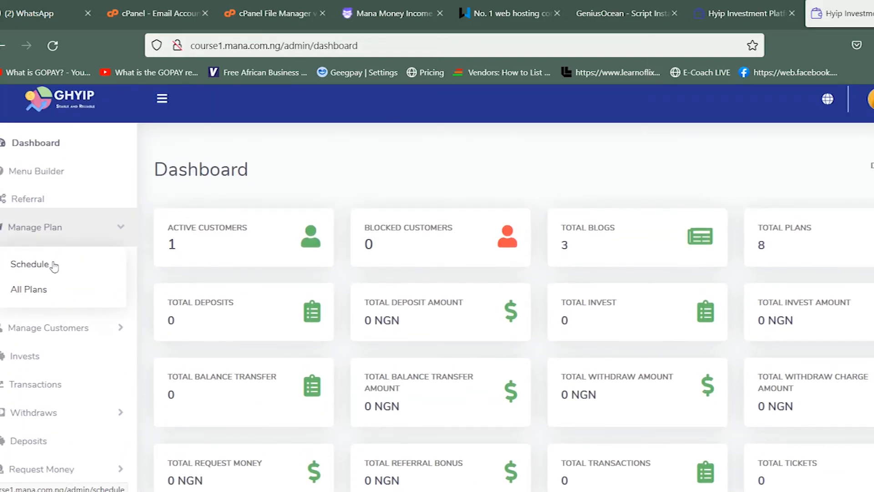
pyautogui.click(44, 291)
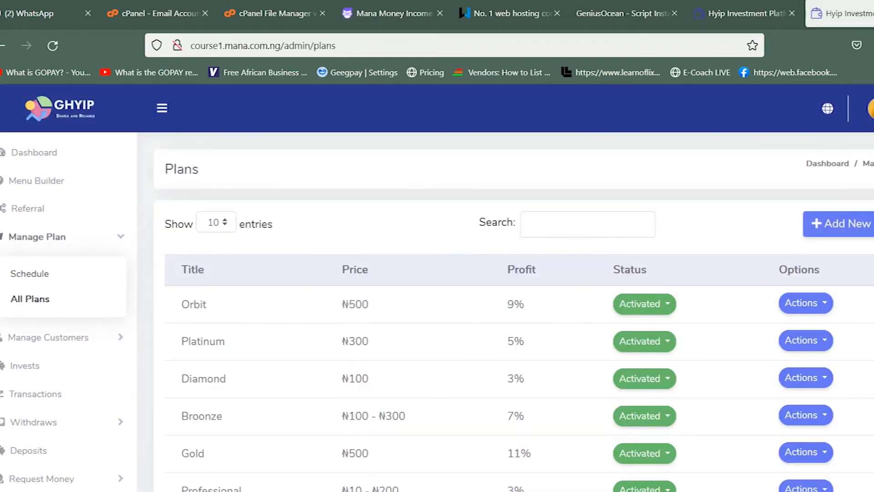
pyautogui.scroll(-3, 603, 309)
pyautogui.scroll(-2, 515, 287)
pyautogui.scroll(5, 514, 286)
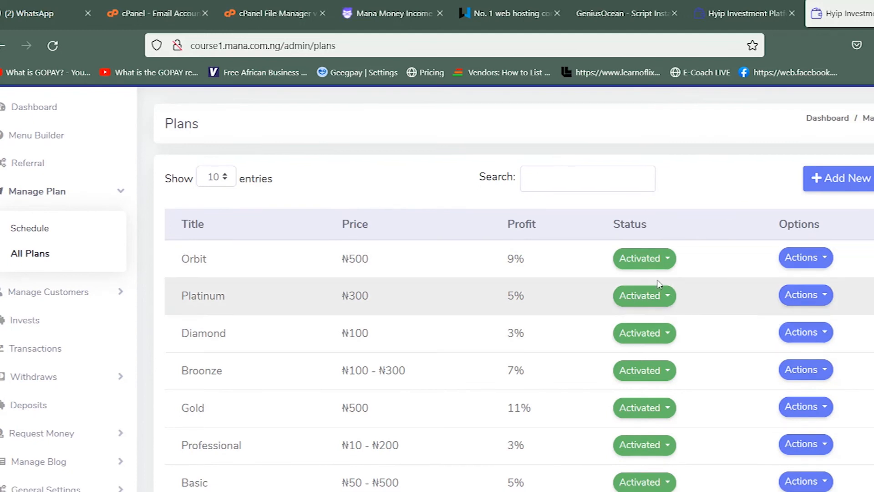
pyautogui.click(802, 259)
pyautogui.click(806, 284)
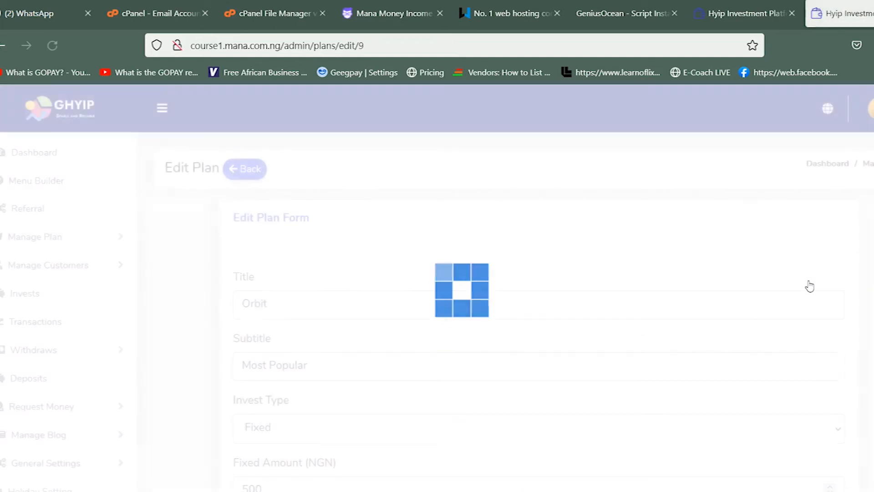
pyautogui.scroll(-6, 437, 318)
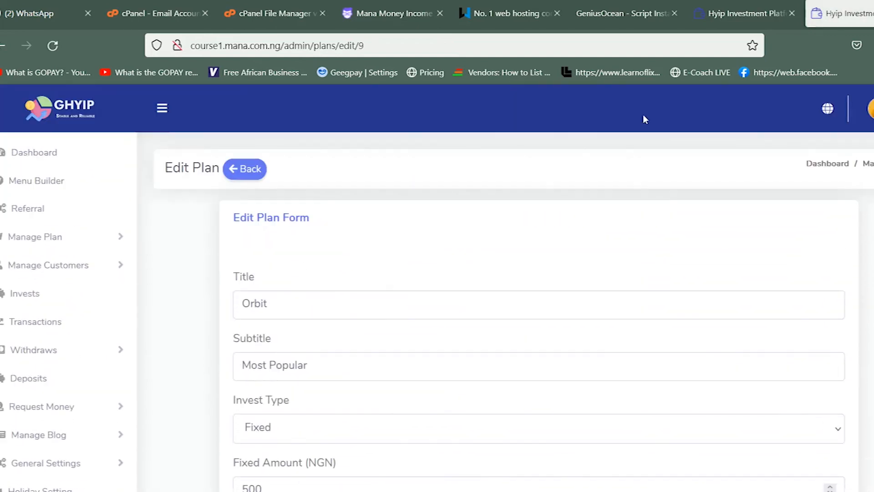
pyautogui.click(79, 162)
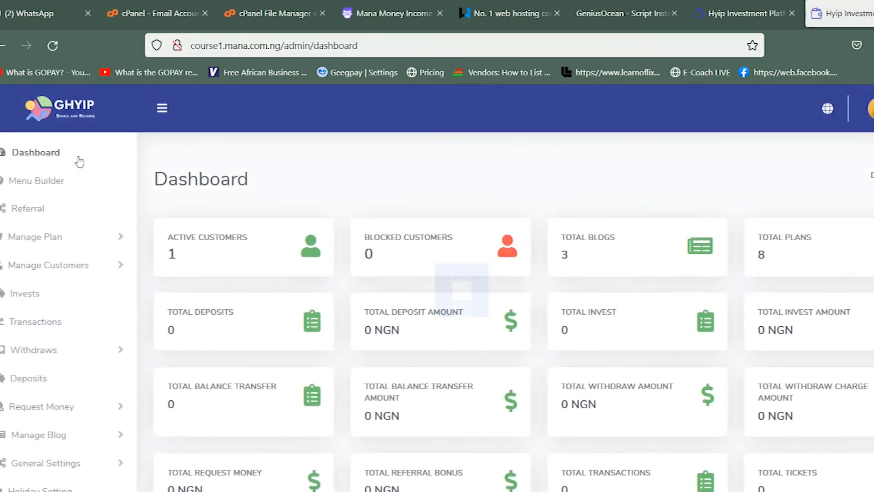
pyautogui.scroll(-4, 551, 261)
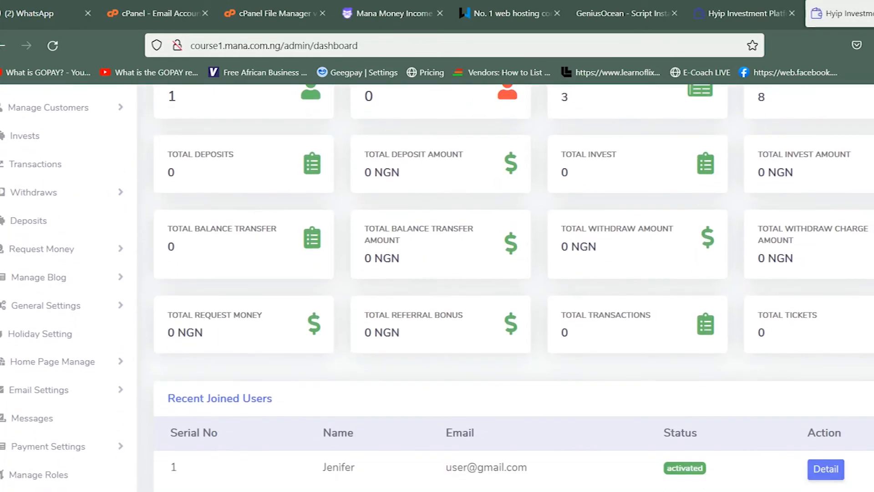
# In General Settings > Logo, choose ads\logo.png as the header logo
pyautogui.click(49, 308)
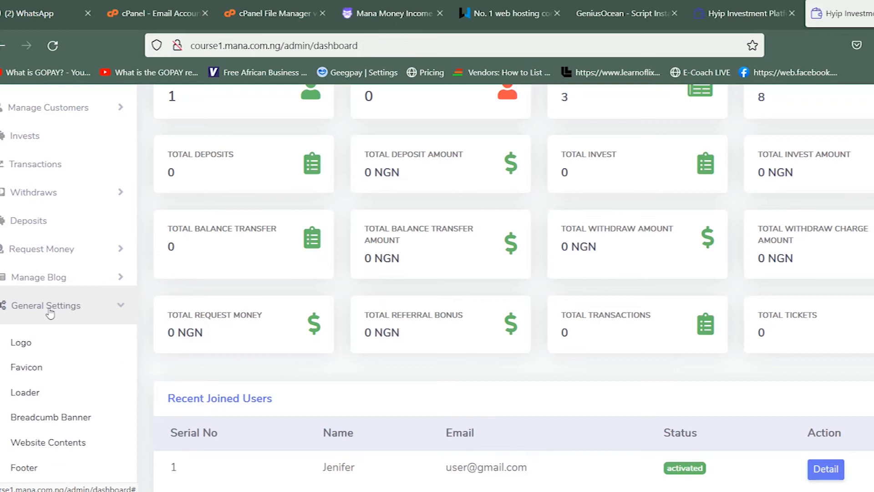
pyautogui.click(32, 347)
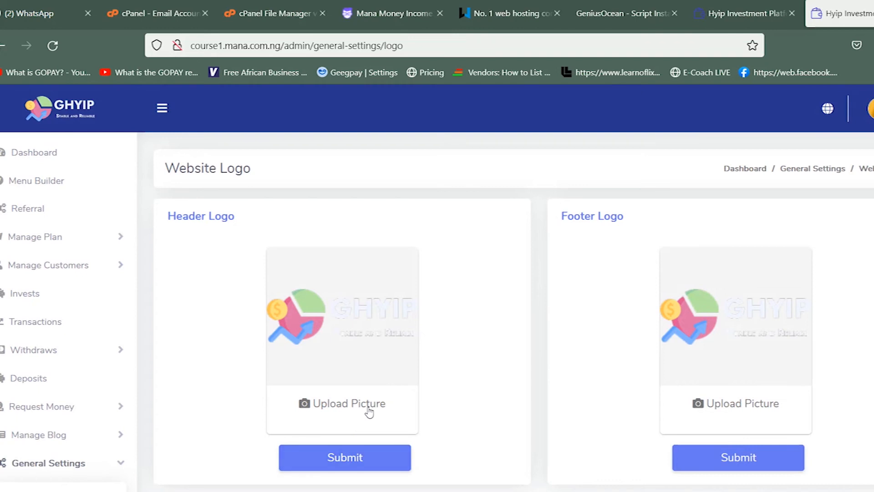
pyautogui.click(369, 413)
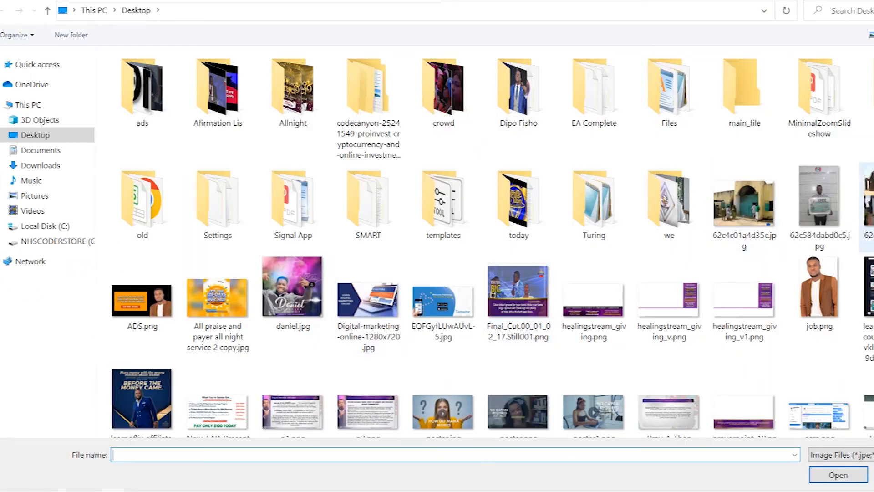
pyautogui.scroll(-3, 485, 241)
pyautogui.scroll(3, 484, 241)
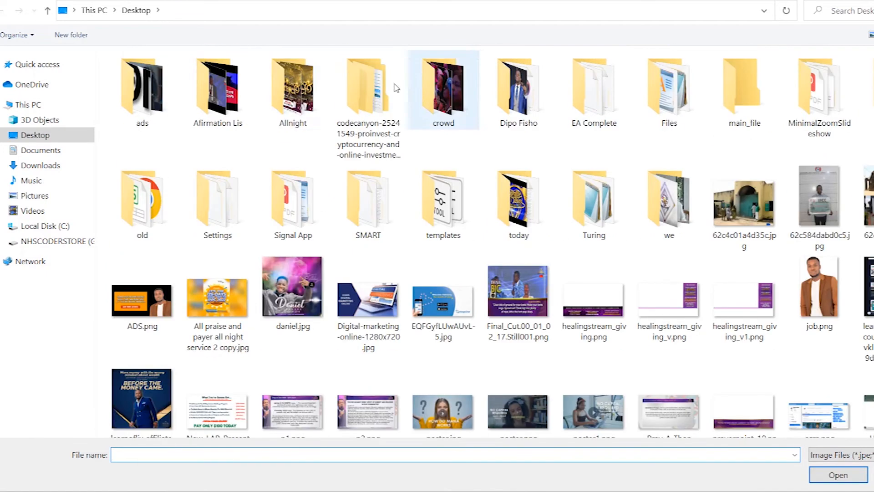
pyautogui.doubleClick(170, 92)
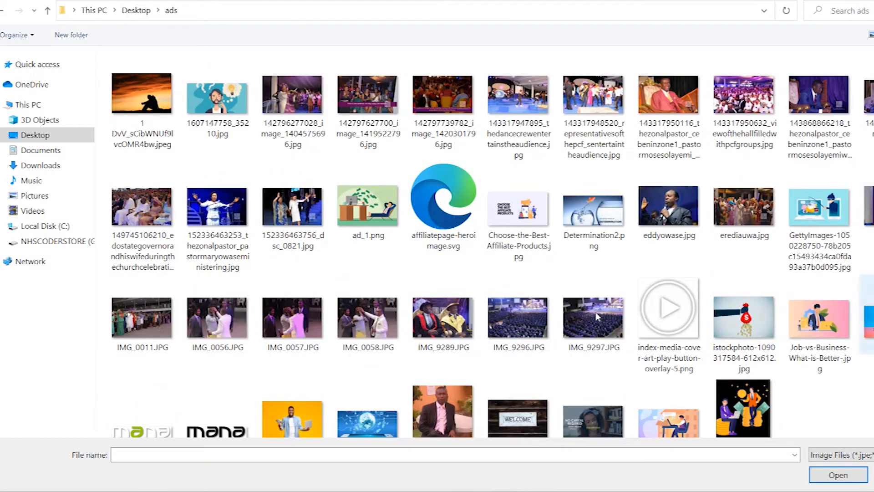
pyautogui.doubleClick(170, 406)
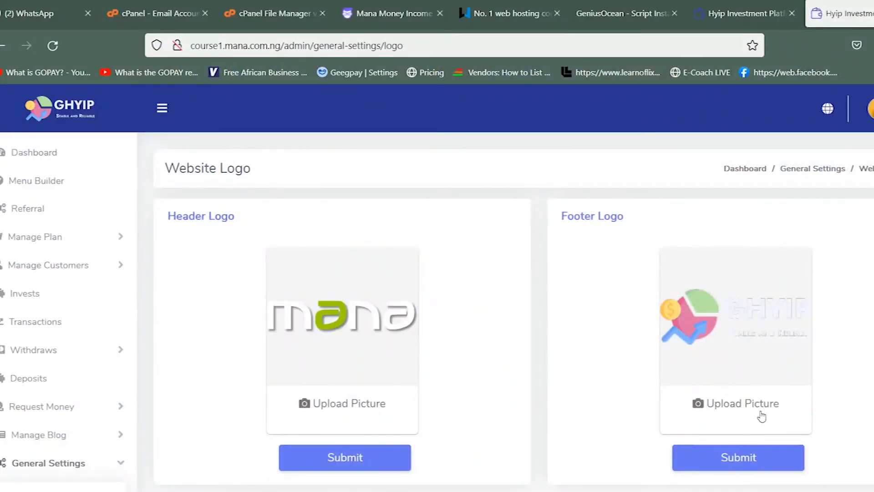
# Choose logo.png as the footer logo and save both the header and footer logos
pyautogui.click(717, 384)
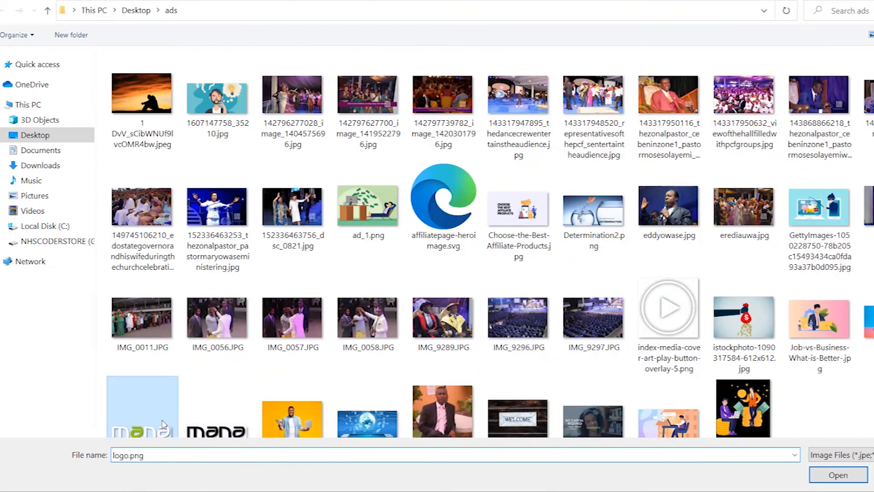
pyautogui.click(162, 424)
pyautogui.doubleClick(145, 388)
pyautogui.click(729, 458)
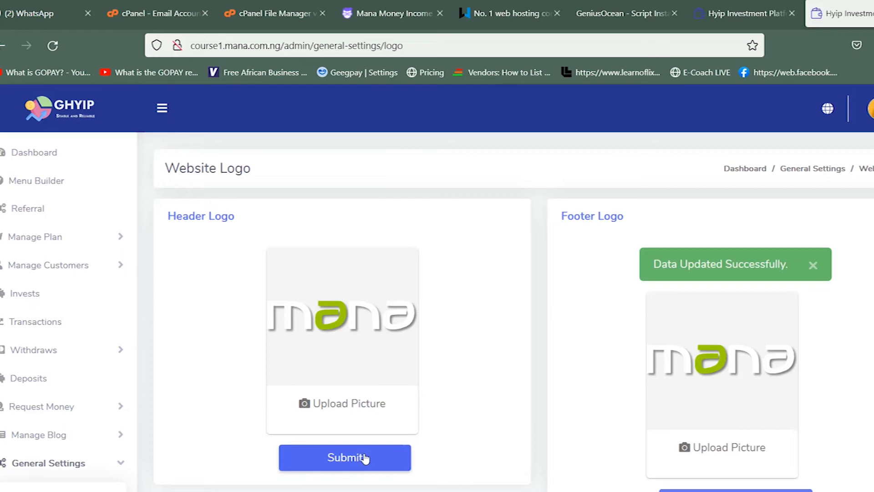
pyautogui.click(363, 457)
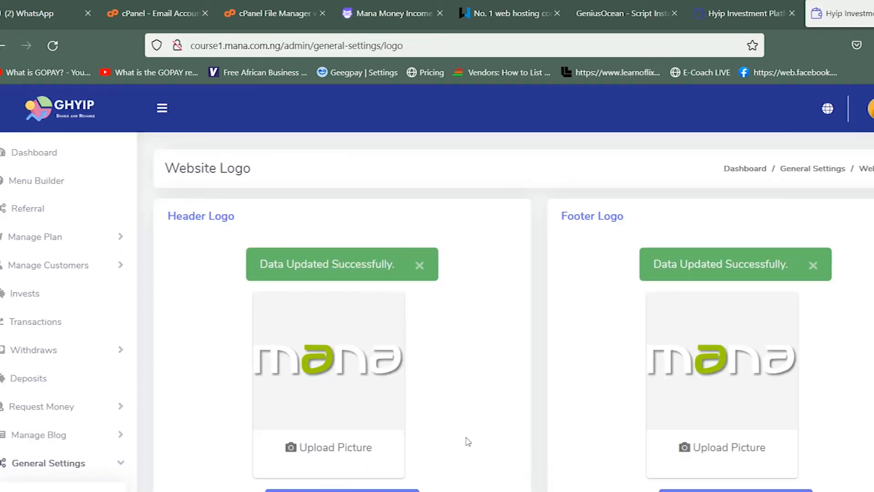
pyautogui.click(743, 18)
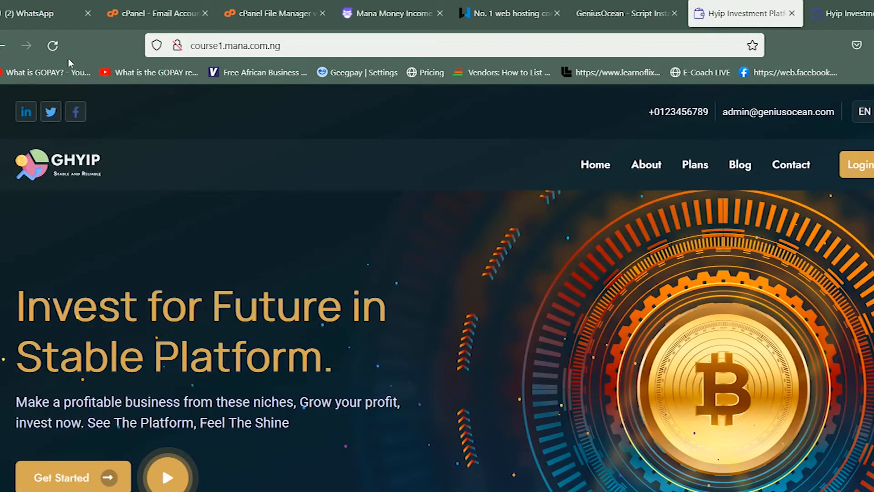
# Reload course1.mana.com.ng to confirm the mana logo, then return to the admin Website Logo page
pyautogui.click(54, 46)
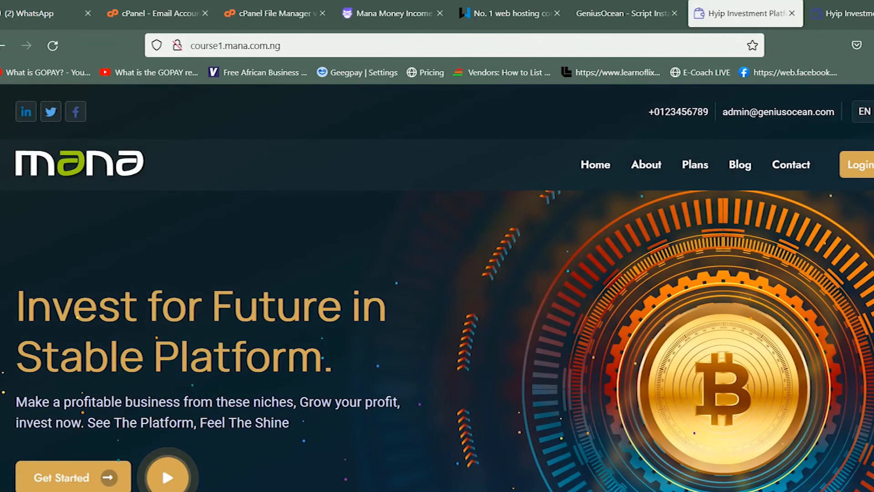
pyautogui.scroll(-20, 438, 313)
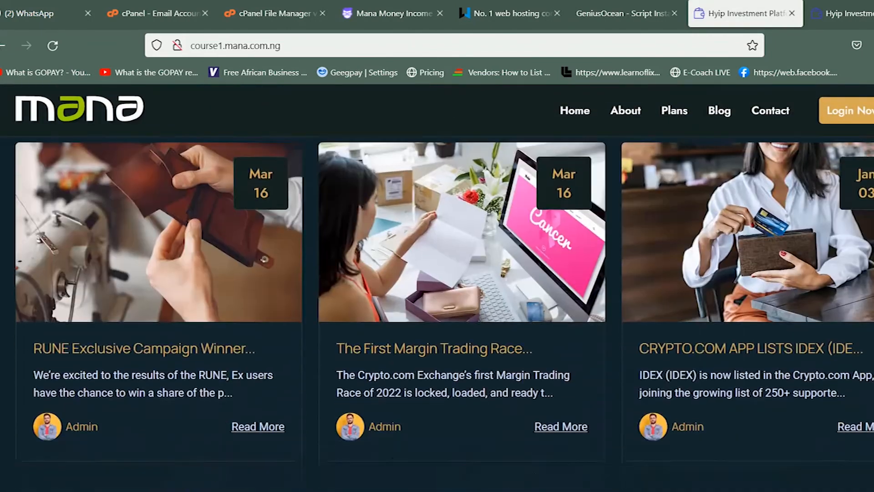
pyautogui.scroll(-5, 437, 291)
pyautogui.scroll(20, 437, 291)
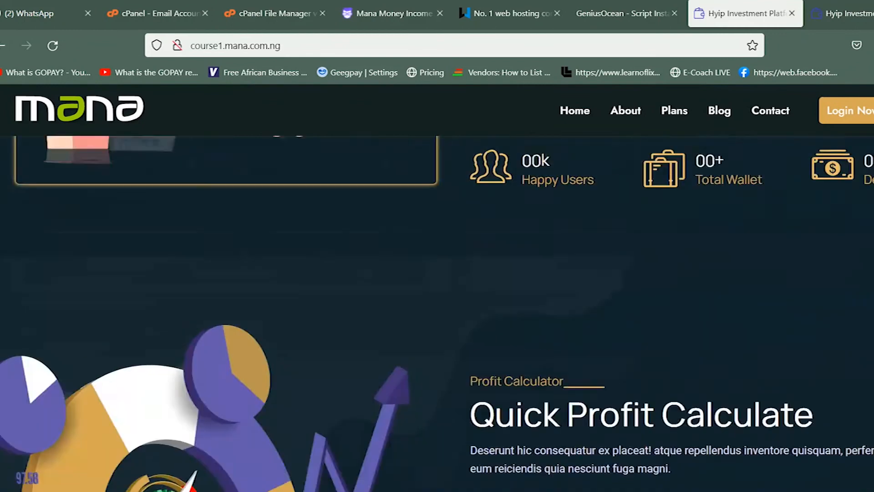
pyautogui.click(840, 13)
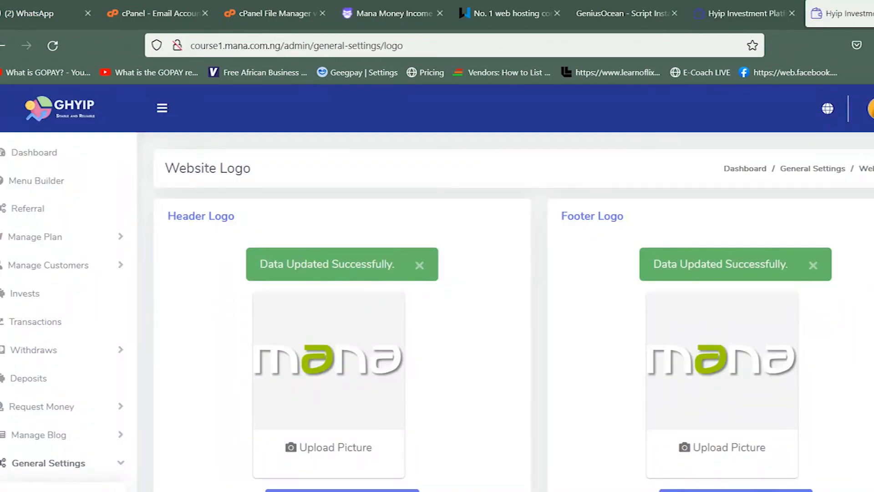
pyautogui.scroll(-3, 179, 322)
# On the Website Contents page, trim the country digits from the Phone Code
pyautogui.click(55, 428)
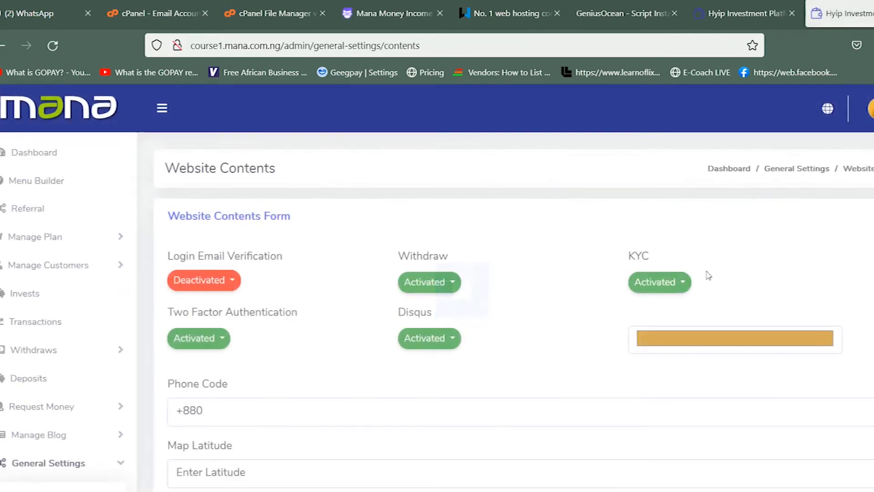
pyautogui.scroll(-8, 437, 287)
pyautogui.scroll(4, 438, 286)
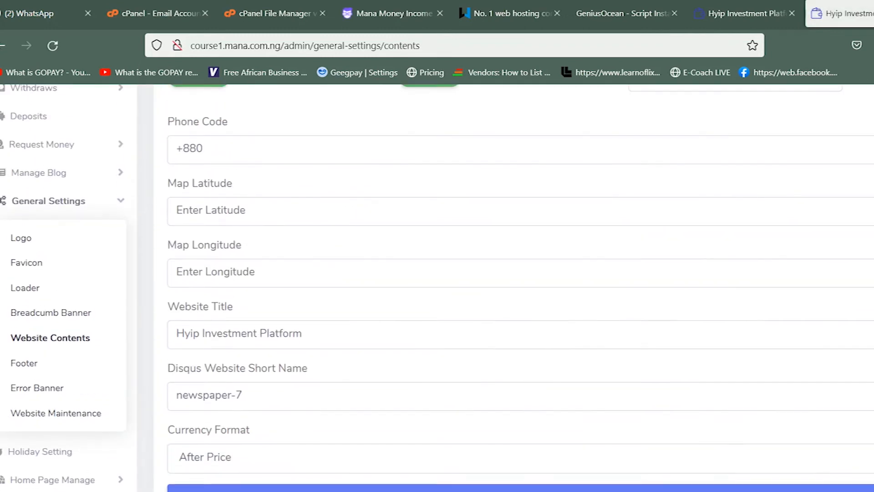
pyautogui.scroll(3, 437, 287)
pyautogui.click(221, 323)
pyautogui.press('BackSpace')
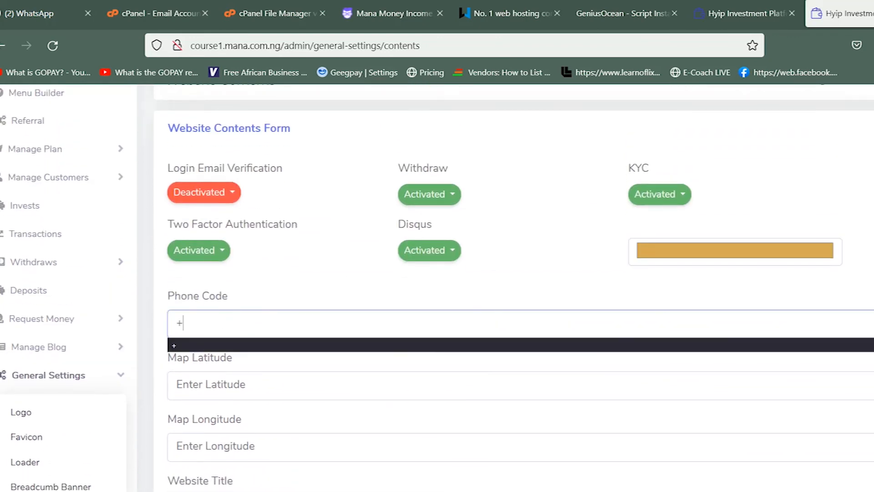
pyautogui.scroll(-8, 437, 286)
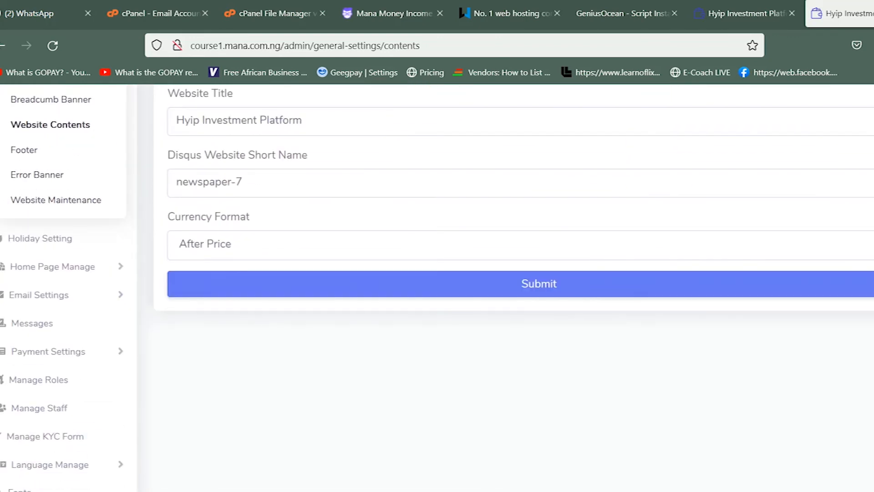
pyautogui.click(690, 278)
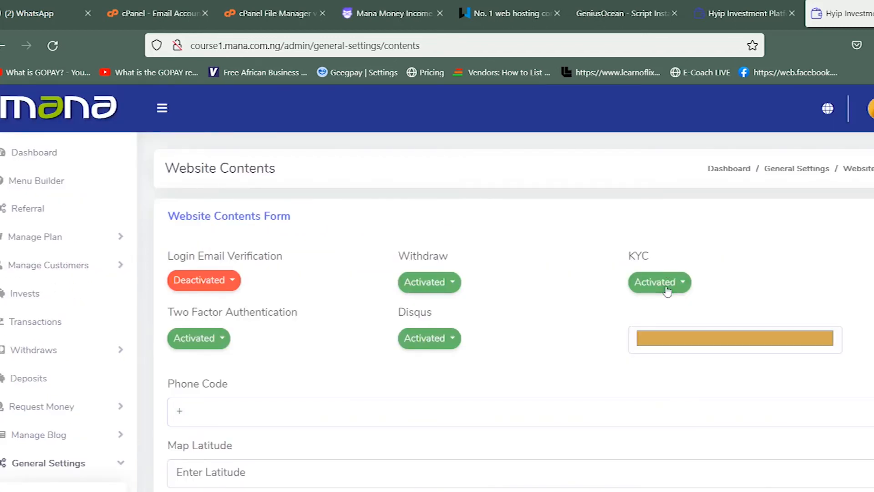
# Turn off KYC and Disqus, and activate Login Email Verification
pyautogui.click(669, 286)
pyautogui.click(666, 330)
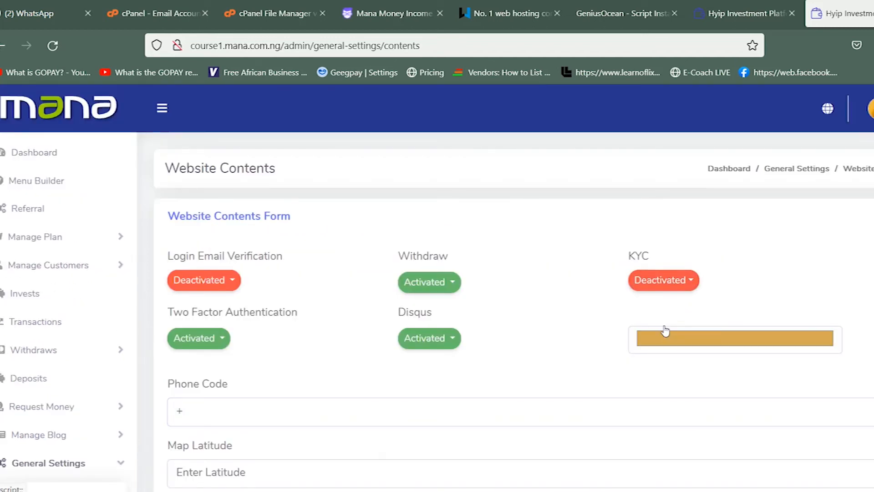
pyautogui.click(445, 337)
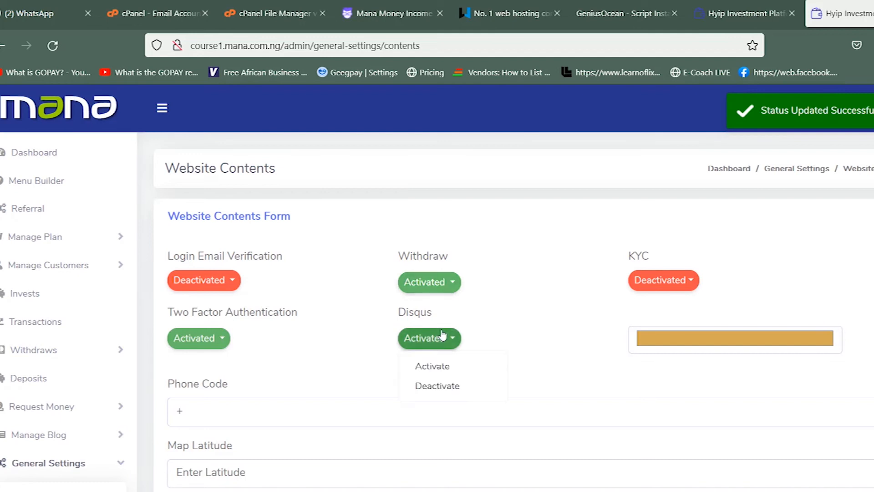
pyautogui.click(434, 387)
pyautogui.click(200, 338)
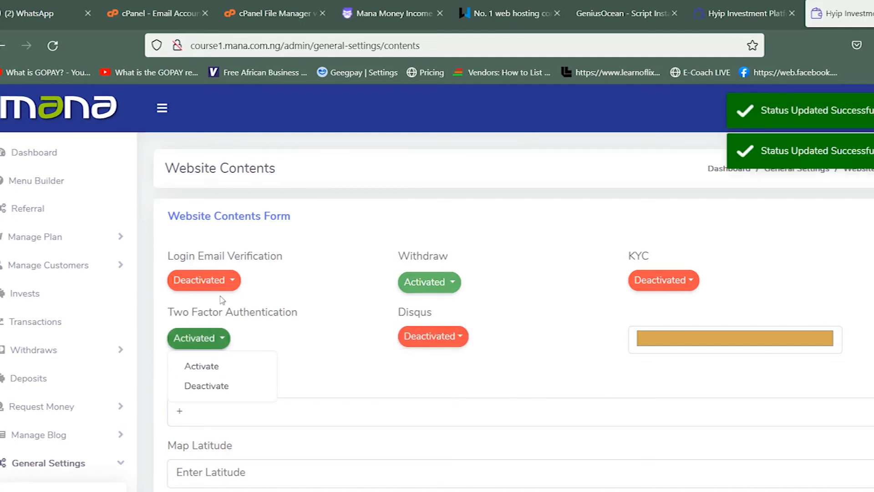
pyautogui.click(219, 281)
pyautogui.click(189, 309)
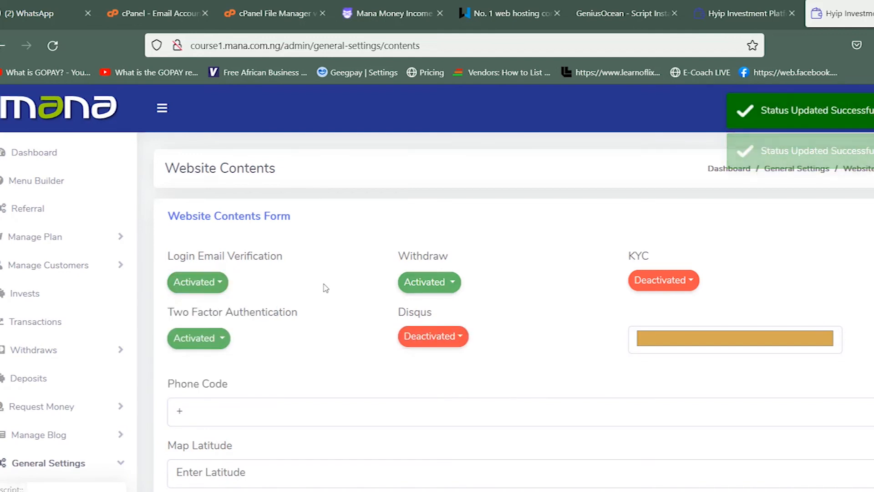
# Set currency format to Before Price, enter 1 for Map Latitude and Longitude, and save
pyautogui.scroll(-10, 560, 210)
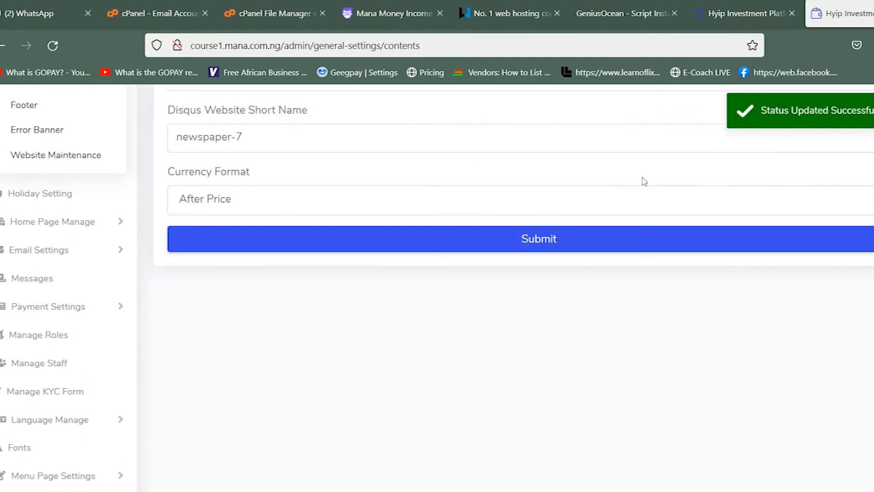
pyautogui.click(636, 197)
pyautogui.click(443, 251)
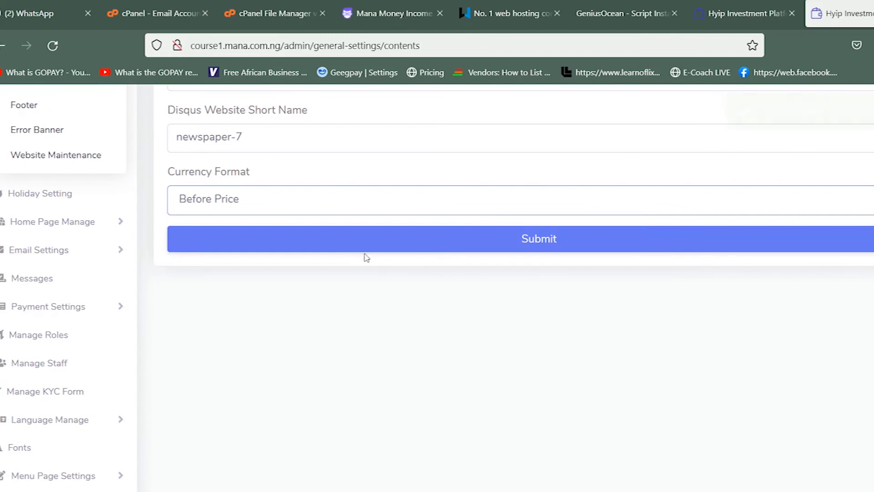
pyautogui.click(349, 245)
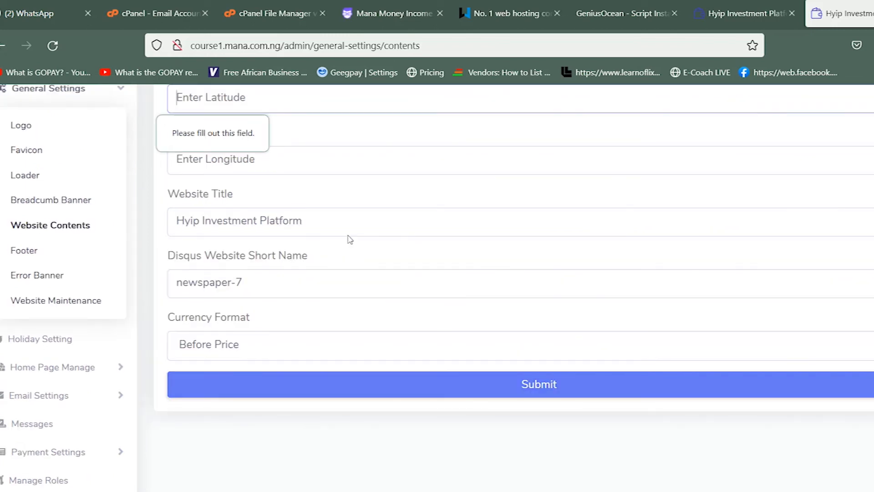
pyautogui.write('1')
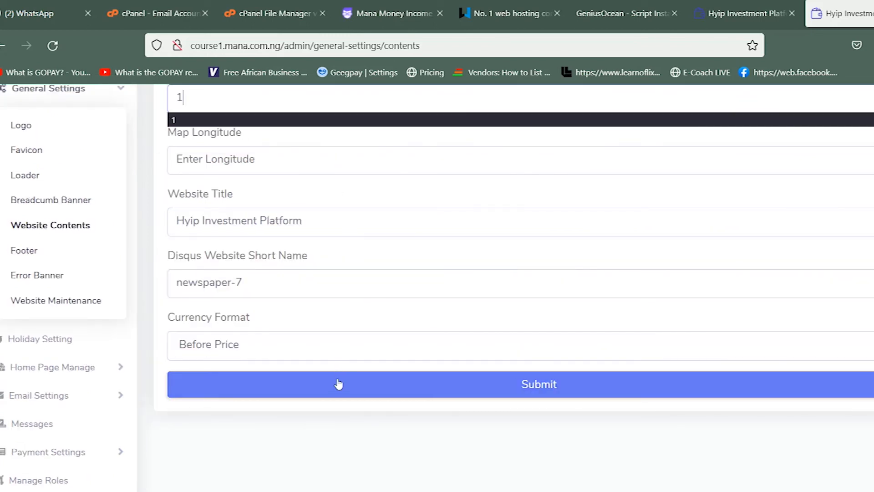
pyautogui.click(408, 386)
pyautogui.write('1')
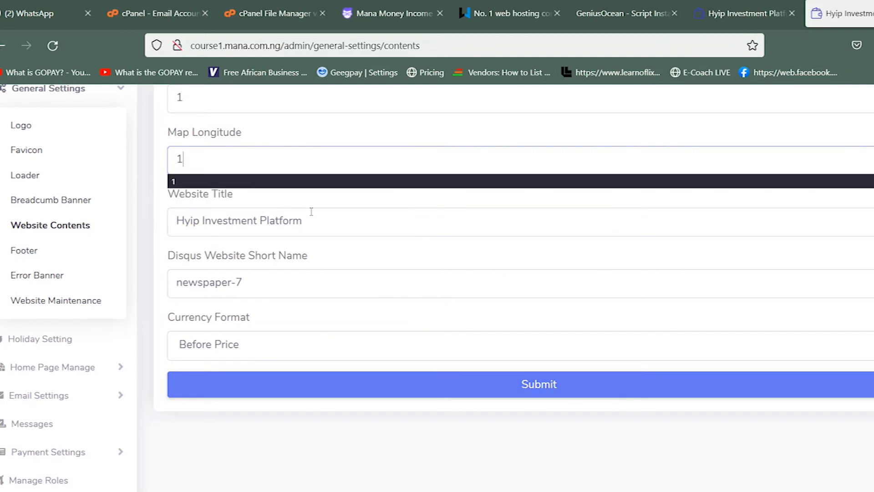
pyautogui.click(337, 374)
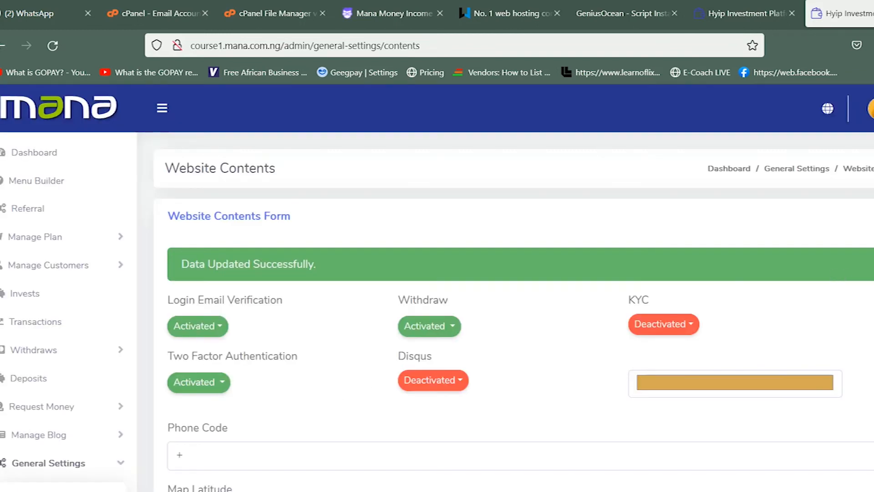
pyautogui.scroll(-4, 438, 288)
pyautogui.scroll(3, 437, 288)
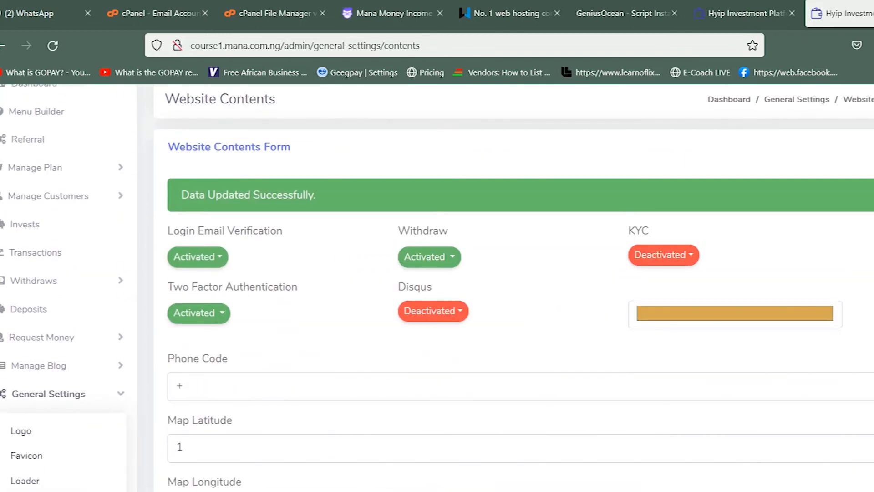
pyautogui.scroll(-4, 554, 301)
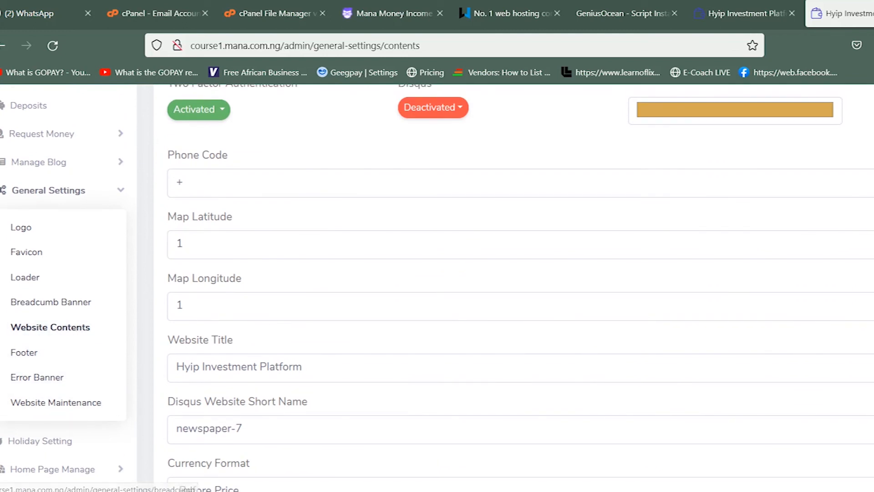
pyautogui.scroll(3, 86, 326)
pyautogui.scroll(2, 437, 288)
pyautogui.scroll(-5, 437, 287)
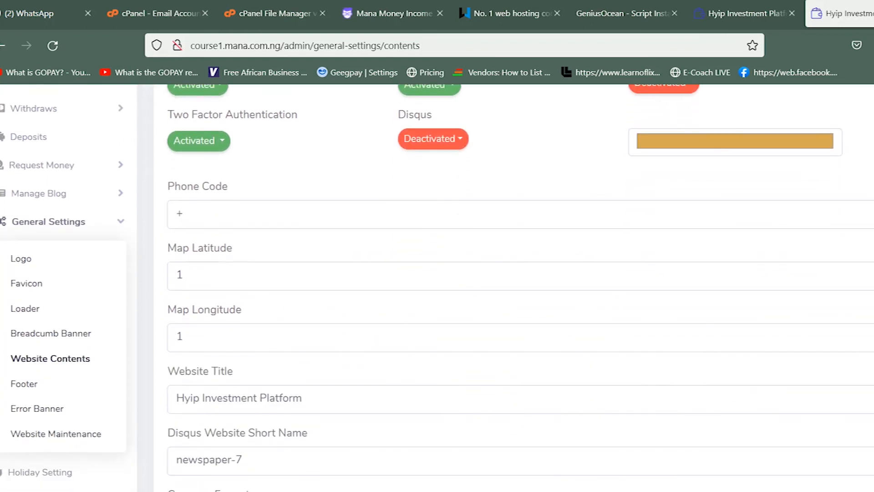
pyautogui.scroll(-5, 89, 240)
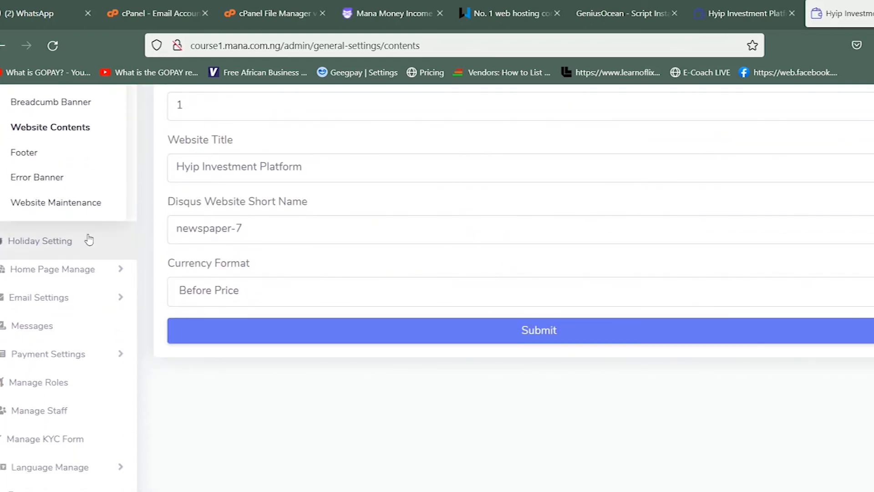
pyautogui.click(95, 279)
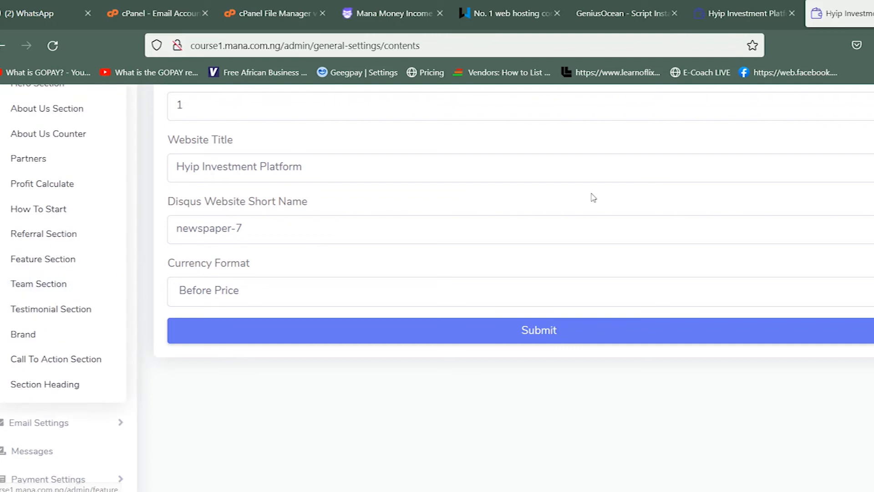
pyautogui.scroll(5, 123, 308)
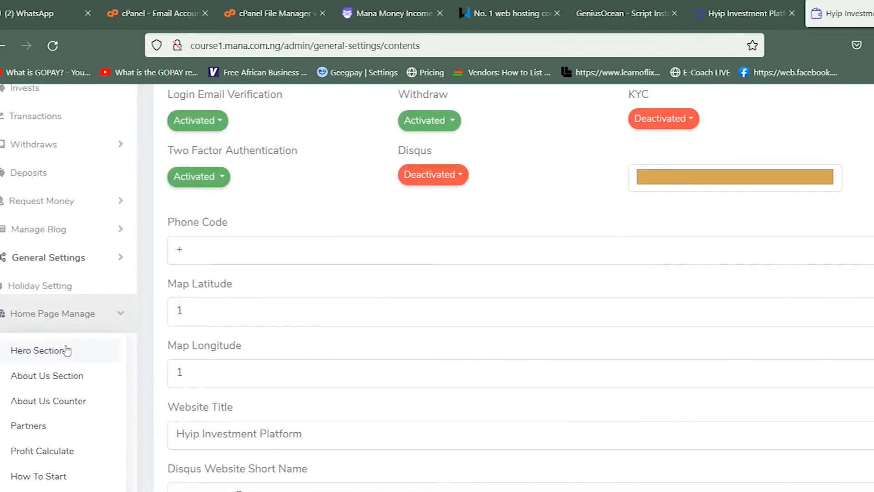
pyautogui.click(67, 351)
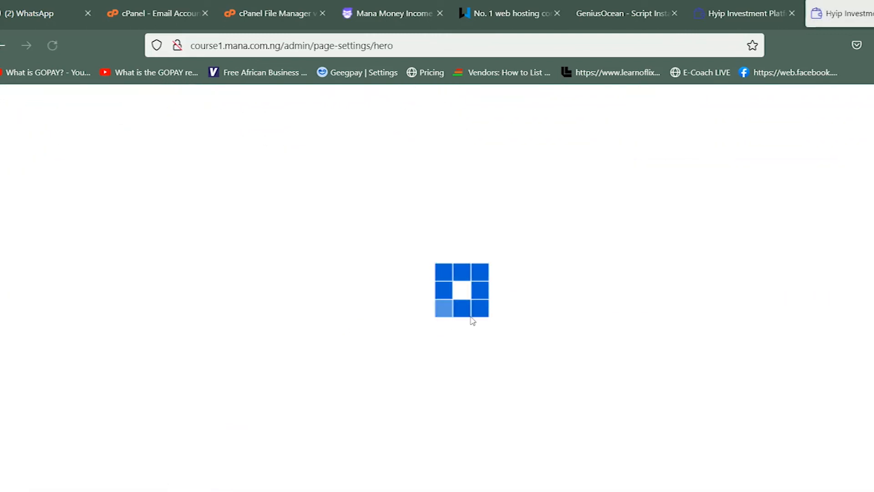
# Upload making-money-online-Complete-Controller.jpg as the Hero Section background and save it
pyautogui.scroll(-8, 542, 289)
pyautogui.scroll(2, 543, 288)
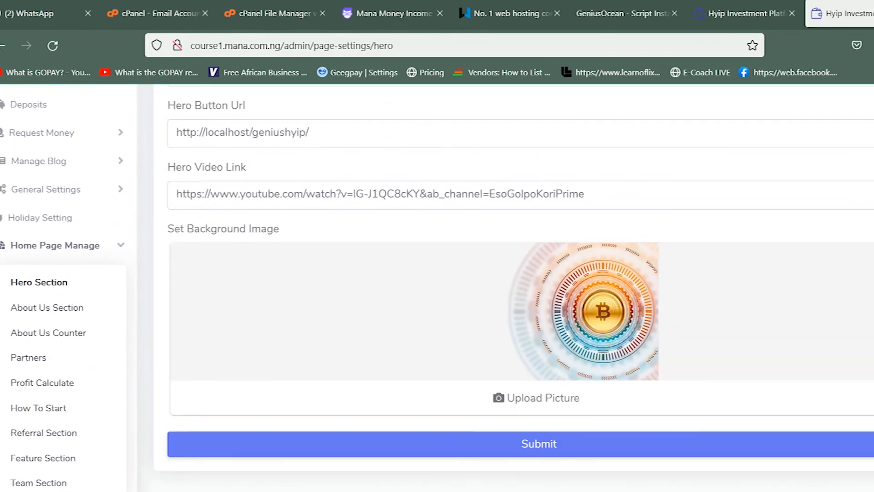
pyautogui.click(566, 404)
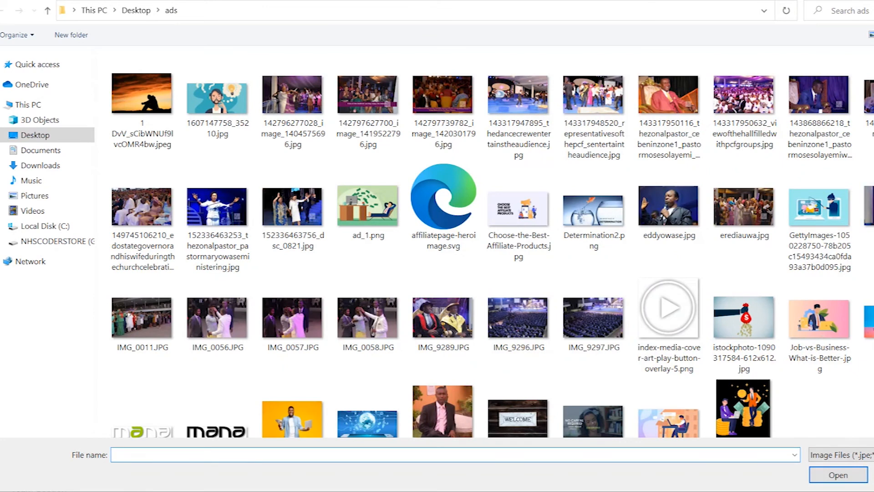
pyautogui.scroll(-1, 492, 242)
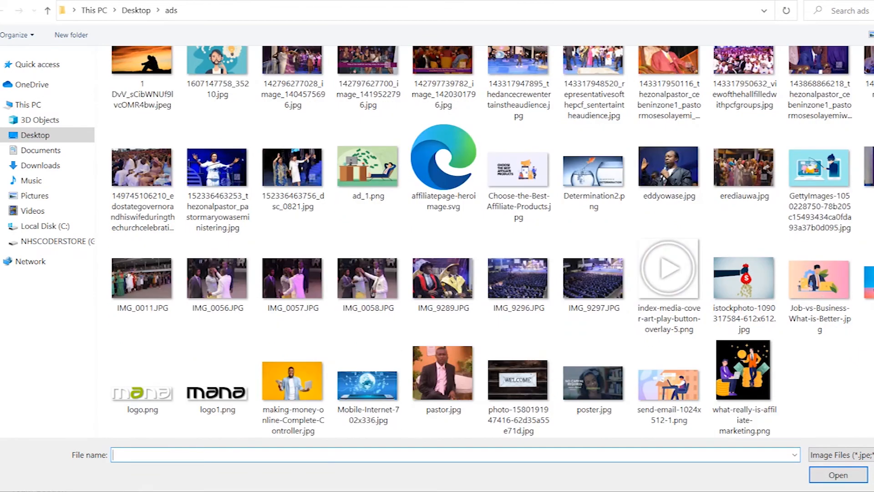
pyautogui.doubleClick(281, 388)
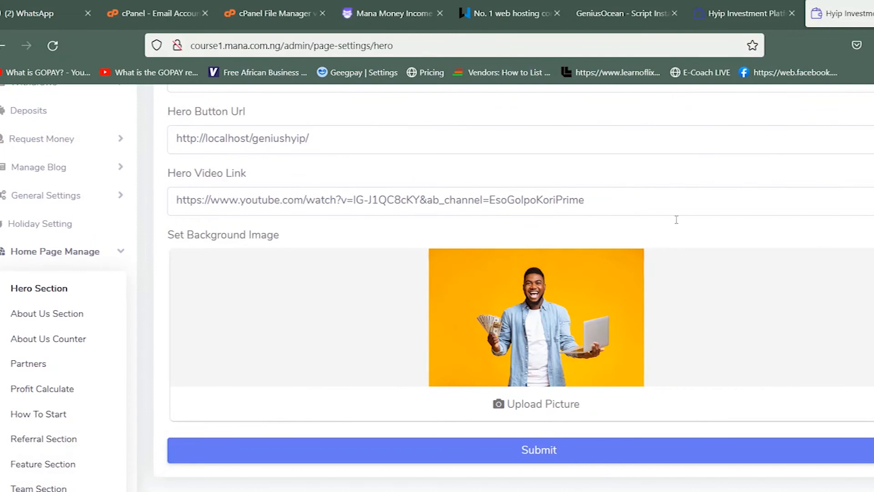
pyautogui.scroll(-8, 437, 287)
pyautogui.scroll(10, 437, 286)
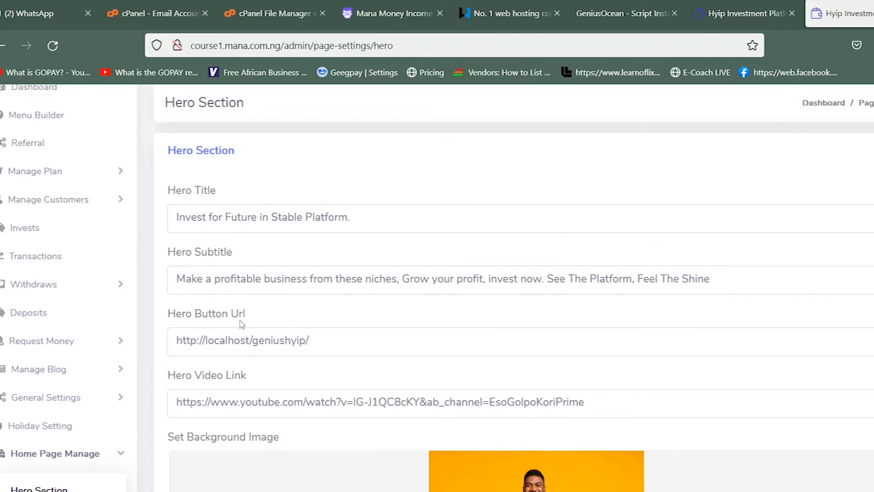
pyautogui.scroll(2, 556, 349)
pyautogui.scroll(-15, 556, 349)
pyautogui.scroll(7, 564, 337)
pyautogui.click(556, 349)
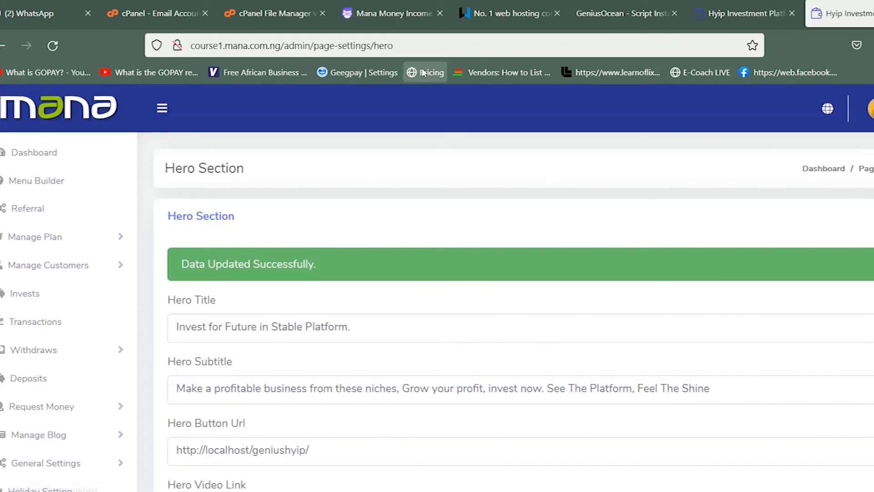
# View the live Mana homepage showing the new smiling-man hero background
pyautogui.click(586, 13)
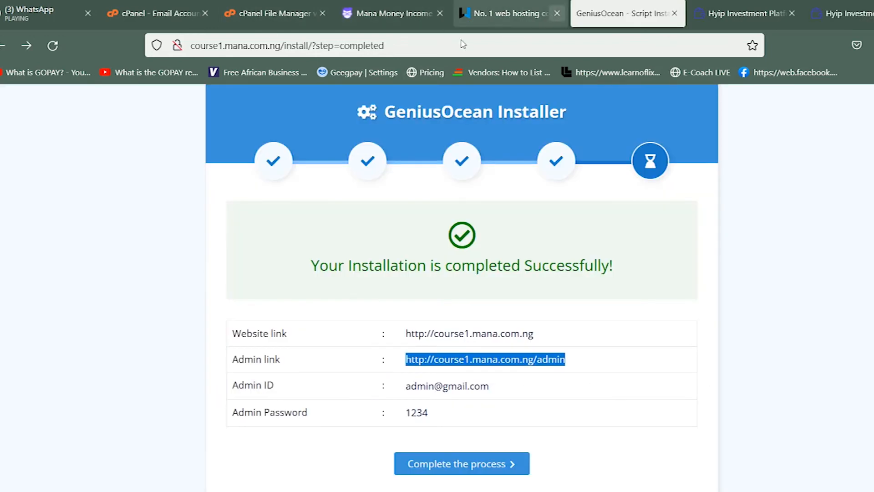
pyautogui.click(731, 14)
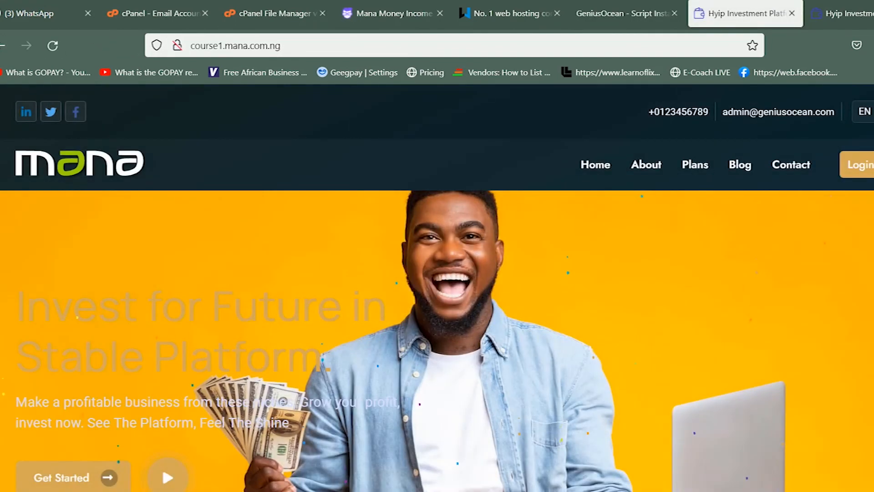
pyautogui.scroll(-4, 437, 287)
pyautogui.scroll(4, 437, 288)
pyautogui.scroll(-6, 438, 288)
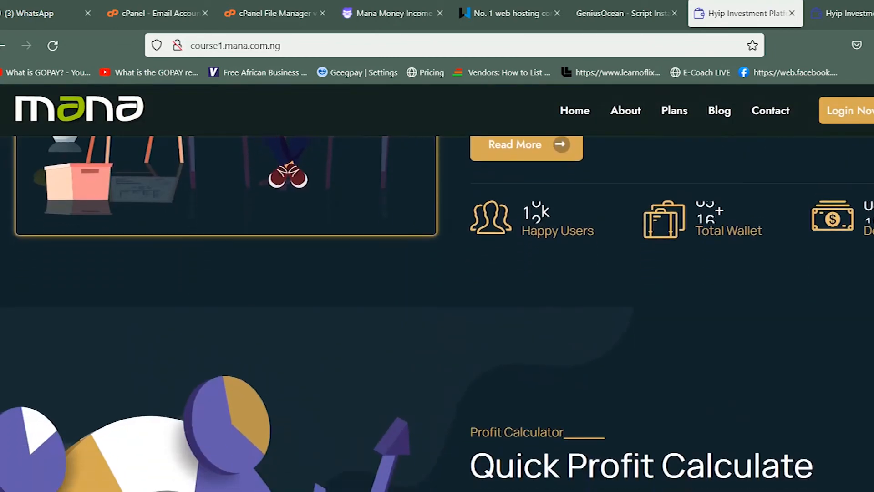
pyautogui.scroll(5, 437, 288)
pyautogui.scroll(2, 368, 281)
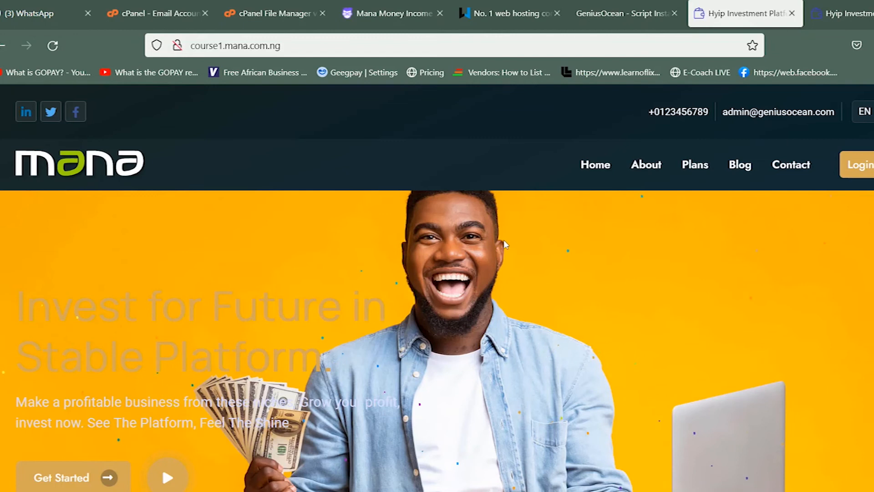
pyautogui.moveTo(44, 302); pyautogui.dragTo(395, 367)
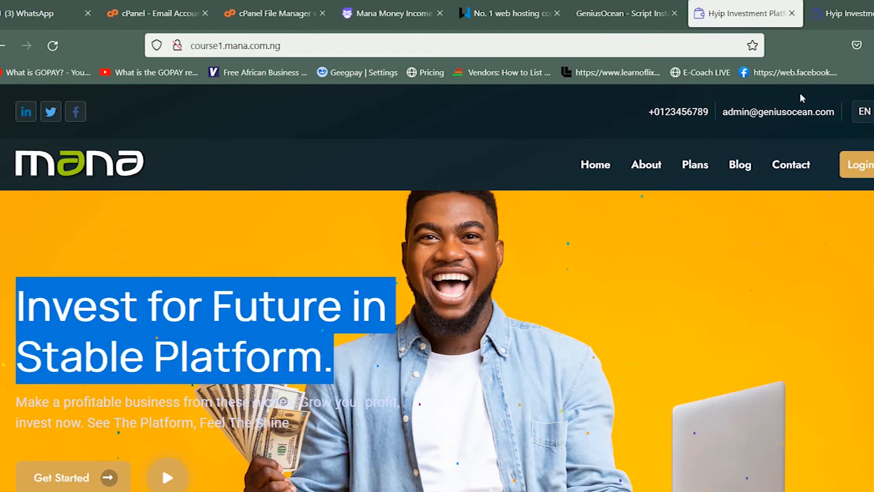
# Open the Profit Calculate section settings in admin, then return to the live homepage
pyautogui.click(840, 14)
pyautogui.scroll(-8, 816, 157)
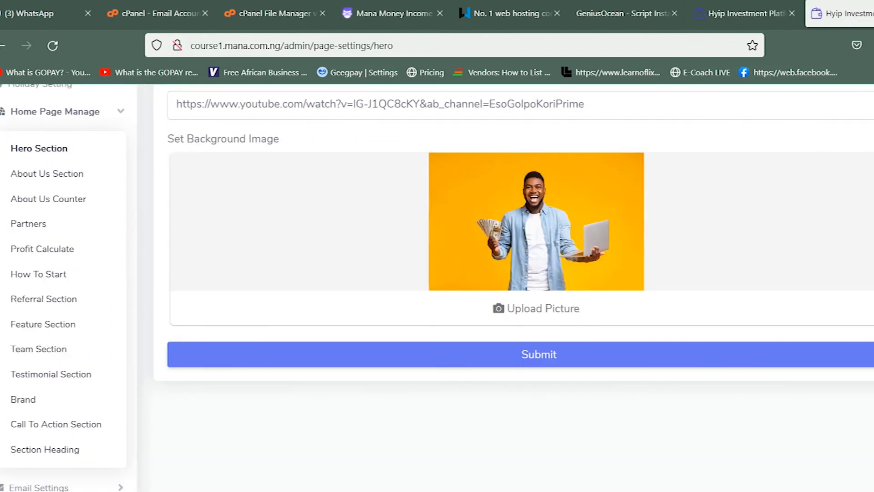
pyautogui.scroll(5, 519, 286)
pyautogui.scroll(-5, 519, 287)
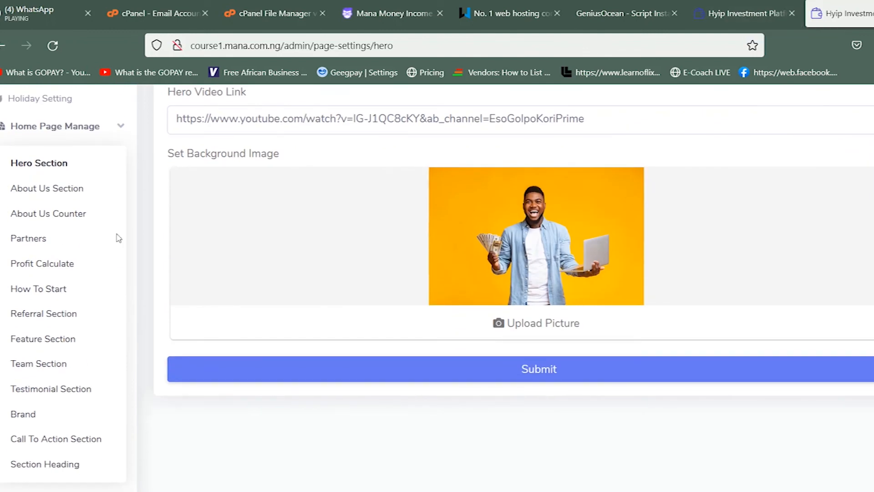
pyautogui.scroll(-1, 437, 287)
pyautogui.scroll(1, 54, 168)
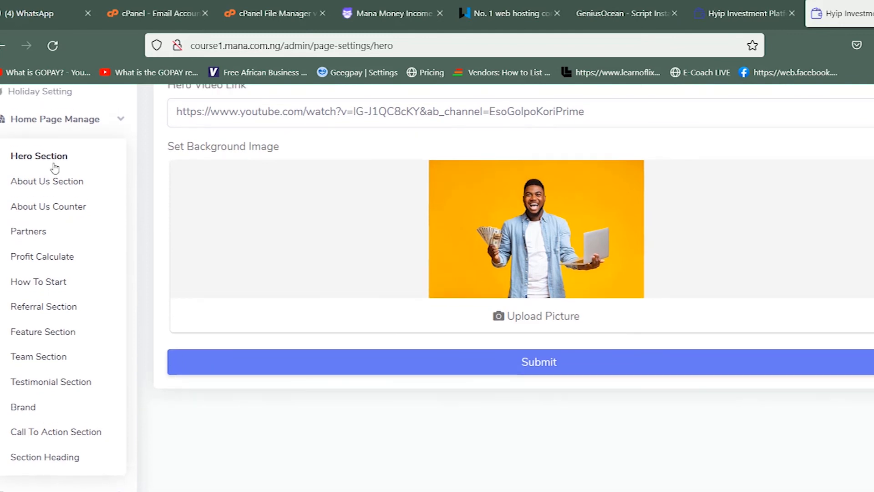
pyautogui.click(48, 256)
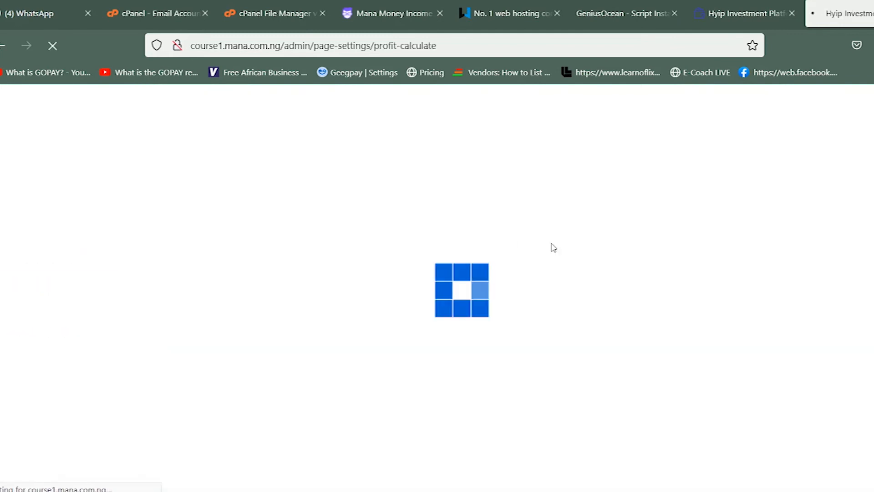
pyautogui.scroll(-7, 677, 250)
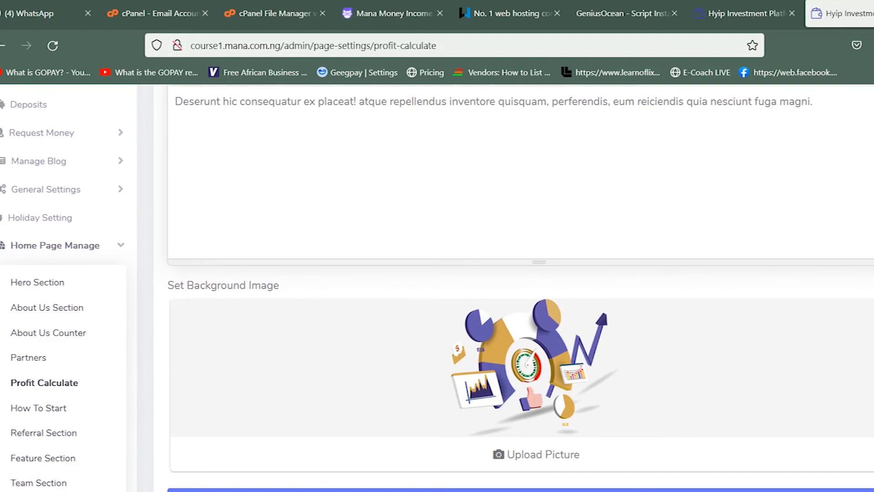
pyautogui.click(752, 15)
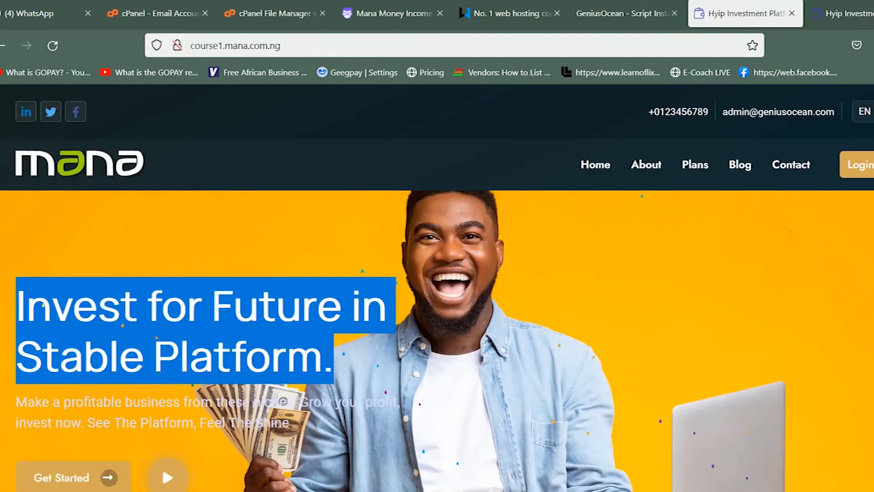
# Calculate the Orbit plan profit for a 100 investment
pyautogui.scroll(-10, 437, 287)
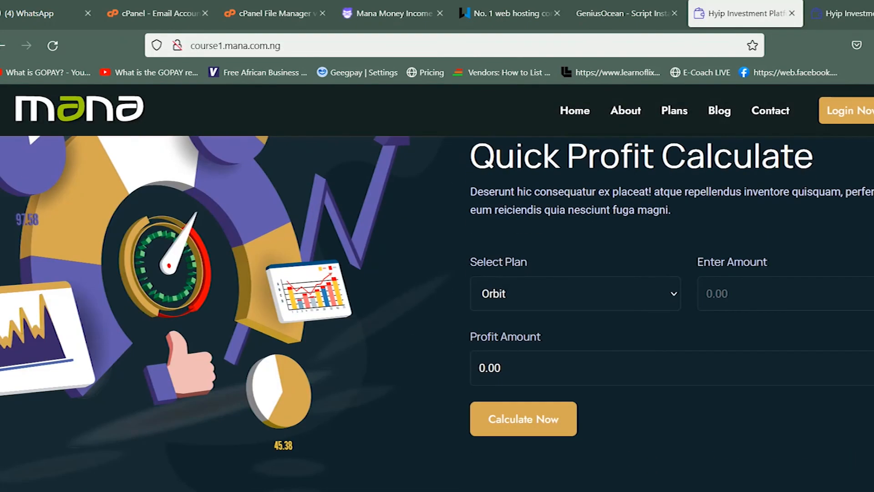
pyautogui.click(579, 309)
pyautogui.click(578, 322)
pyautogui.click(736, 301)
pyautogui.write('100')
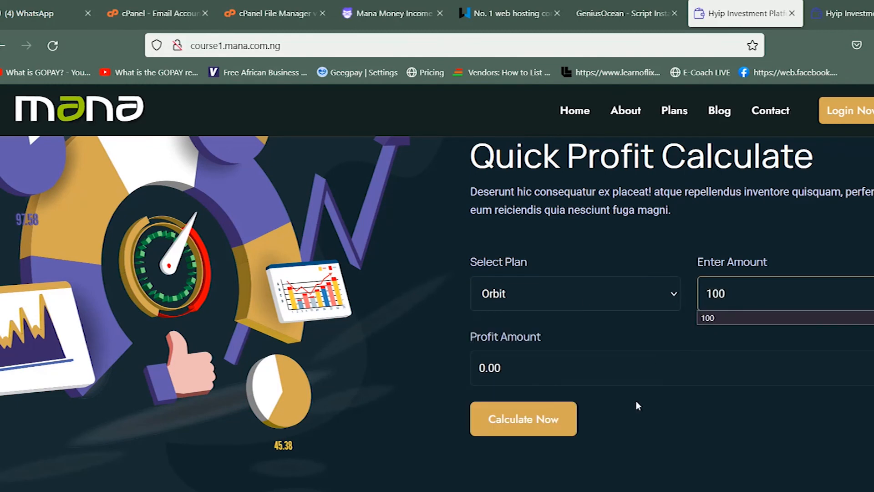
pyautogui.click(537, 415)
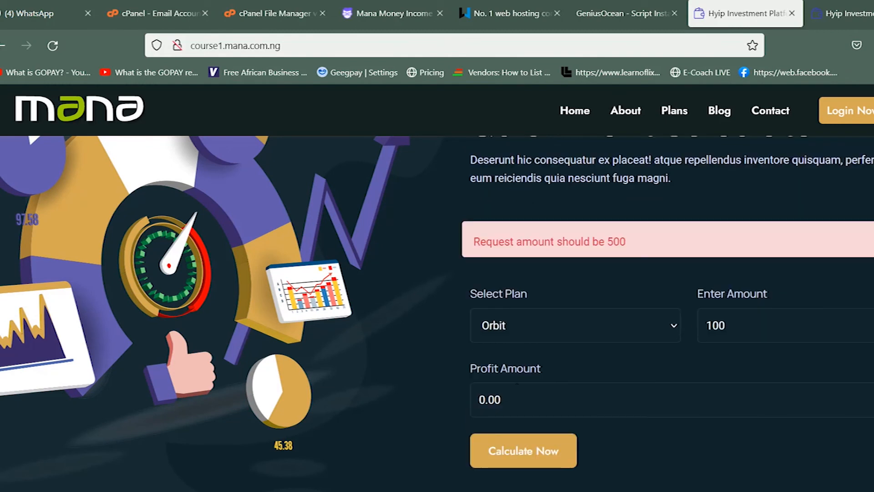
# Recalculate with 500 to get 45 profit and browse the ₦-priced plans
pyautogui.moveTo(722, 324); pyautogui.dragTo(474, 343)
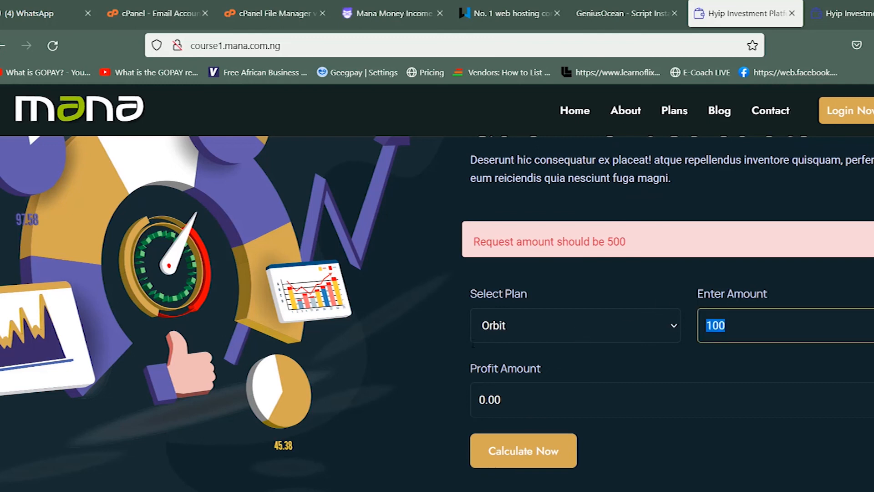
pyautogui.write('500')
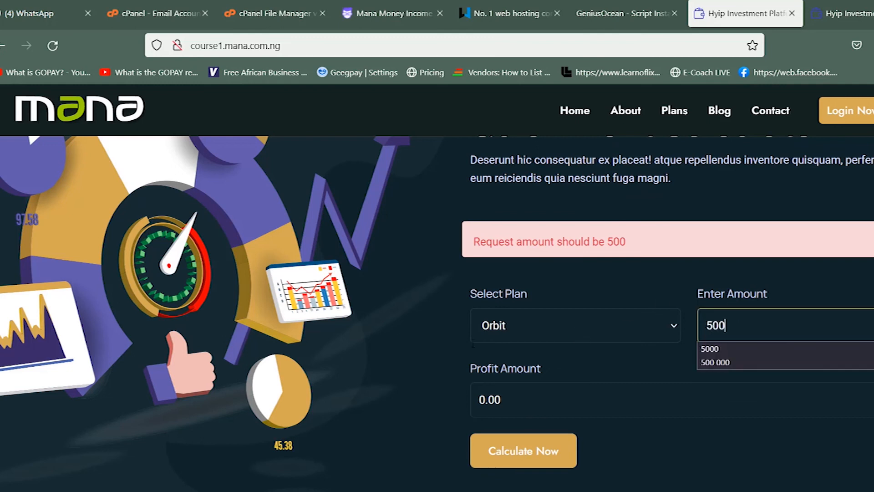
pyautogui.click(509, 451)
pyautogui.click(541, 436)
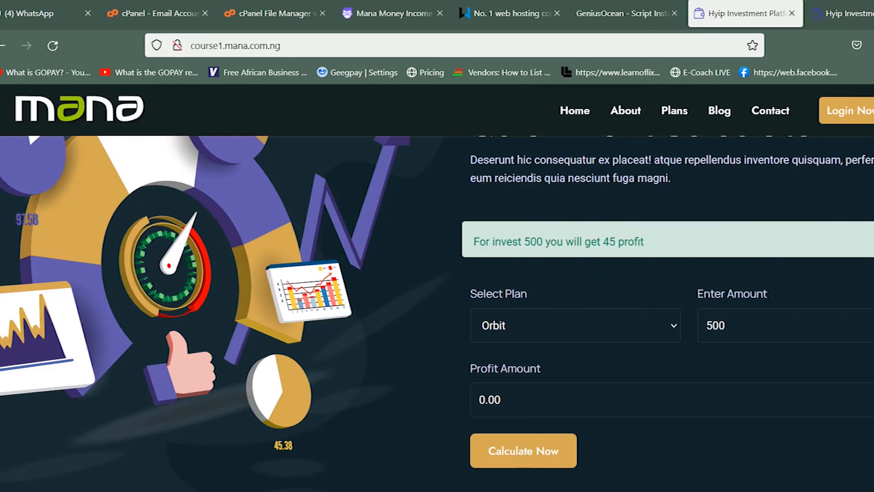
pyautogui.scroll(-10, 437, 314)
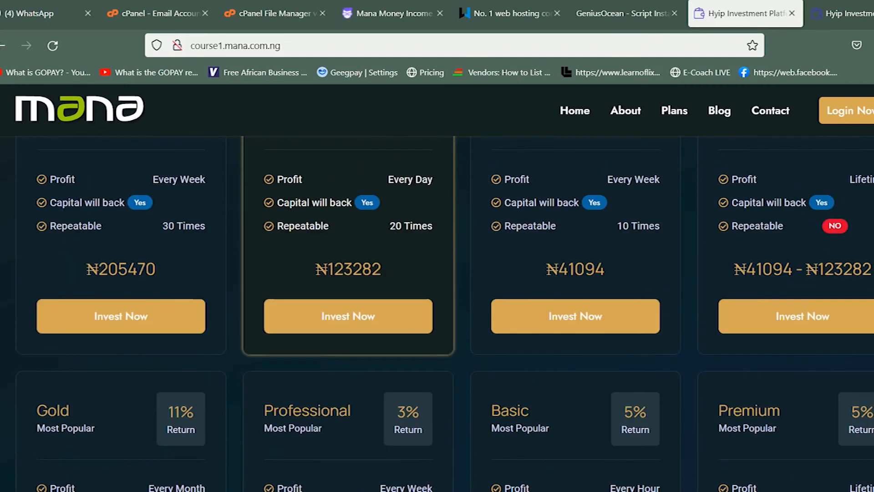
pyautogui.scroll(1, 576, 273)
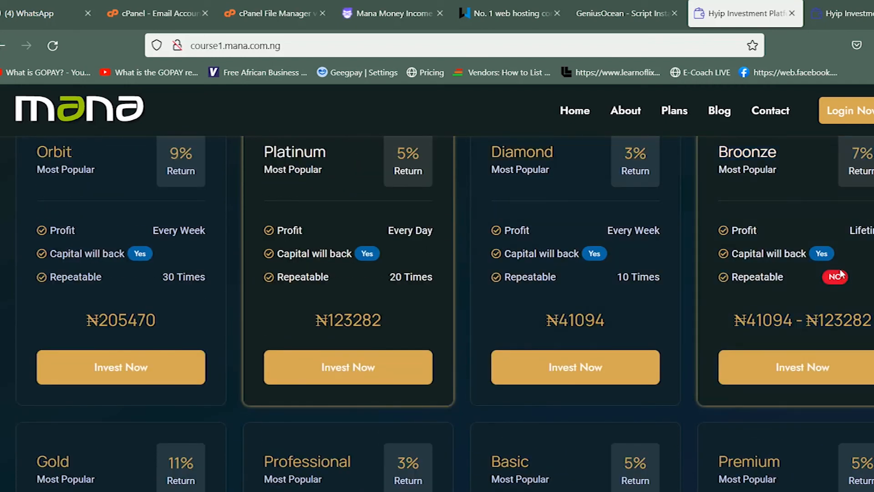
pyautogui.scroll(-15, 348, 296)
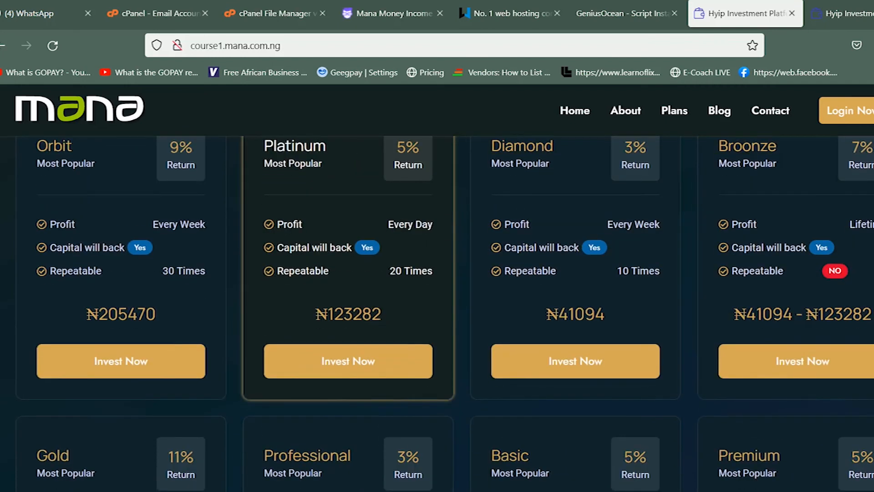
pyautogui.scroll(-15, 360, 354)
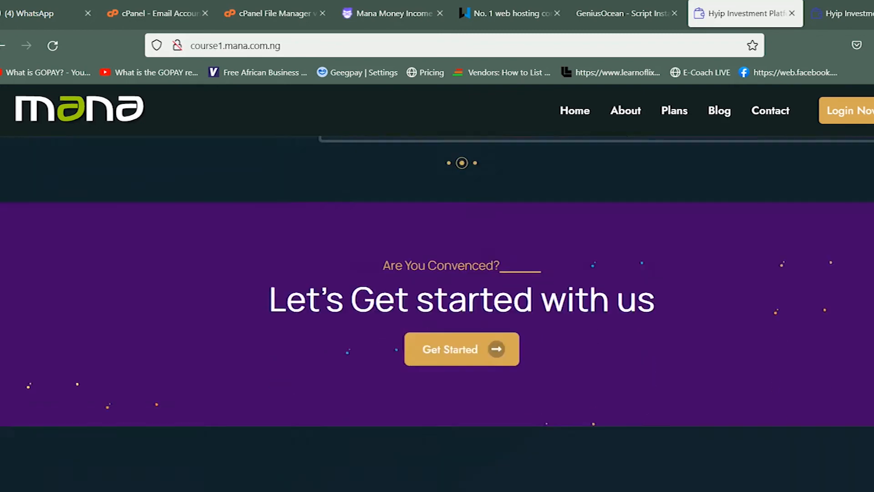
pyautogui.scroll(-5, 360, 354)
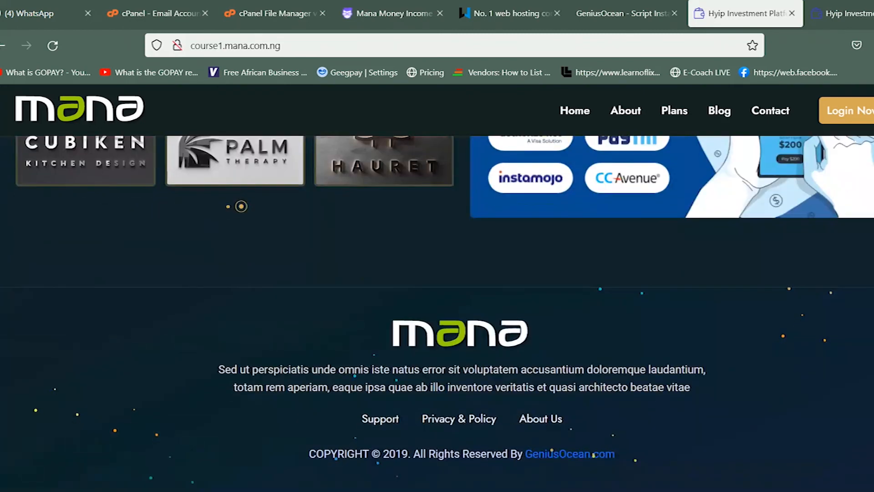
pyautogui.scroll(20, 359, 354)
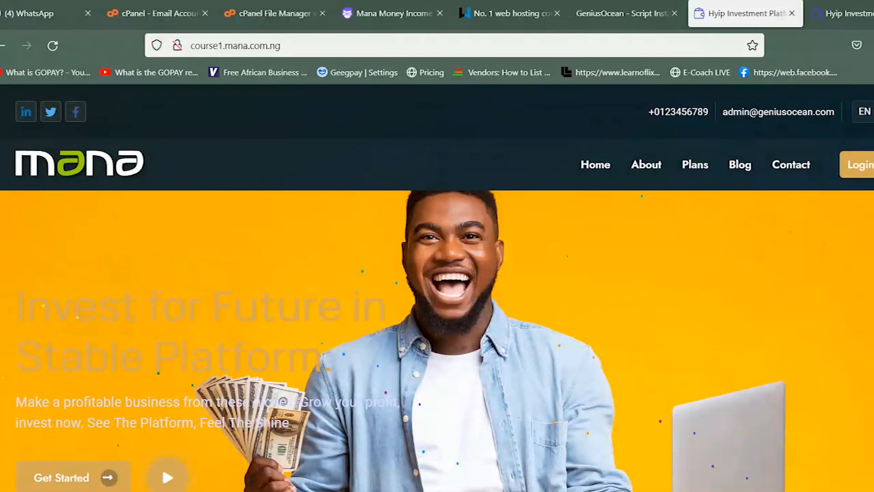
# Review the Email Configurations page's Gmail SMTP settings (port 587, tls), then view cPanel's Email Accounts list
pyautogui.click(842, 14)
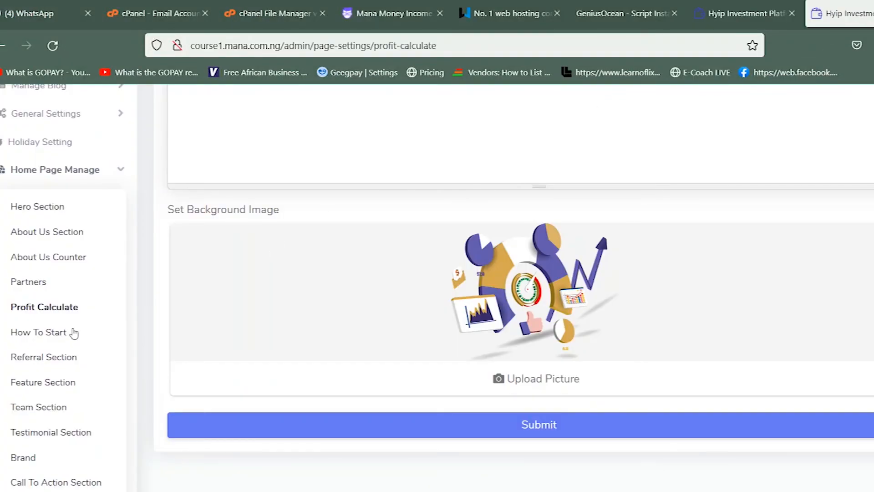
pyautogui.scroll(5, 519, 287)
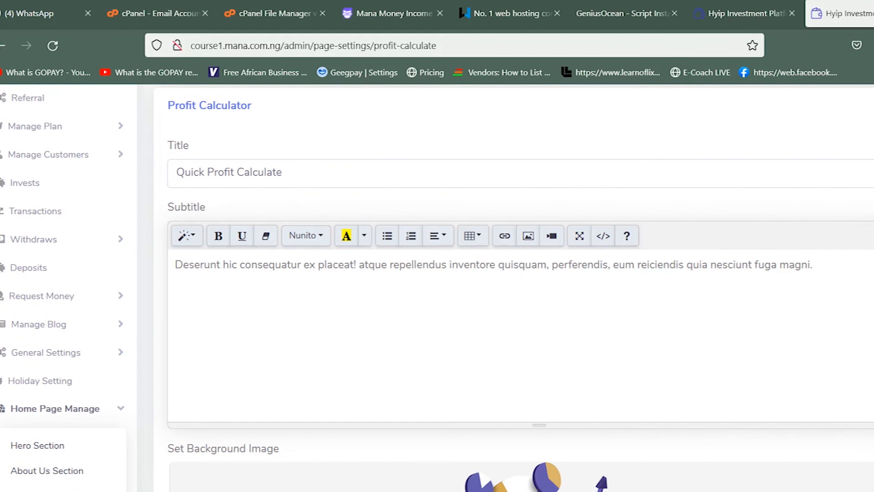
pyautogui.scroll(2, 518, 287)
pyautogui.scroll(-2, 518, 287)
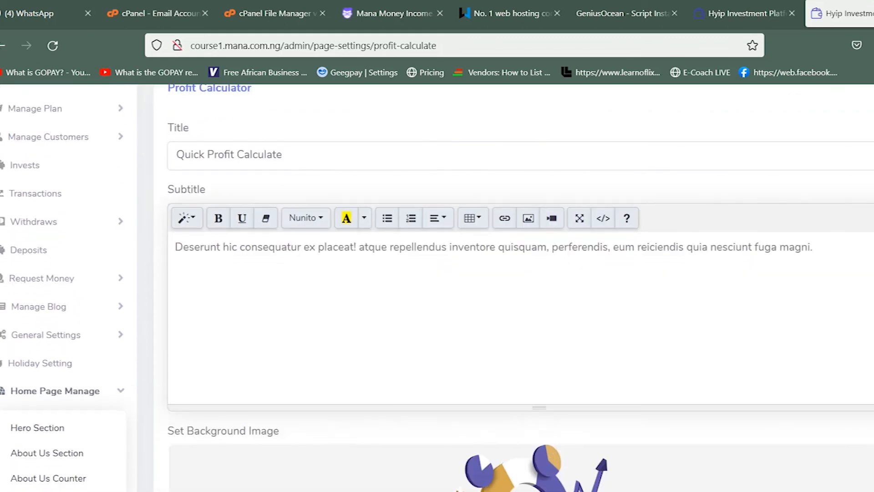
pyautogui.click(122, 336)
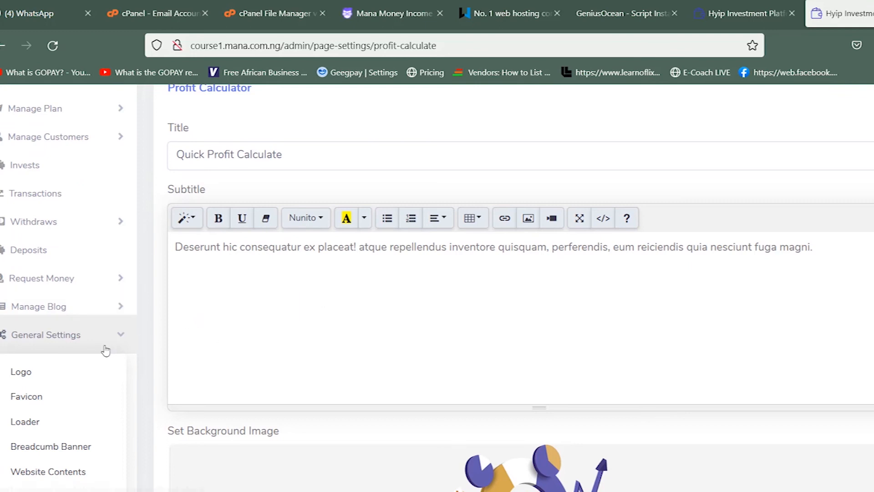
pyautogui.click(122, 335)
pyautogui.scroll(-5, 518, 287)
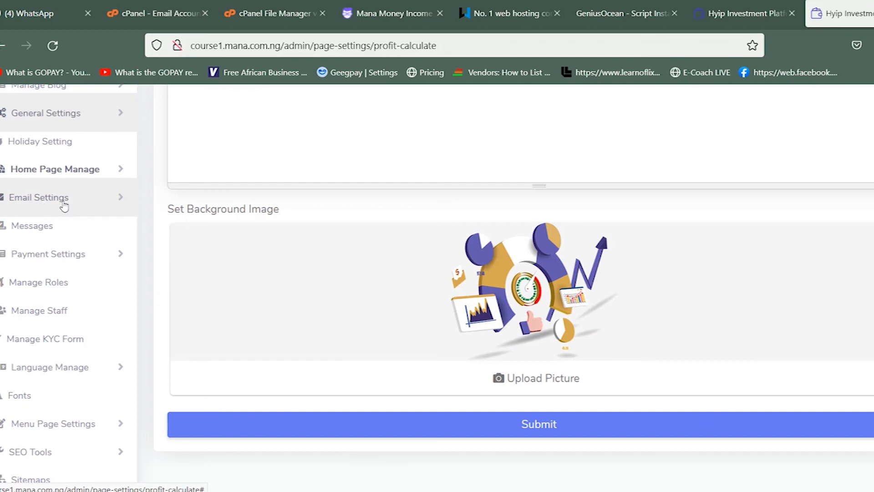
pyautogui.click(28, 204)
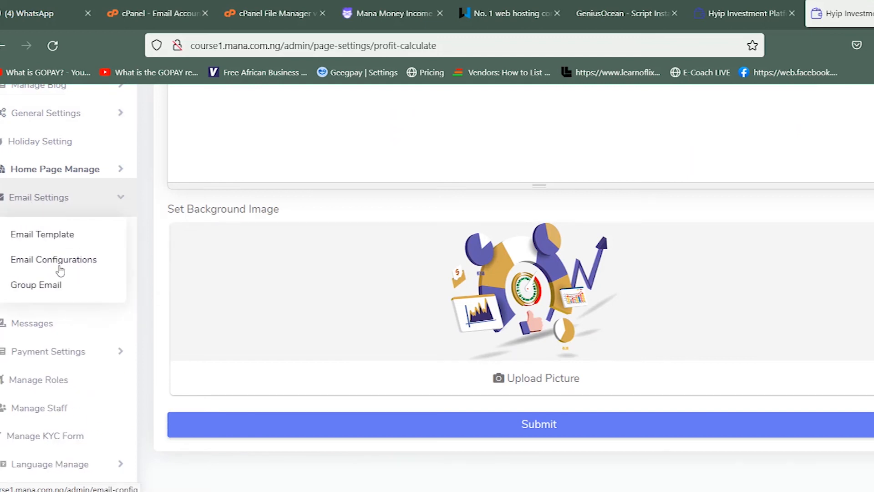
pyautogui.click(58, 273)
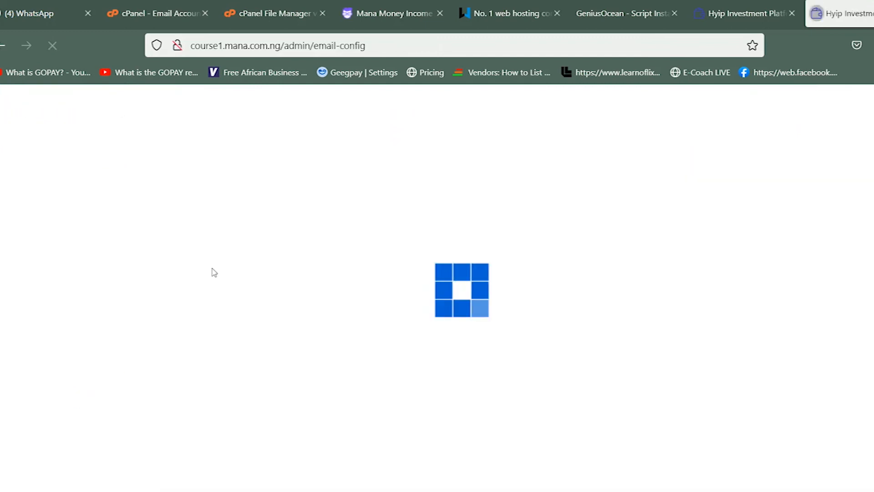
pyautogui.scroll(-7, 581, 279)
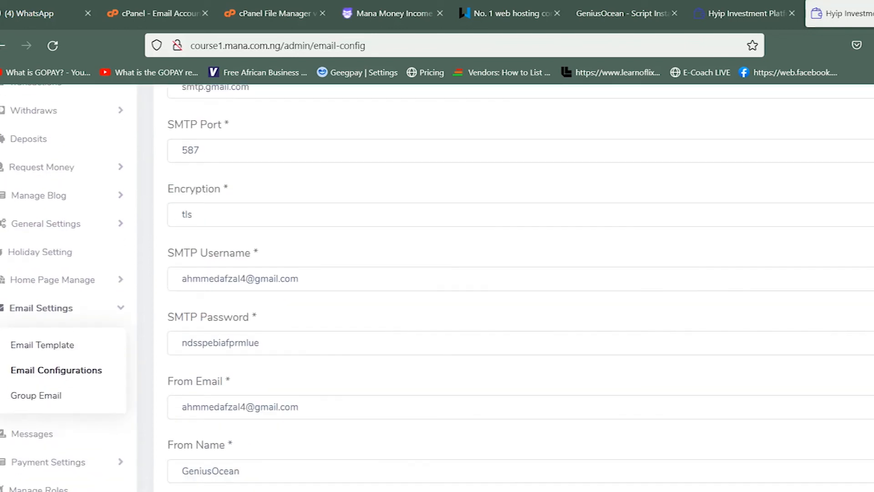
pyautogui.scroll(4, 443, 111)
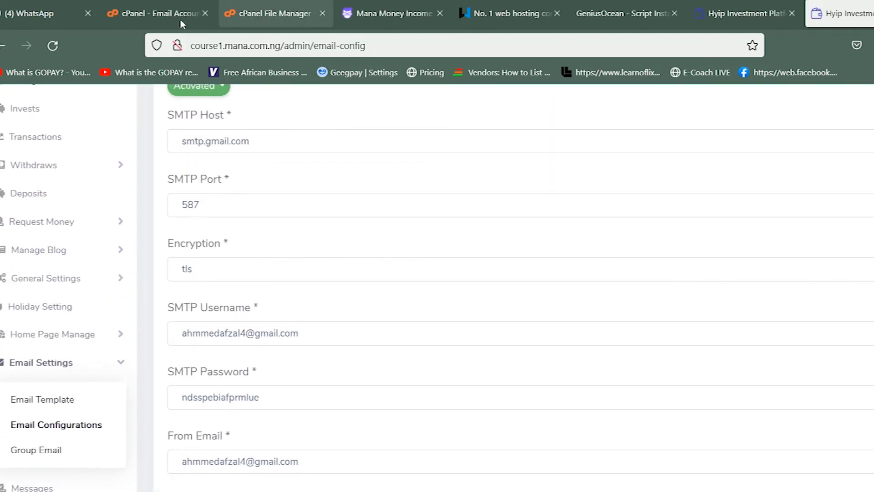
pyautogui.click(156, 21)
pyautogui.scroll(-2, 437, 310)
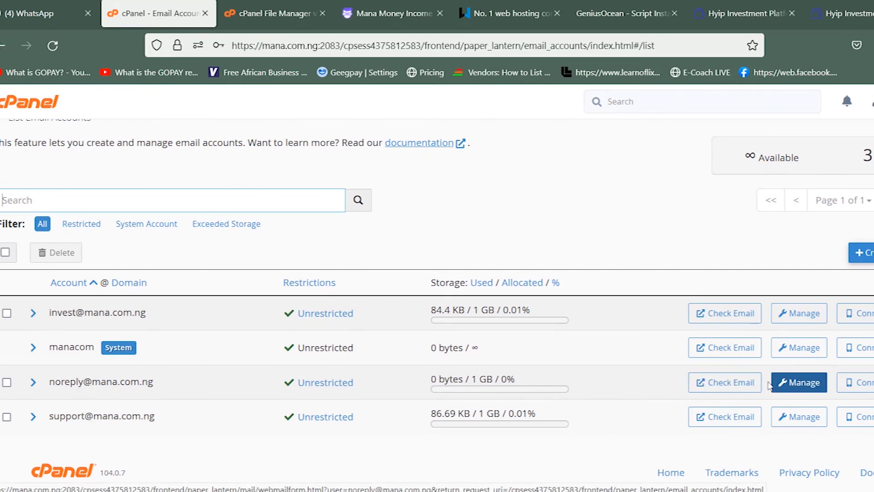
# Show the noreply account's SSL and non-SSL client settings and copy mail.mana.com.ng
pyautogui.click(866, 395)
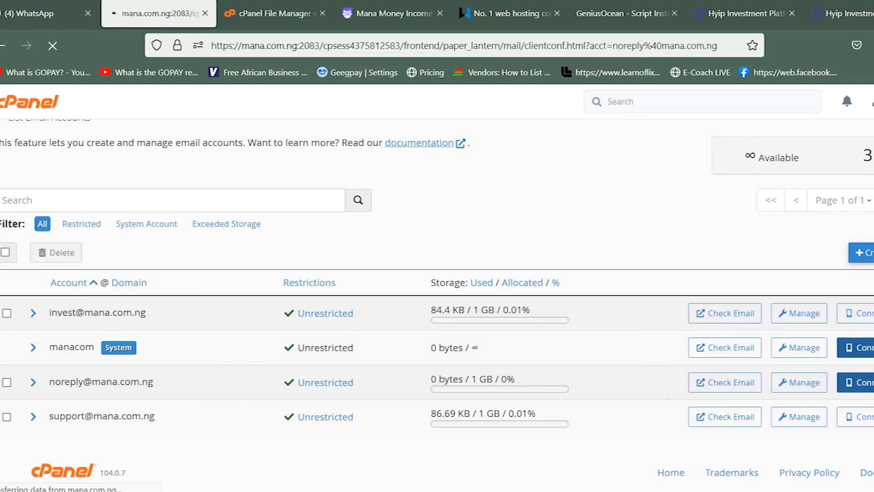
pyautogui.scroll(-7, 217, 304)
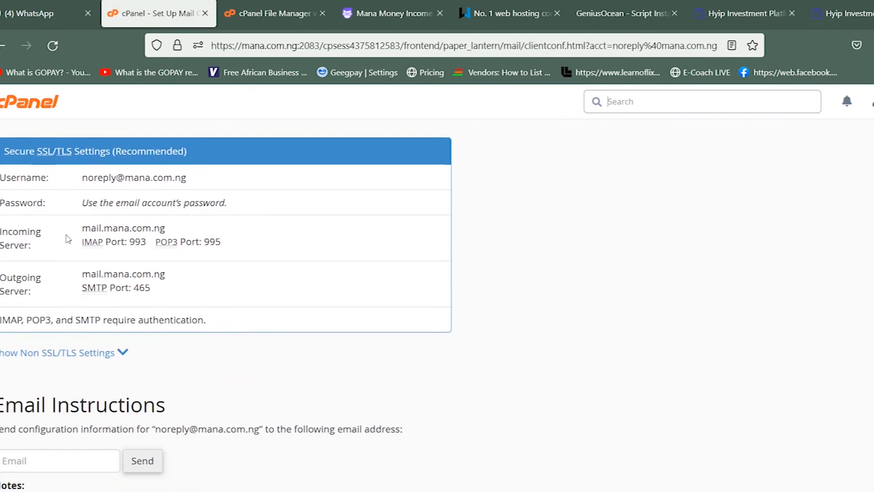
pyautogui.moveTo(83, 229); pyautogui.dragTo(185, 232)
pyautogui.hotkey('ctrl', 'c')
pyautogui.click(139, 230)
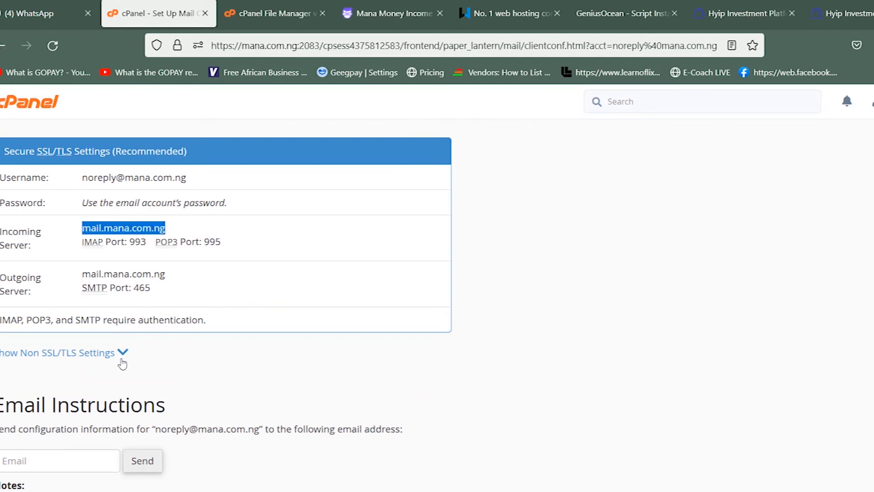
pyautogui.click(109, 360)
pyautogui.scroll(-5, 820, 296)
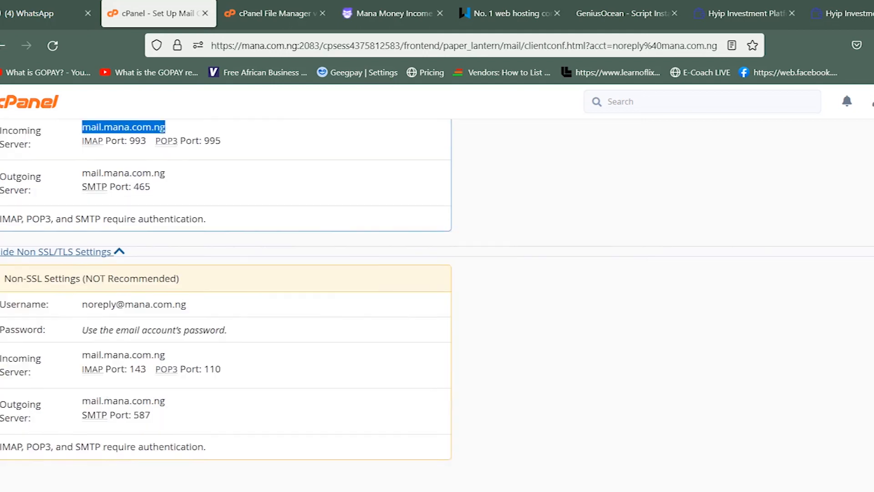
pyautogui.moveTo(85, 260); pyautogui.dragTo(156, 259)
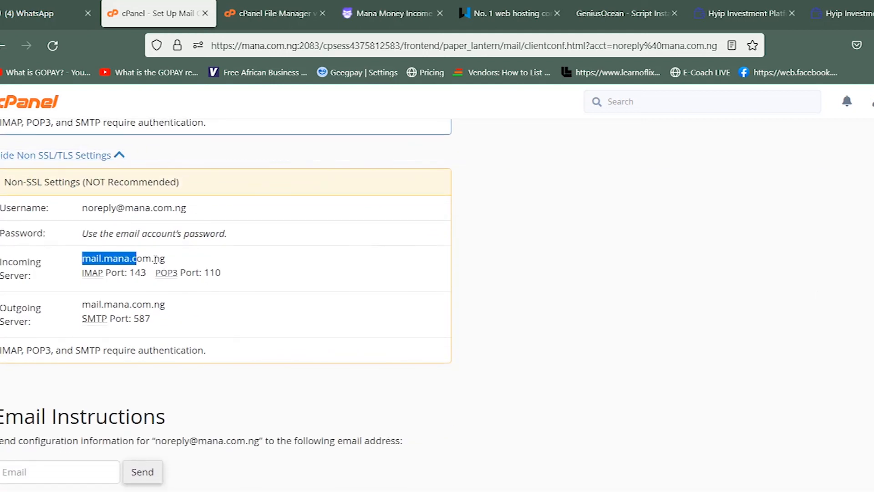
pyautogui.click(839, 6)
# Set the SMTP Host to mail.mana.com.ng
pyautogui.scroll(2, 513, 287)
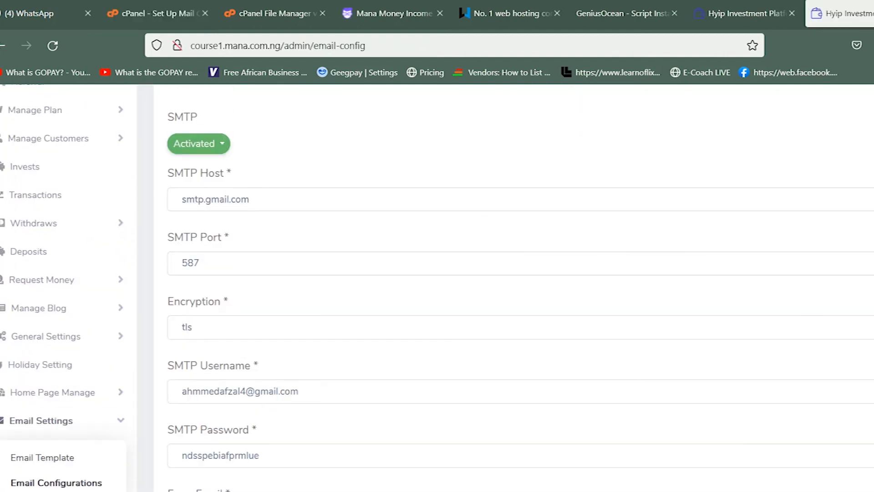
pyautogui.tripleClick(267, 197)
pyautogui.hotkey('ctrl', 'v')
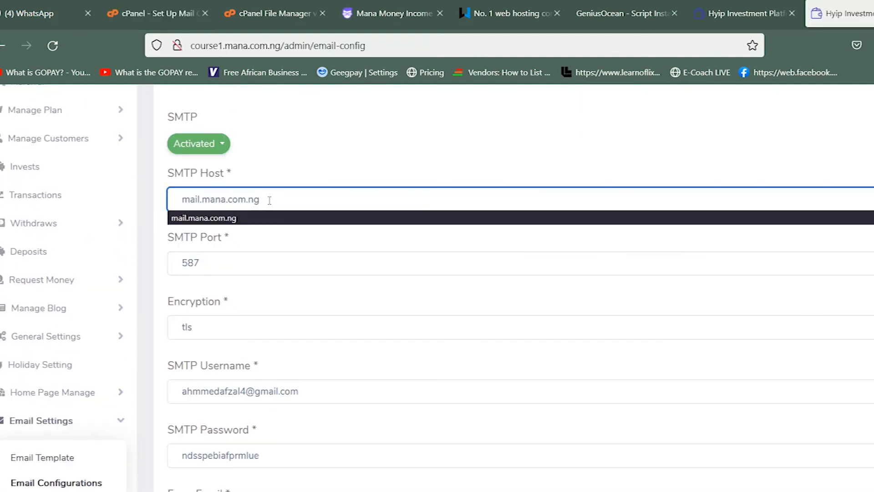
pyautogui.click(181, 27)
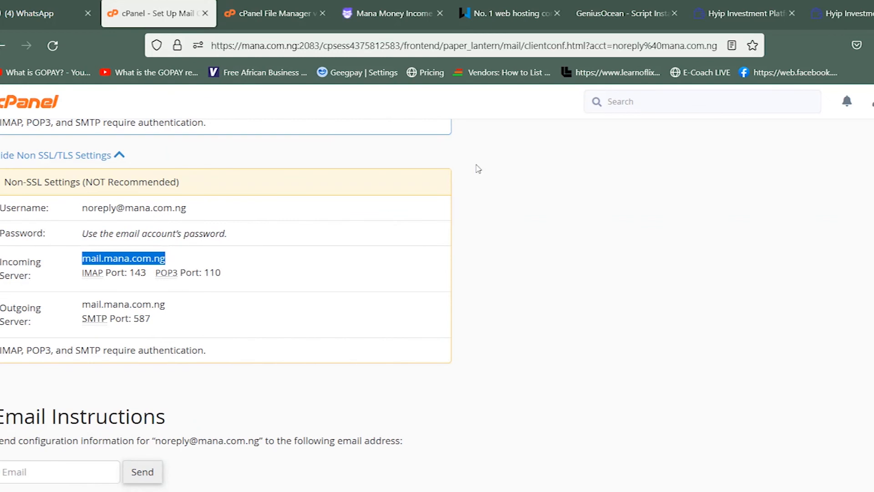
pyautogui.click(832, 22)
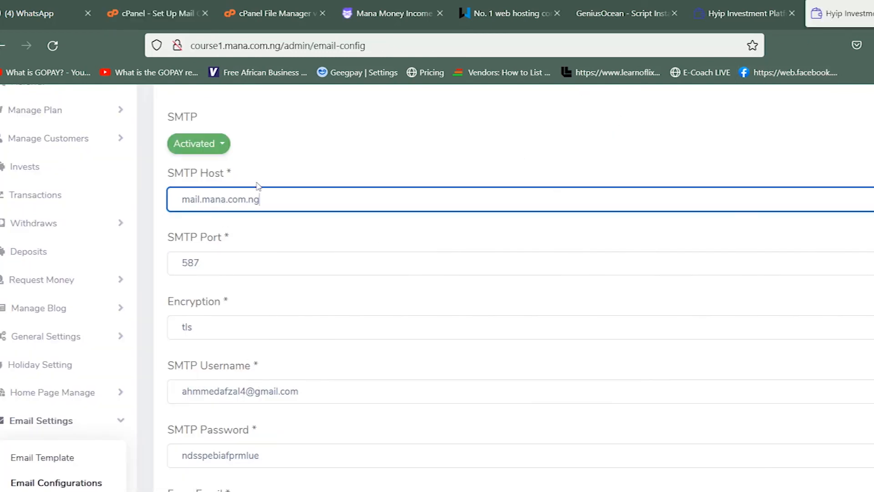
# Copy the noreply mailbox username from cPanel into the SMTP Username field
pyautogui.click(160, 14)
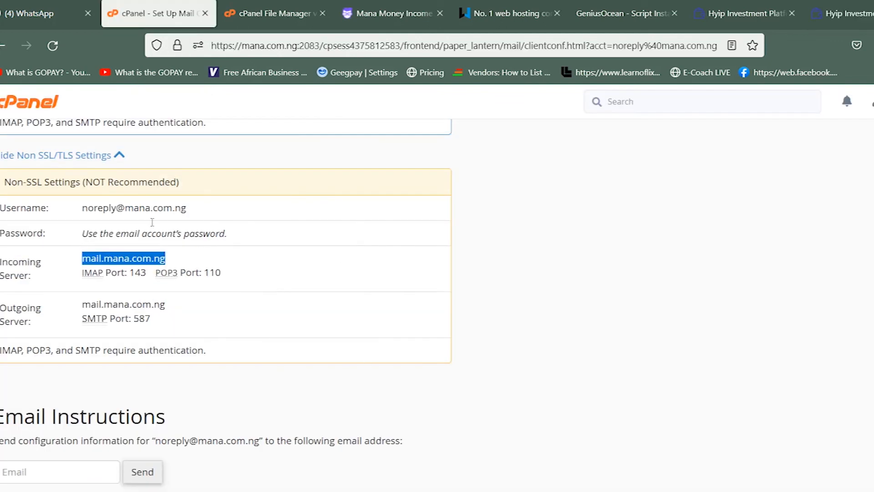
pyautogui.tripleClick(145, 212)
pyautogui.hotkey('ctrl', 'c')
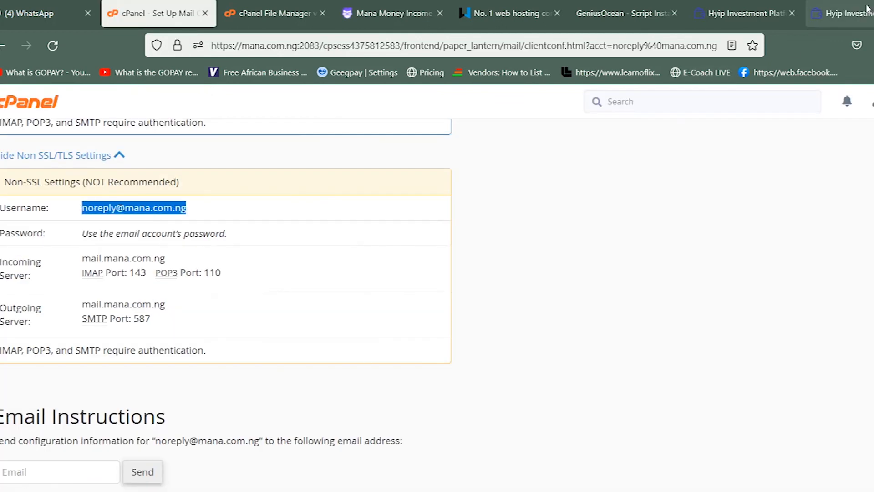
pyautogui.click(832, 13)
pyautogui.click(336, 387)
pyautogui.hotkey('ctrl', 'a')
pyautogui.hotkey('ctrl', 'v')
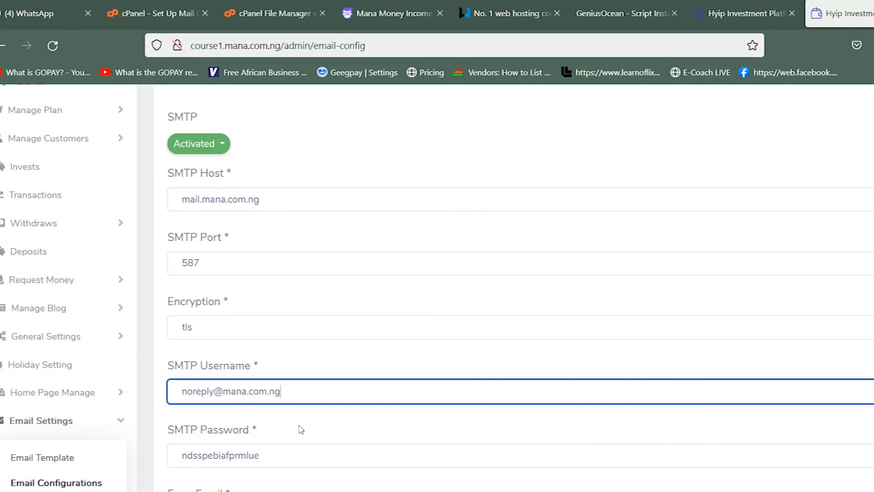
# Replace the old SMTP password with the noreply mailbox's password
pyautogui.click(284, 454)
pyautogui.hotkey('ctrl', 'a')
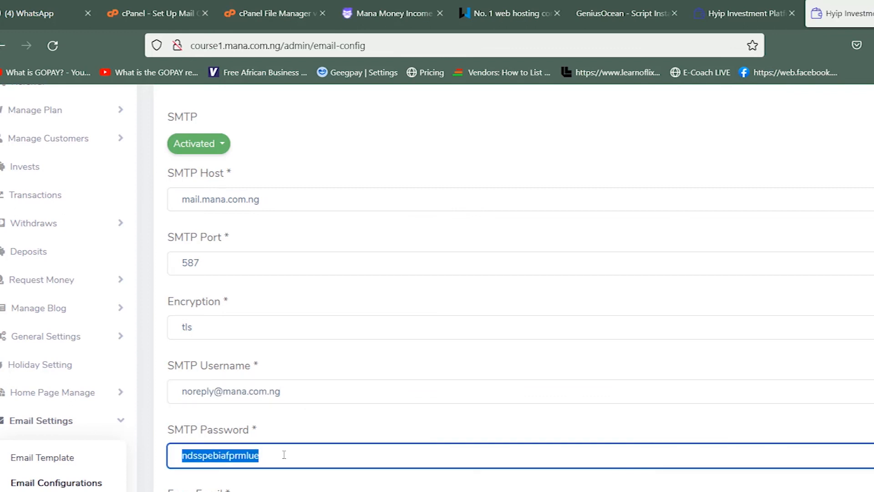
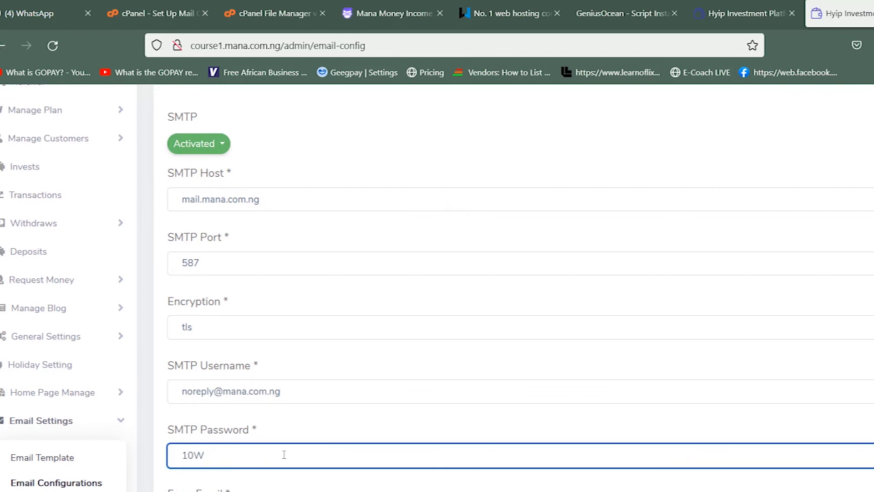
pyautogui.press('BackSpace')
pyautogui.press('BackSpace')
pyautogui.press('BackSpace')
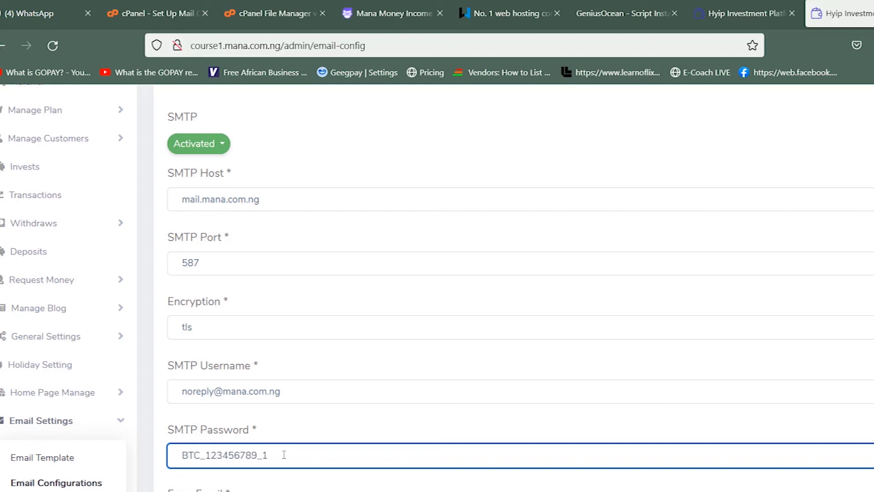
pyautogui.scroll(-4, 514, 285)
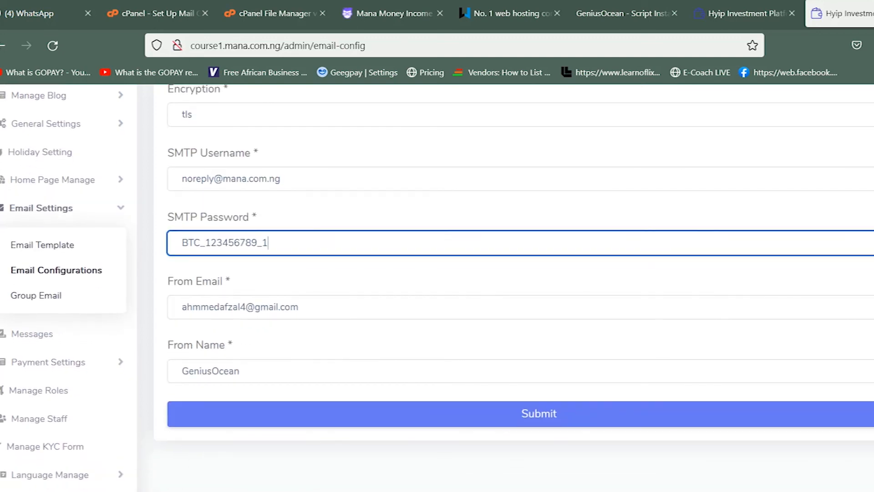
# Copy the noreply SMTP username into the From Email field
pyautogui.scroll(1, 514, 285)
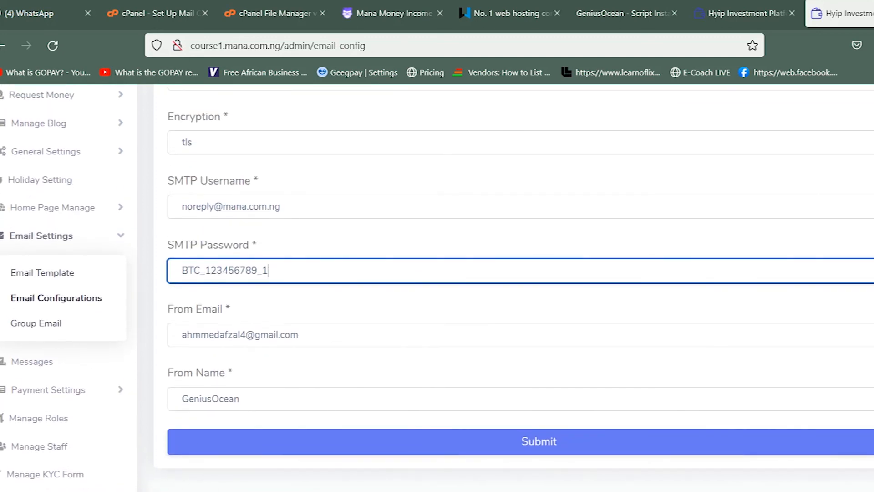
pyautogui.scroll(3, 404, 339)
pyautogui.scroll(-1, 404, 340)
pyautogui.tripleClick(405, 340)
pyautogui.hotkey('ctrl', 'c')
pyautogui.tripleClick(293, 462)
pyautogui.hotkey('ctrl', 'v')
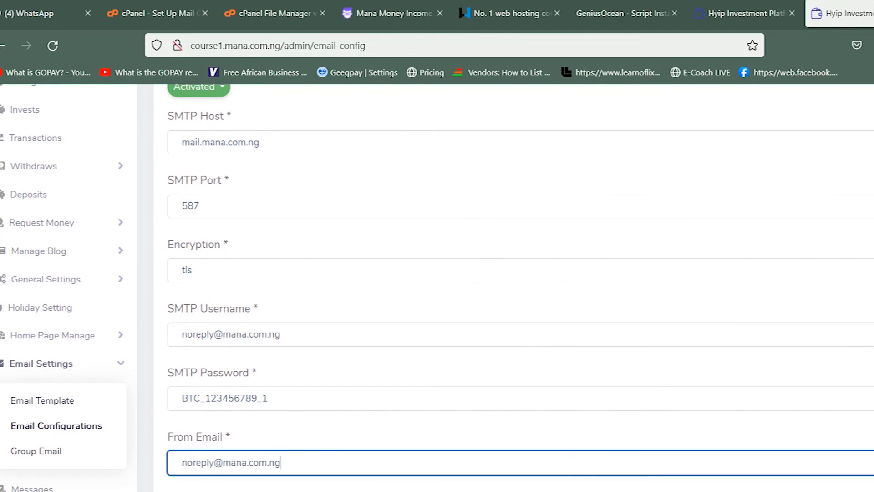
# Change the From Name from GeniusOcean to 'MANA BTC' and submit the email configuration
pyautogui.scroll(-5, 514, 273)
pyautogui.moveTo(382, 308); pyautogui.dragTo(136, 304)
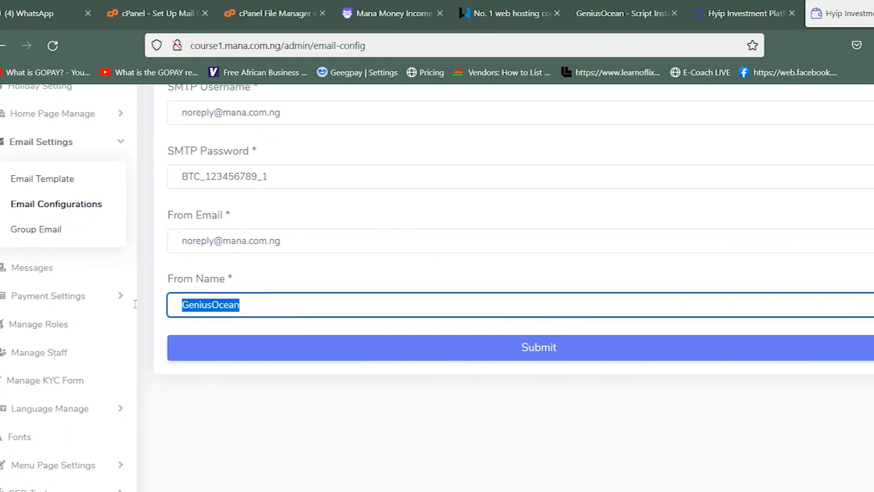
pyautogui.write('MANA BTC')
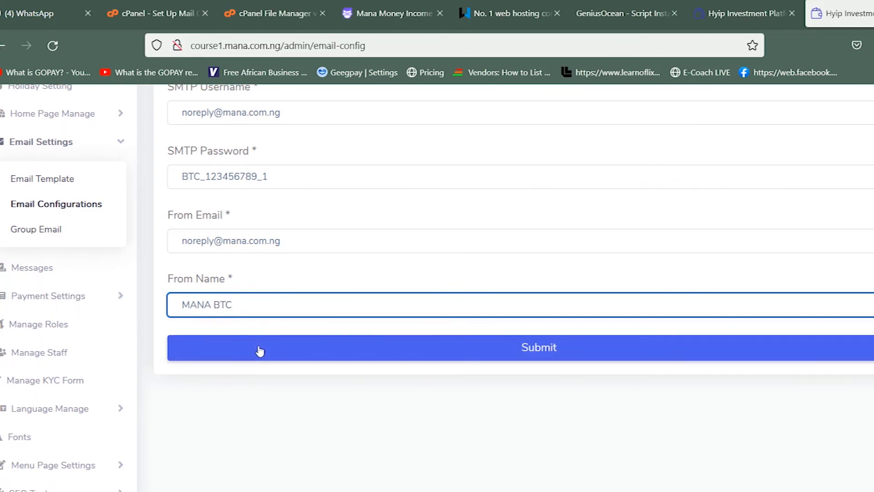
pyautogui.click(407, 349)
pyautogui.scroll(-1, 712, 329)
pyautogui.scroll(-8, 514, 318)
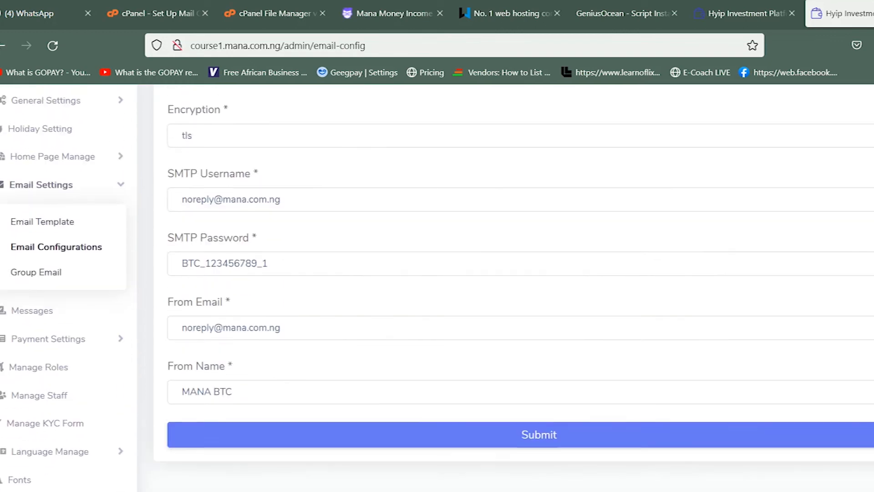
pyautogui.scroll(8, 515, 319)
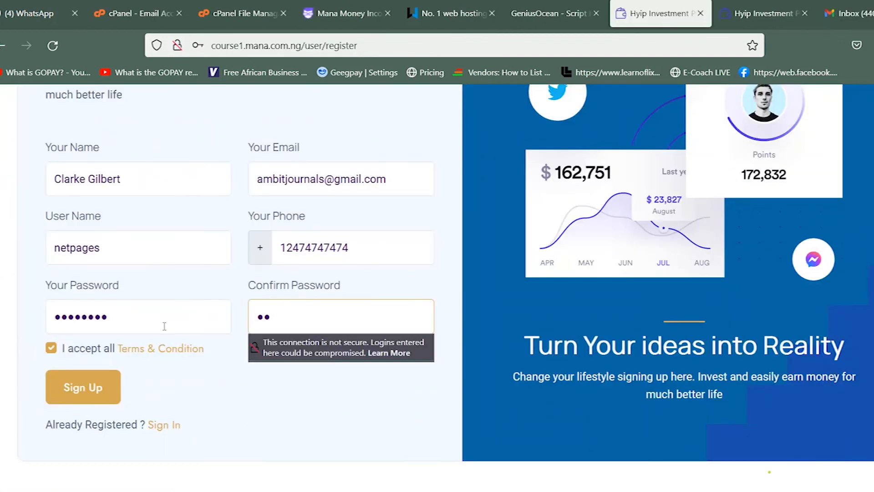
pyautogui.write('•••')
# Resubmit the test signup with '_1' appended to the username, then go to Gmail
pyautogui.click(80, 392)
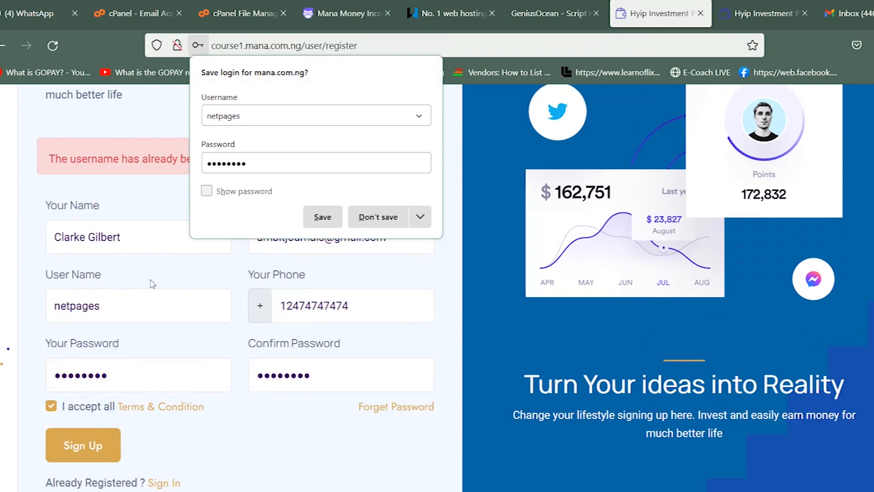
pyautogui.click(146, 308)
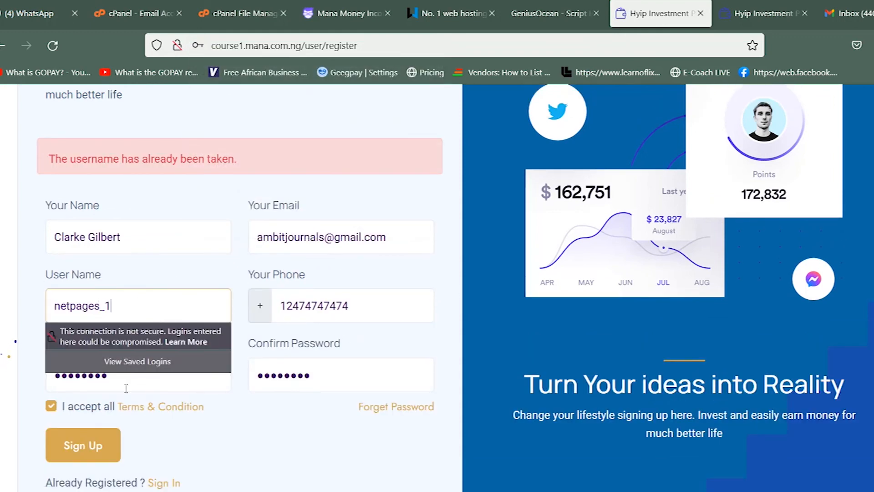
pyautogui.click(94, 445)
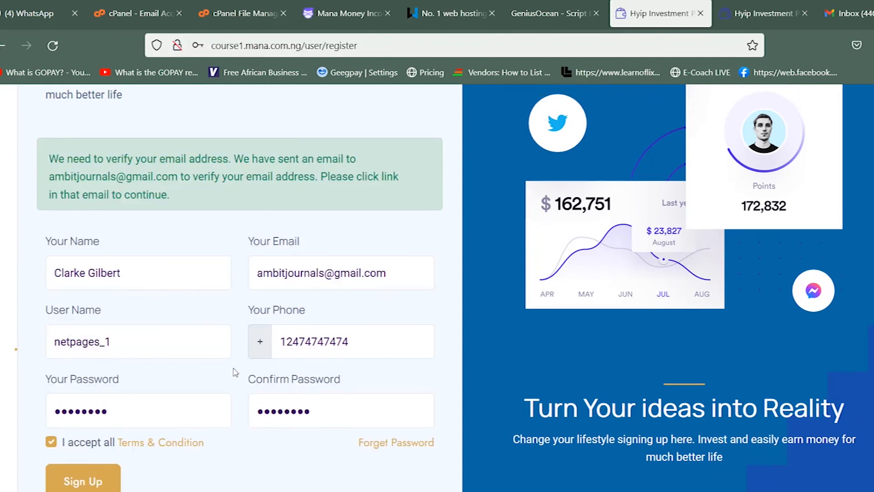
pyautogui.click(863, 20)
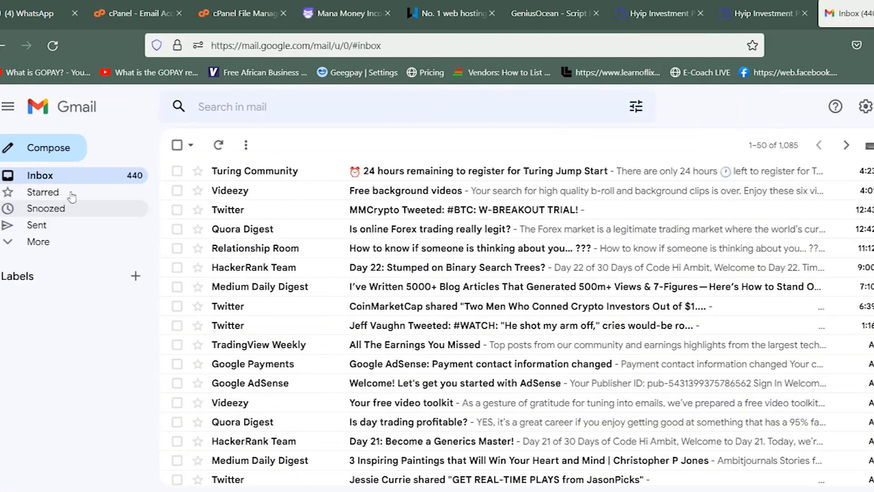
# Open the MANA BTC verification email in Spam and follow its verify link
pyautogui.click(40, 242)
pyautogui.click(40, 340)
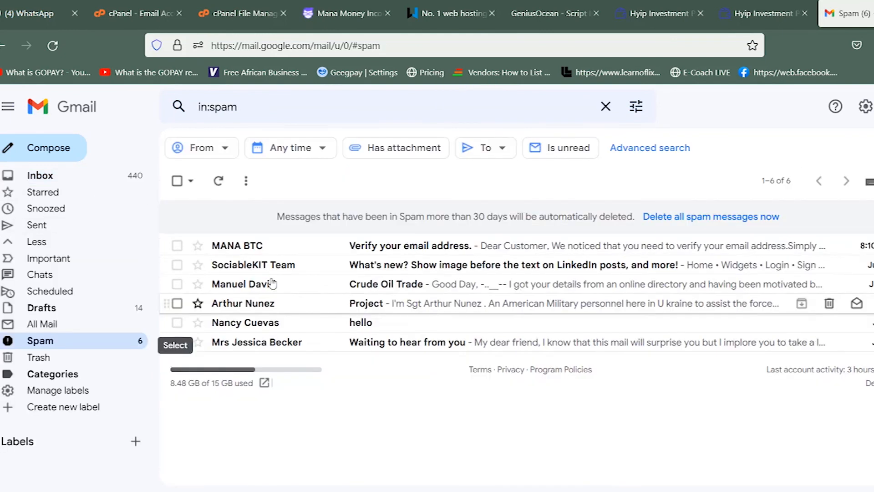
pyautogui.click(412, 248)
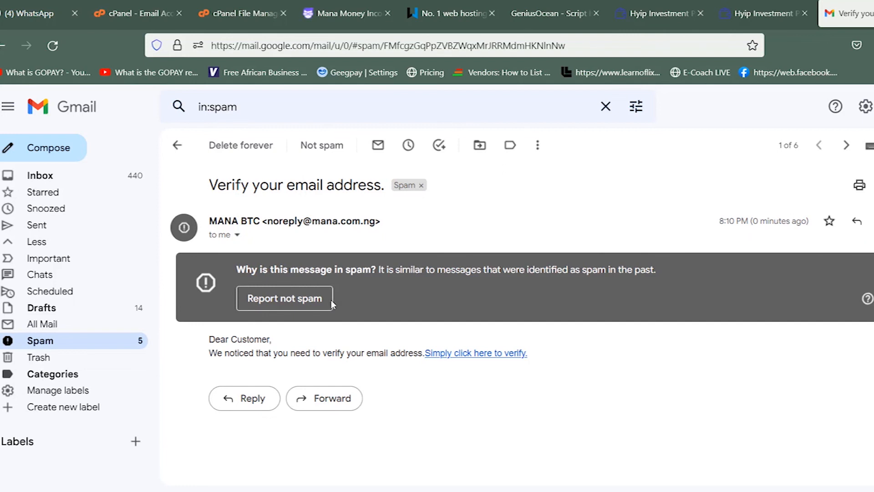
pyautogui.click(478, 358)
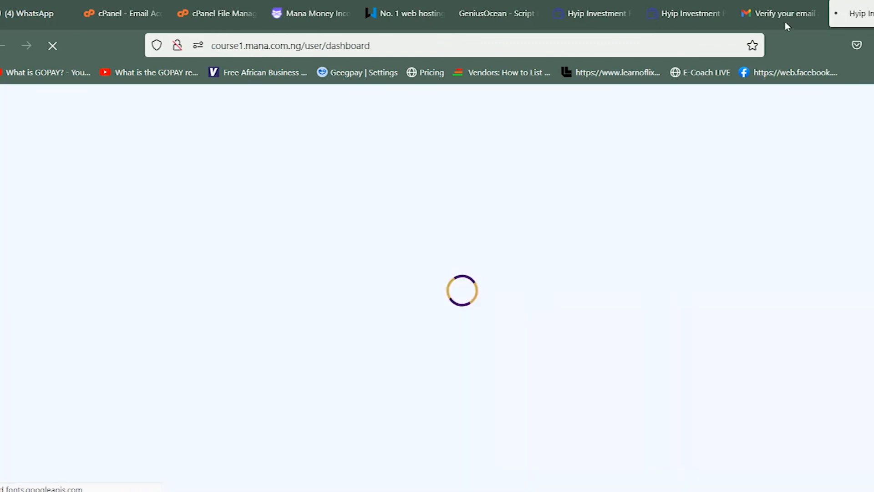
# Check the new account's Mana dashboard showing ₦0 balances
pyautogui.click(787, 23)
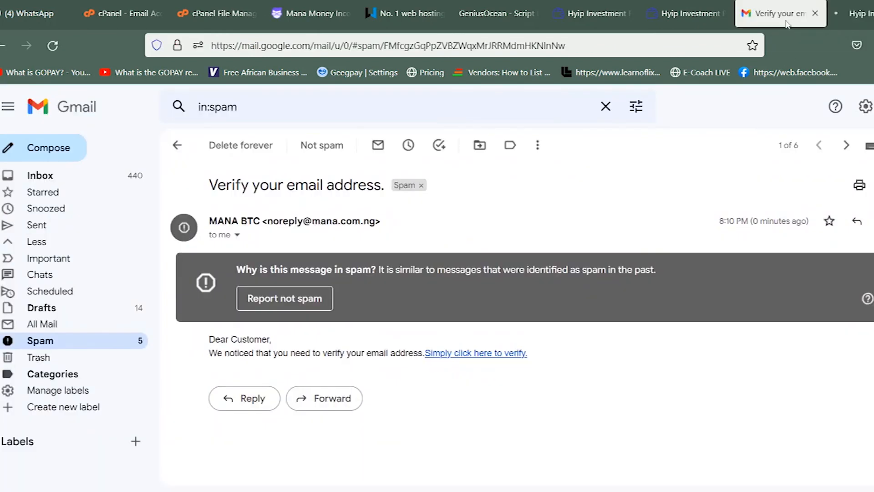
pyautogui.click(871, 221)
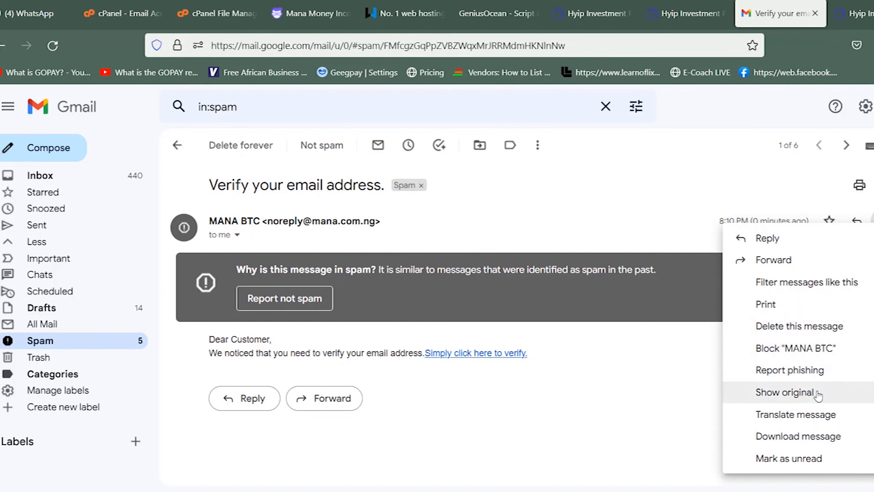
pyautogui.click(608, 344)
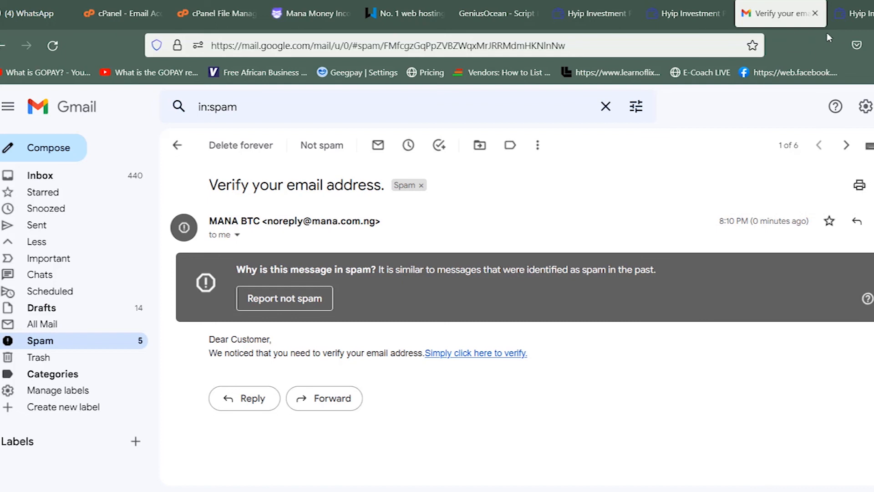
pyautogui.click(850, 13)
pyautogui.scroll(-5, 356, 324)
pyautogui.scroll(5, 356, 325)
pyautogui.scroll(-4, 356, 325)
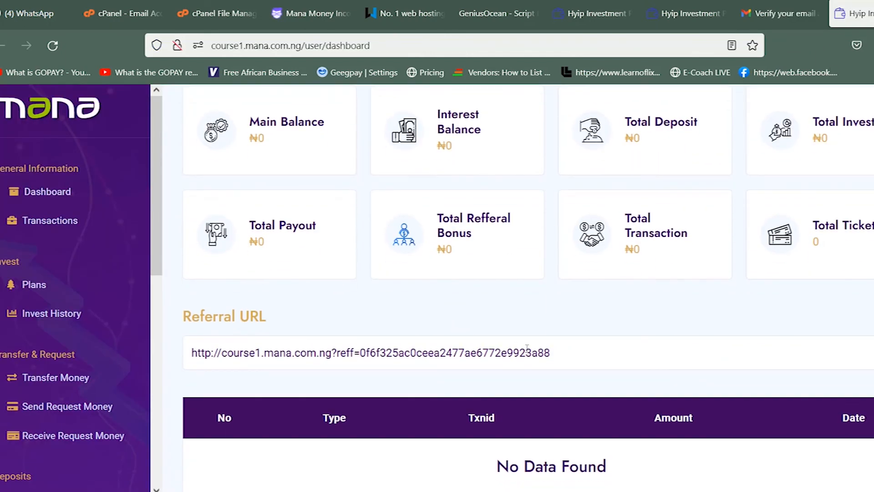
pyautogui.scroll(4, 356, 353)
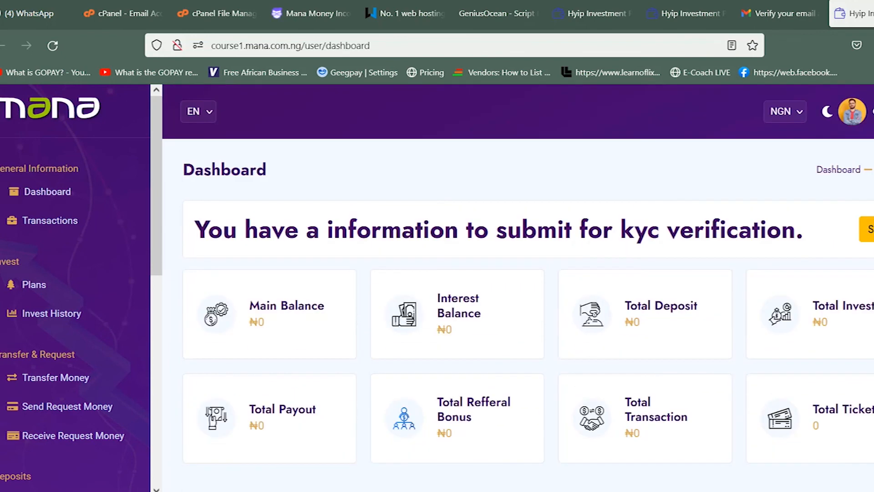